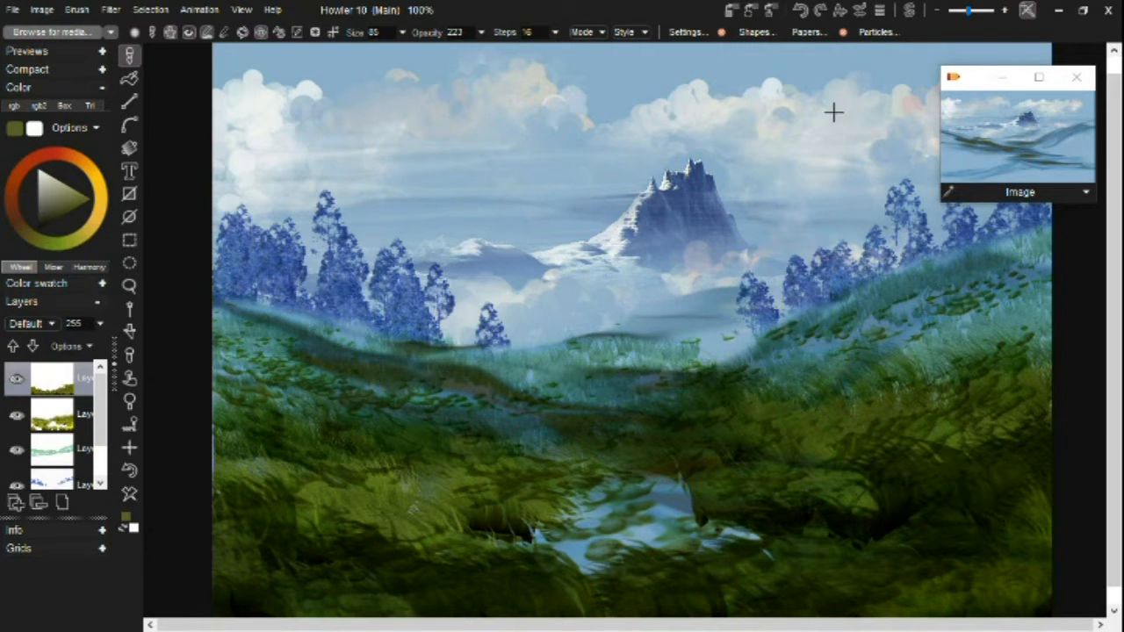
Step: Load the Vine foliage preset in the particle settings
{"action": "left_click", "coordinate": [874, 32]}
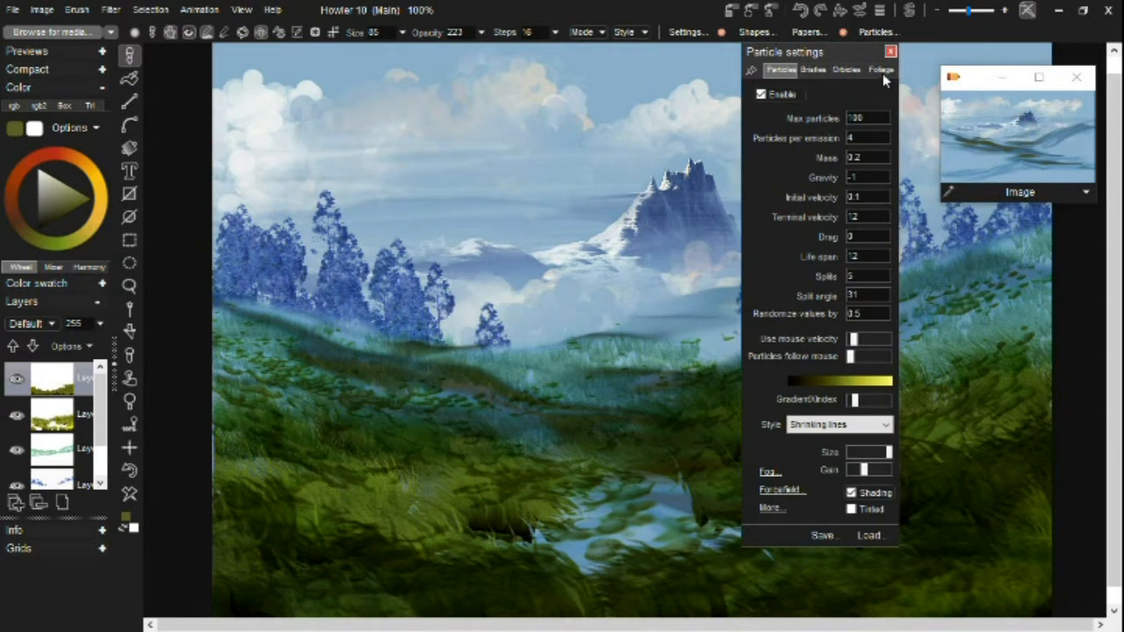
{"action": "left_click", "coordinate": [881, 70]}
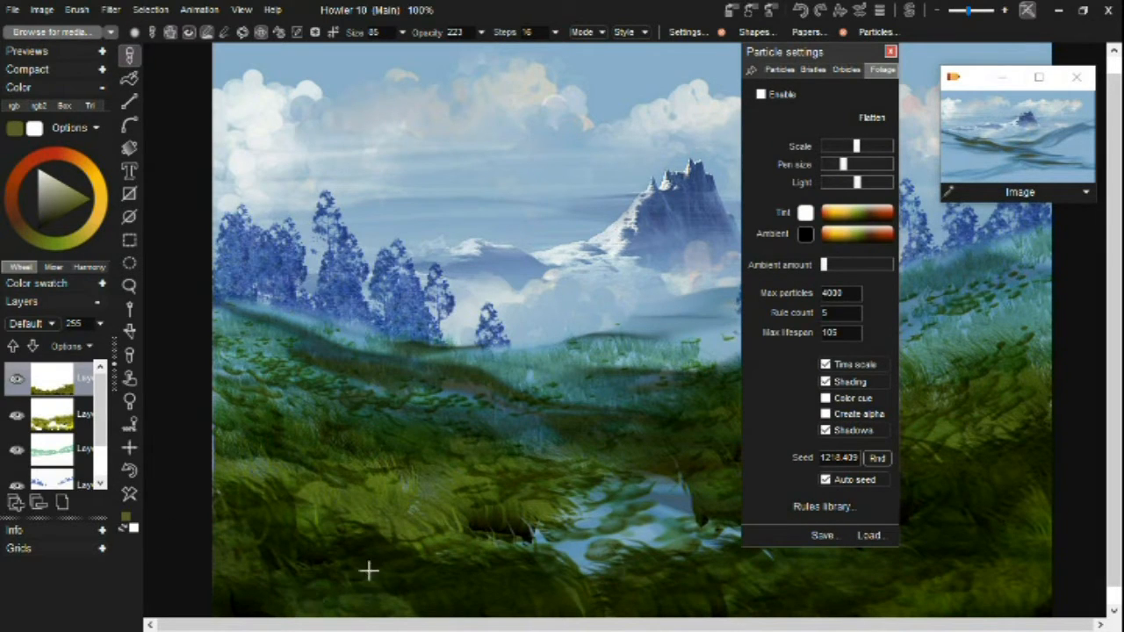
{"action": "left_click", "coordinate": [825, 363]}
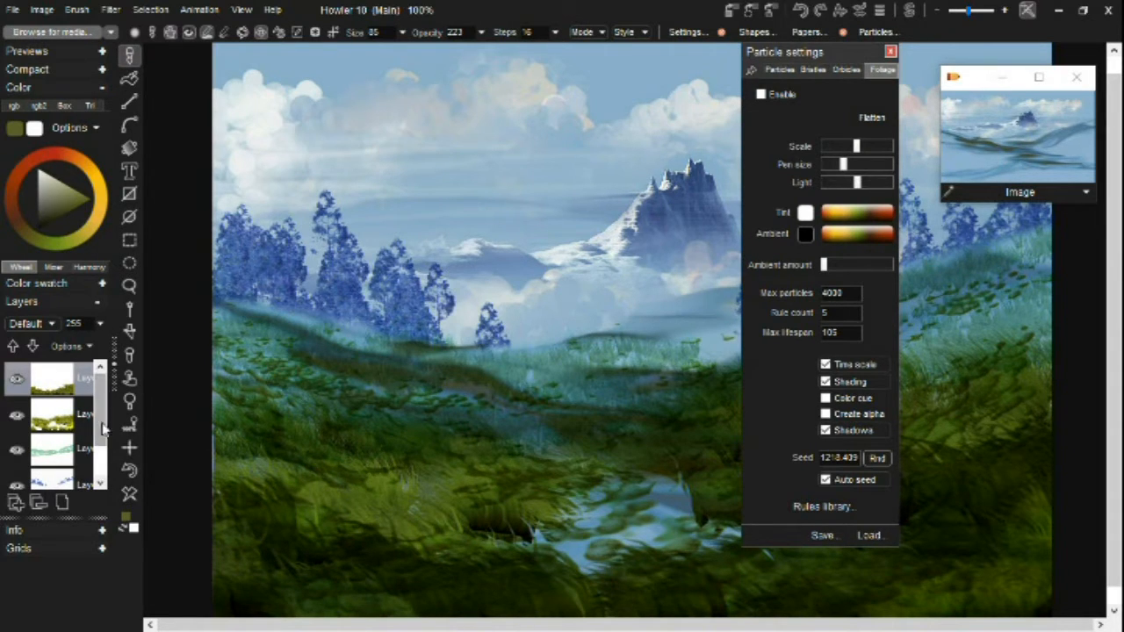
{"action": "scroll", "coordinate": [64, 456], "scroll_direction": "down", "scroll_amount": 2}
{"action": "scroll", "coordinate": [64, 456], "scroll_direction": "up", "scroll_amount": 2}
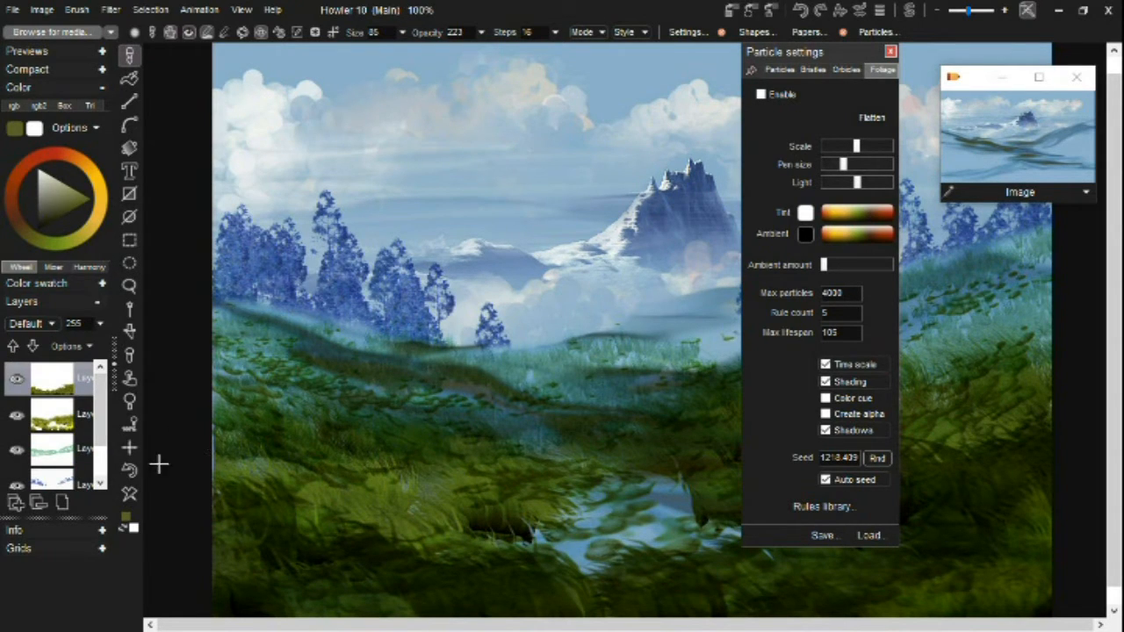
{"action": "scroll", "coordinate": [92, 413], "scroll_direction": "down", "scroll_amount": 2}
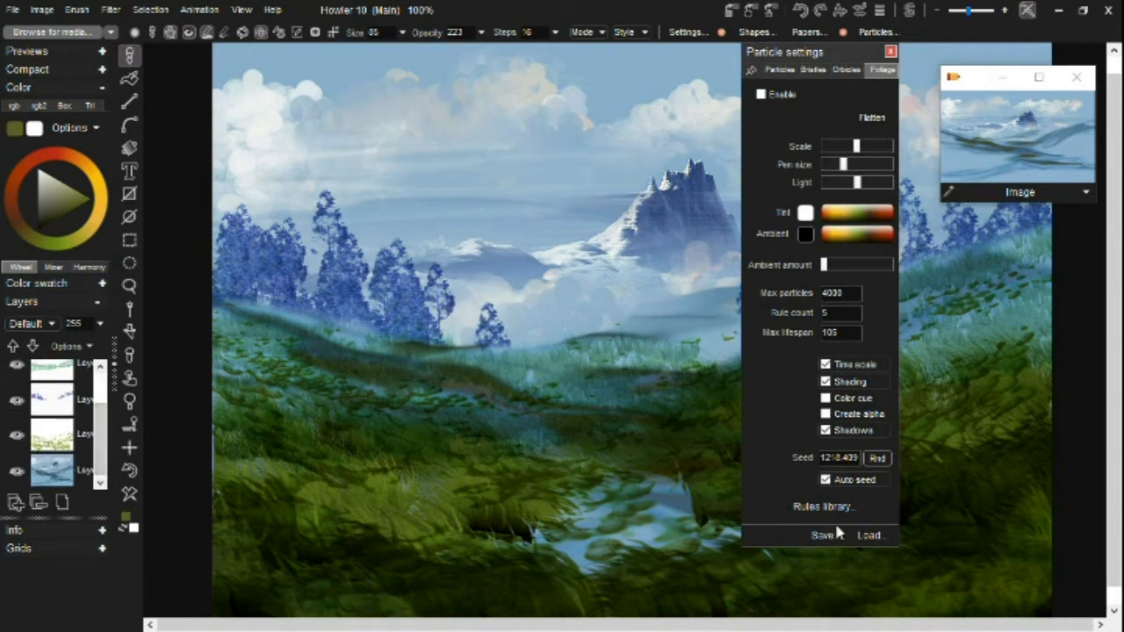
{"action": "left_click", "coordinate": [868, 535]}
{"action": "scroll", "coordinate": [825, 307], "scroll_direction": "down", "scroll_amount": 3}
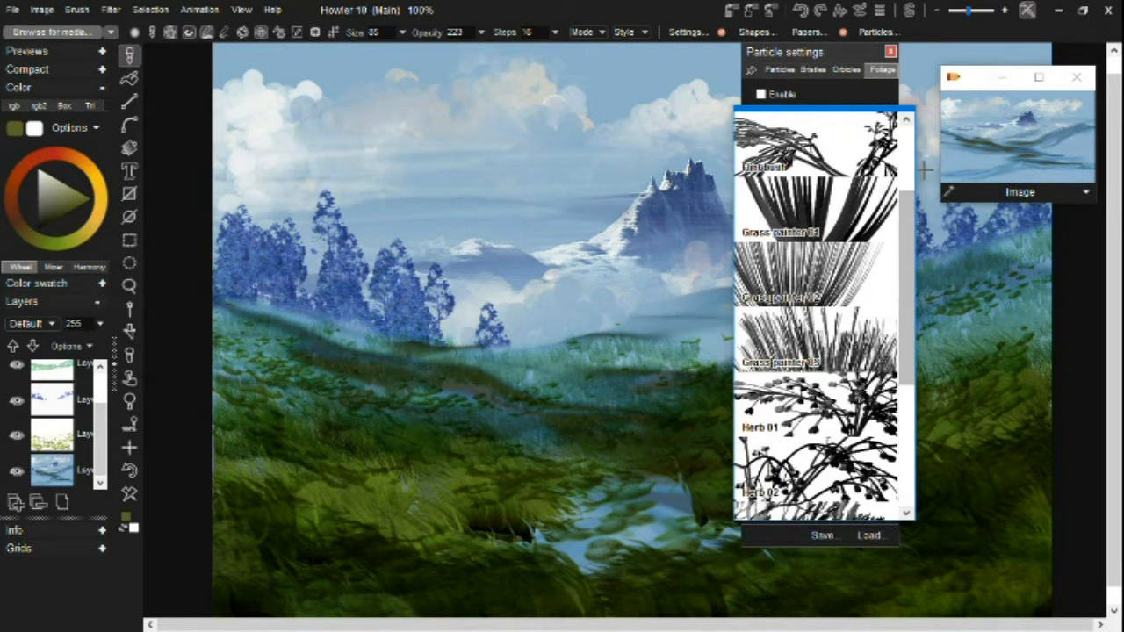
{"action": "left_click_drag", "start_coordinate": [904, 215], "coordinate": [913, 323]}
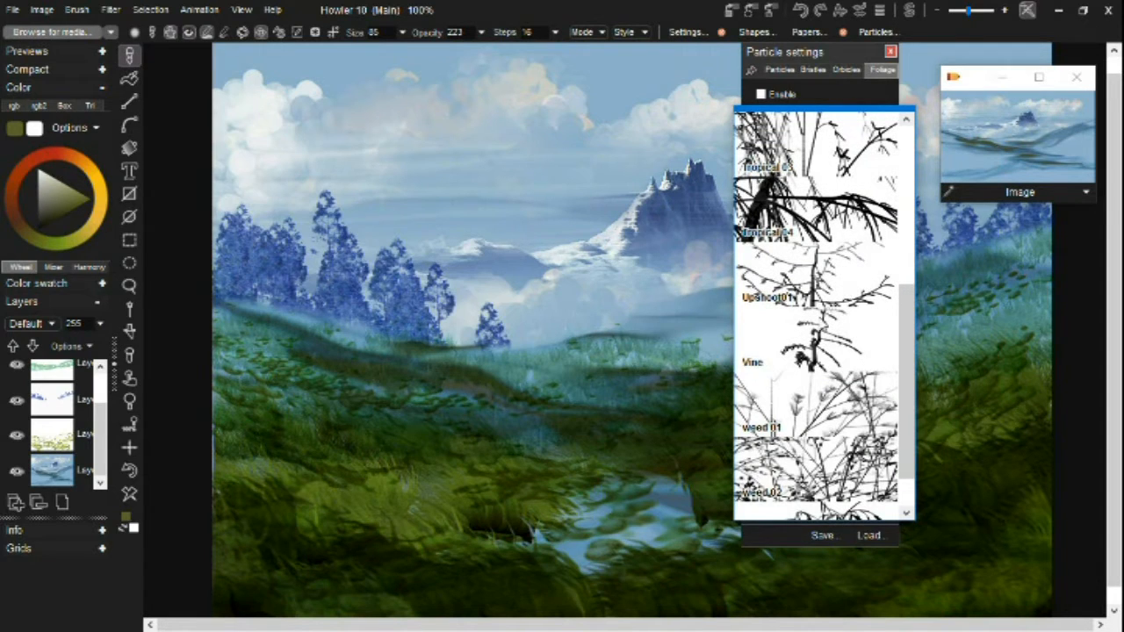
{"action": "left_click", "coordinate": [826, 355]}
Step: Try a dark vine stroke in the grassy foreground beside the pond and undo it
{"action": "mouse_move", "coordinate": [418, 561]}
{"action": "left_mouse_down"}
{"action": "mouse_move", "coordinate": [417, 473]}
{"action": "mouse_move", "coordinate": [451, 417]}
{"action": "left_mouse_up"}
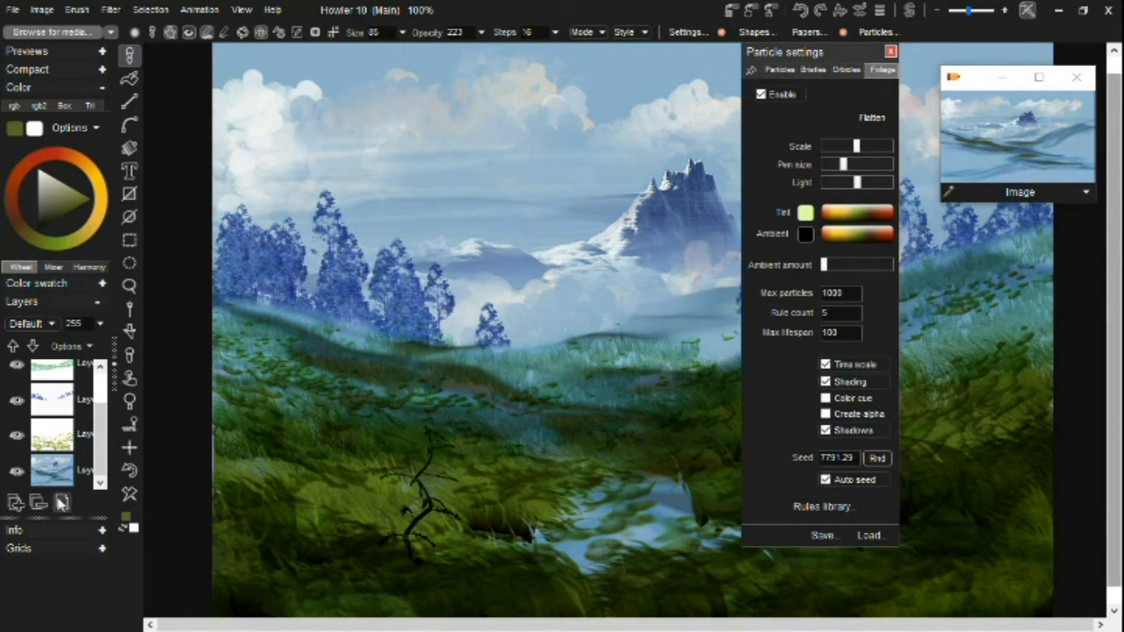
{"action": "left_click", "coordinate": [129, 471]}
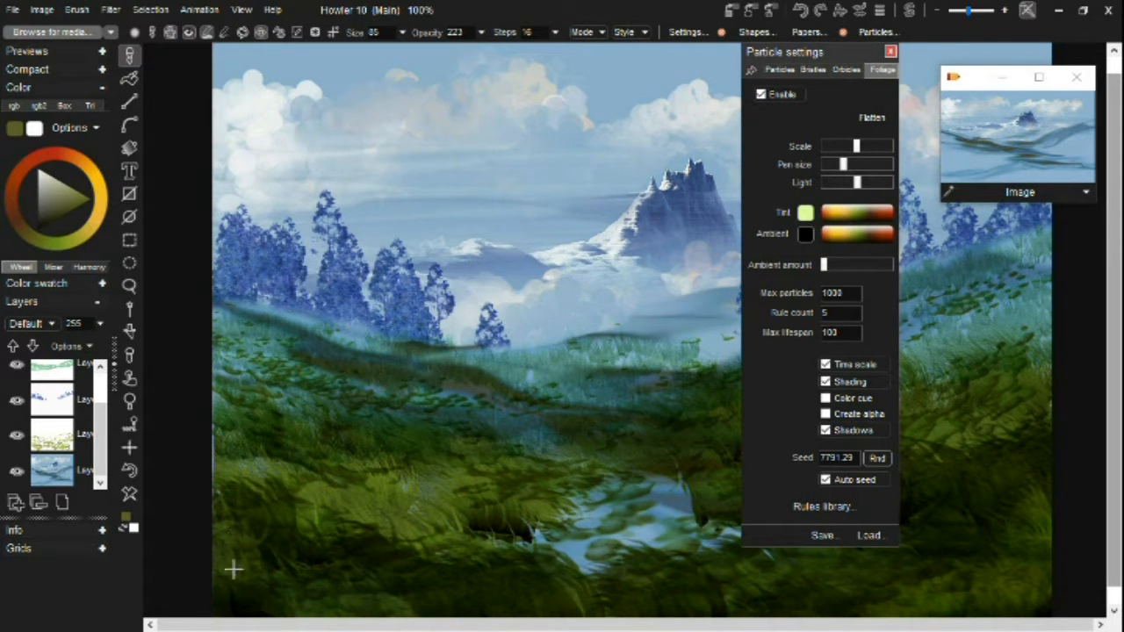
Step: Switch the layer thumbnails to jumbo size and make Layer 5 the active layer
{"action": "scroll", "coordinate": [88, 395], "scroll_direction": "up", "scroll_amount": 2}
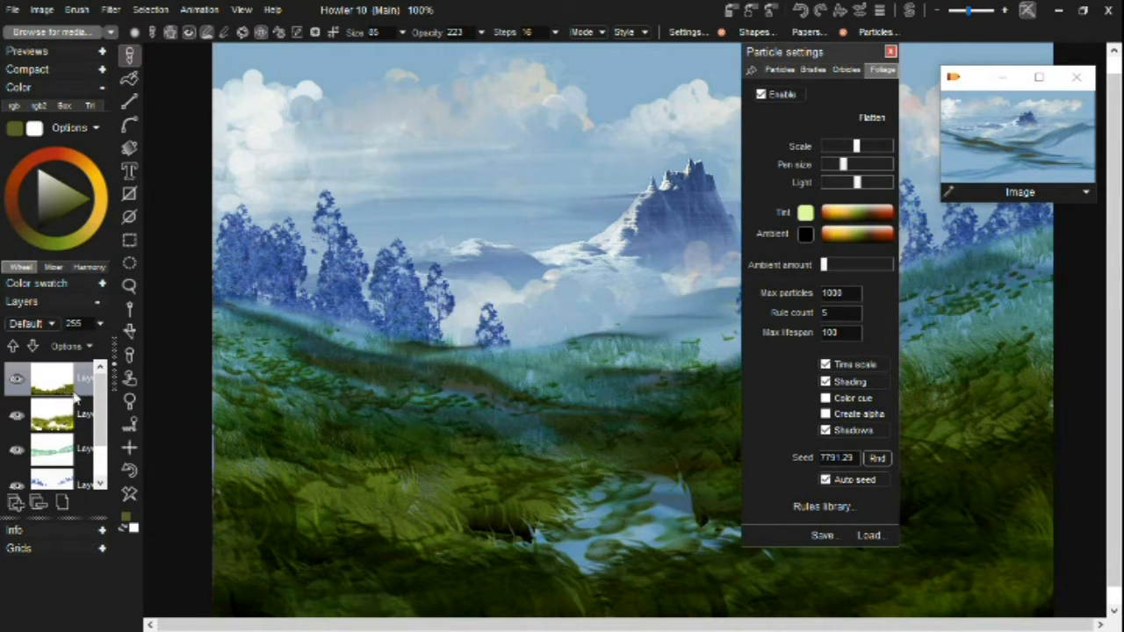
{"action": "left_click", "coordinate": [91, 346]}
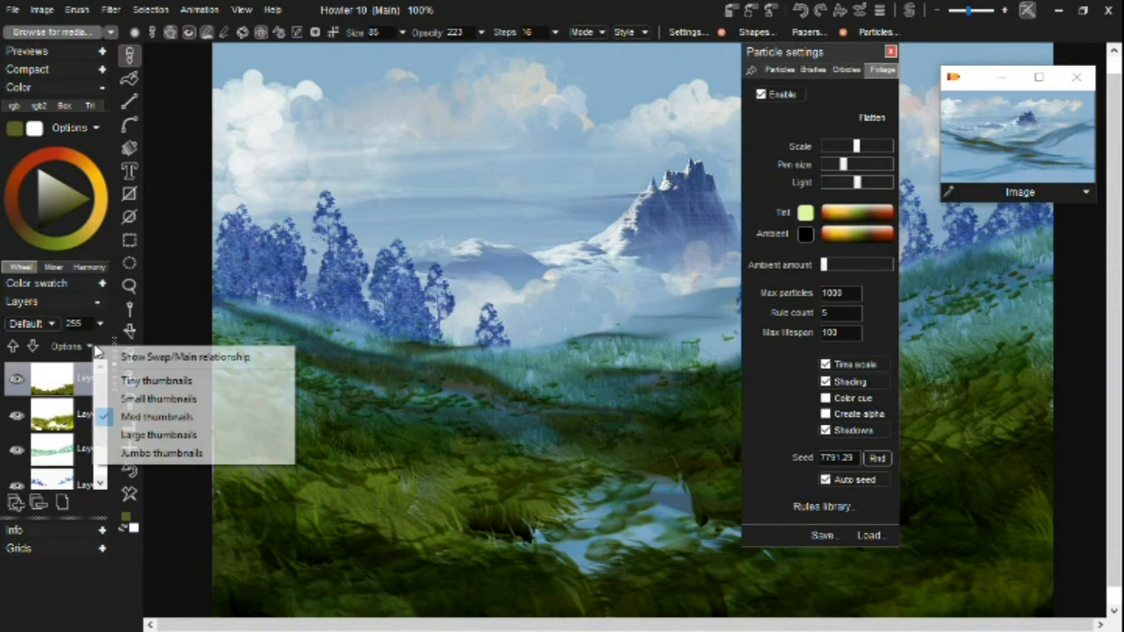
{"action": "left_click", "coordinate": [140, 452]}
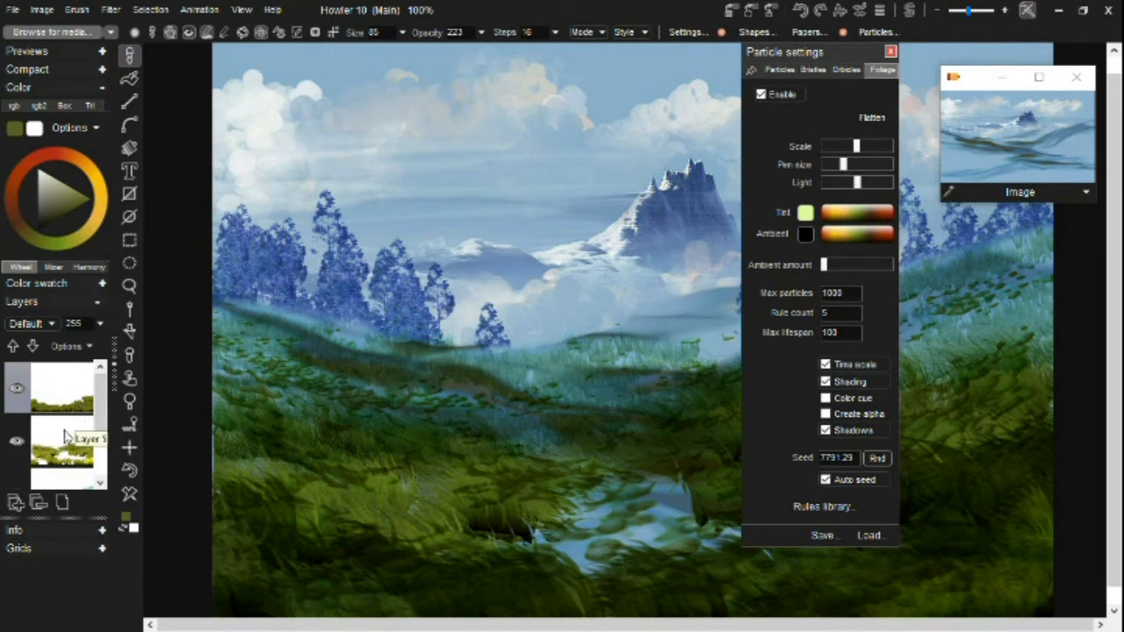
{"action": "left_click", "coordinate": [67, 441]}
{"action": "left_click", "coordinate": [79, 409]}
{"action": "left_click", "coordinate": [72, 432]}
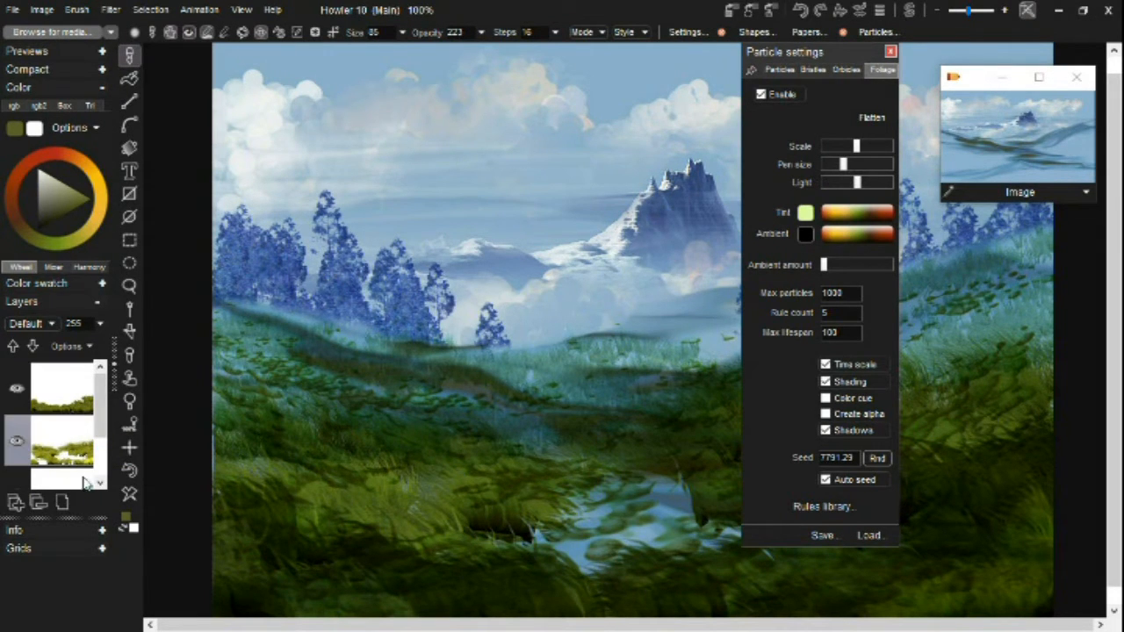
Step: Paint pale vine branches over the foreground meadow and at the painting's right and left edges on Layer 5
{"action": "left_click_drag", "start_coordinate": [206, 594], "coordinate": [306, 418]}
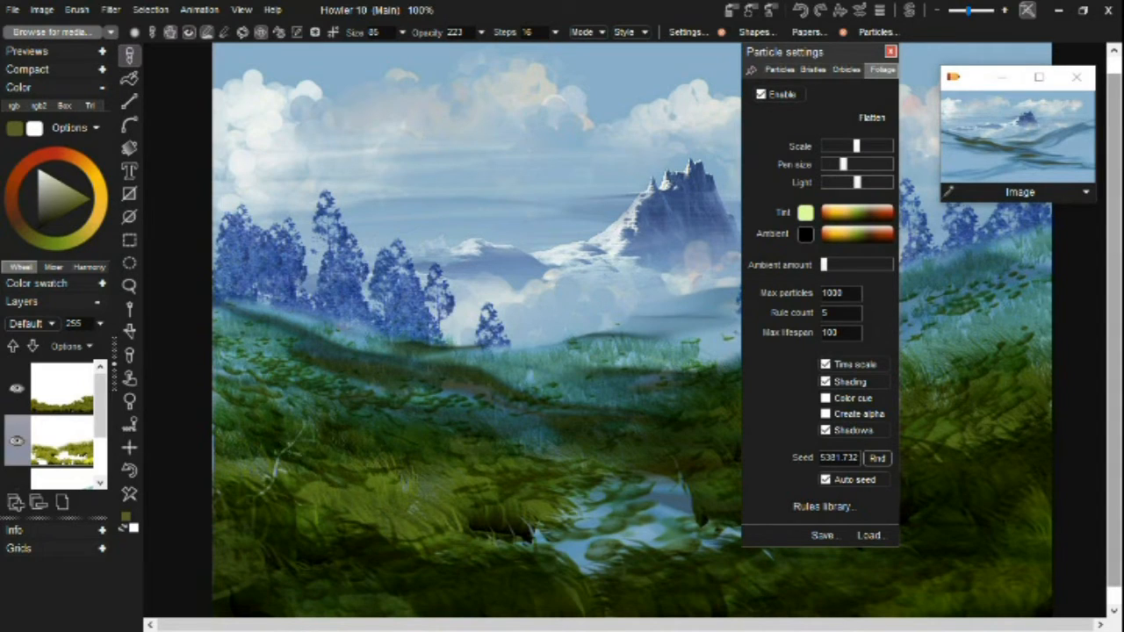
{"action": "mouse_move", "coordinate": [398, 512]}
{"action": "left_mouse_down"}
{"action": "mouse_move", "coordinate": [339, 556]}
{"action": "mouse_move", "coordinate": [331, 494]}
{"action": "mouse_move", "coordinate": [391, 475]}
{"action": "left_mouse_up"}
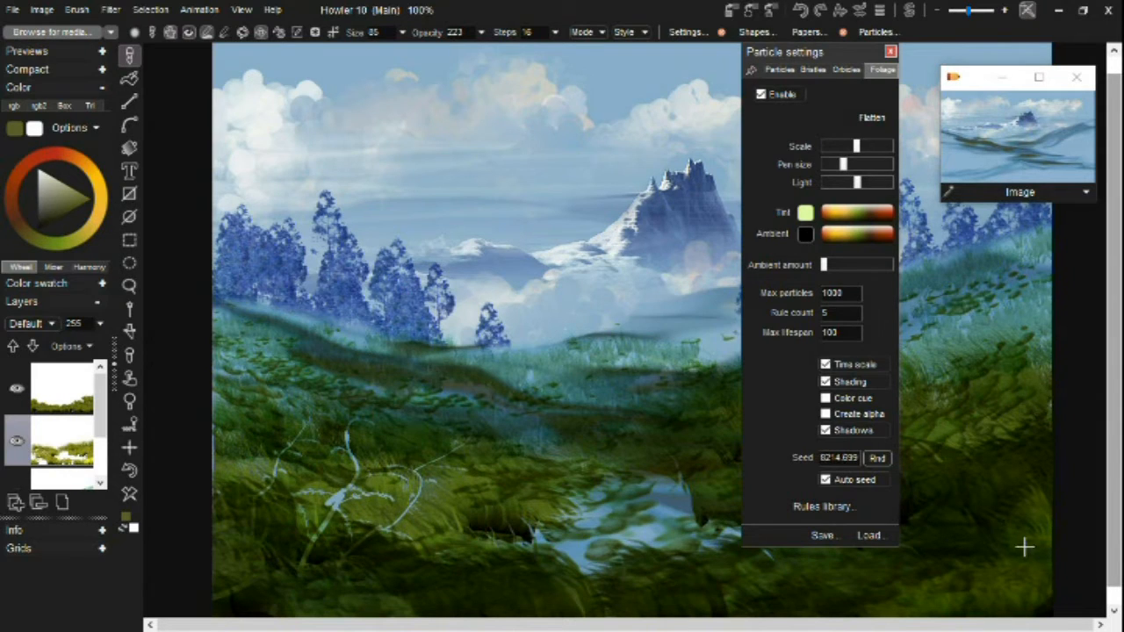
{"action": "left_click", "coordinate": [240, 521]}
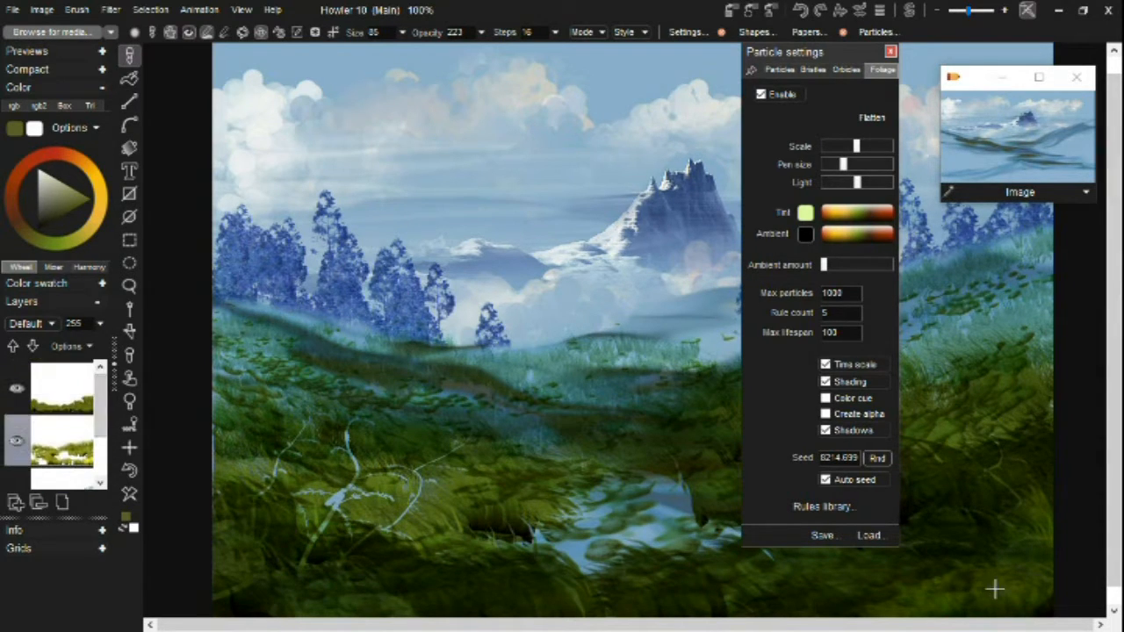
{"action": "left_click", "coordinate": [1054, 590]}
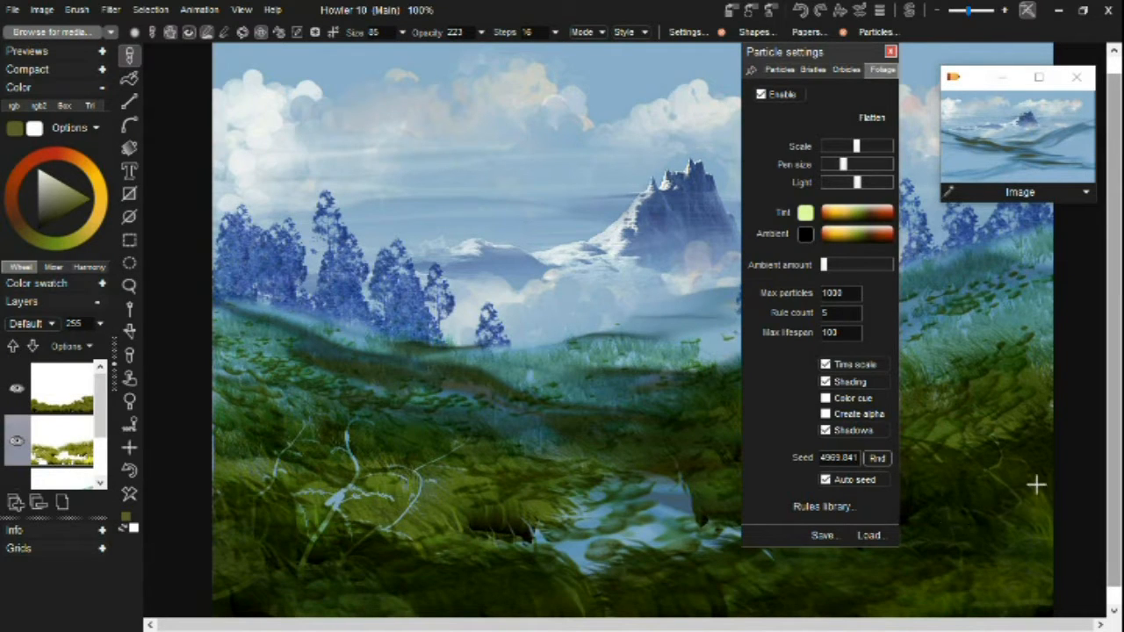
{"action": "left_click", "coordinate": [1045, 439]}
{"action": "left_click", "coordinate": [206, 493]}
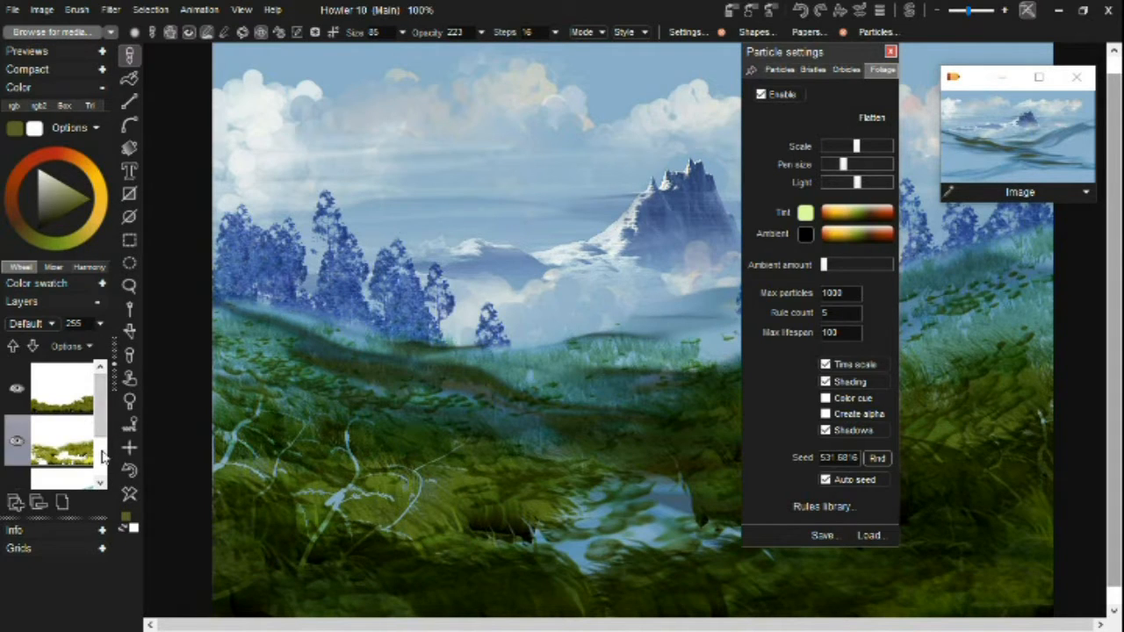
Step: Activate the topmost layer and paint a small vine in the grass near the painting's lower edge
{"action": "left_click", "coordinate": [79, 400]}
{"action": "left_click", "coordinate": [202, 554]}
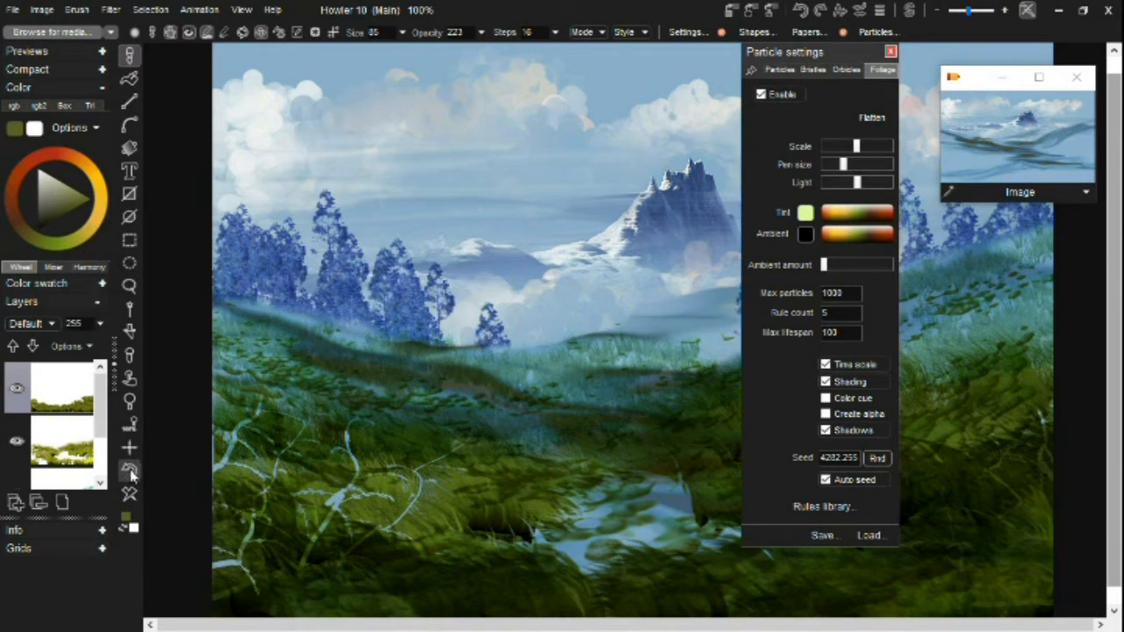
{"action": "left_click", "coordinate": [201, 491]}
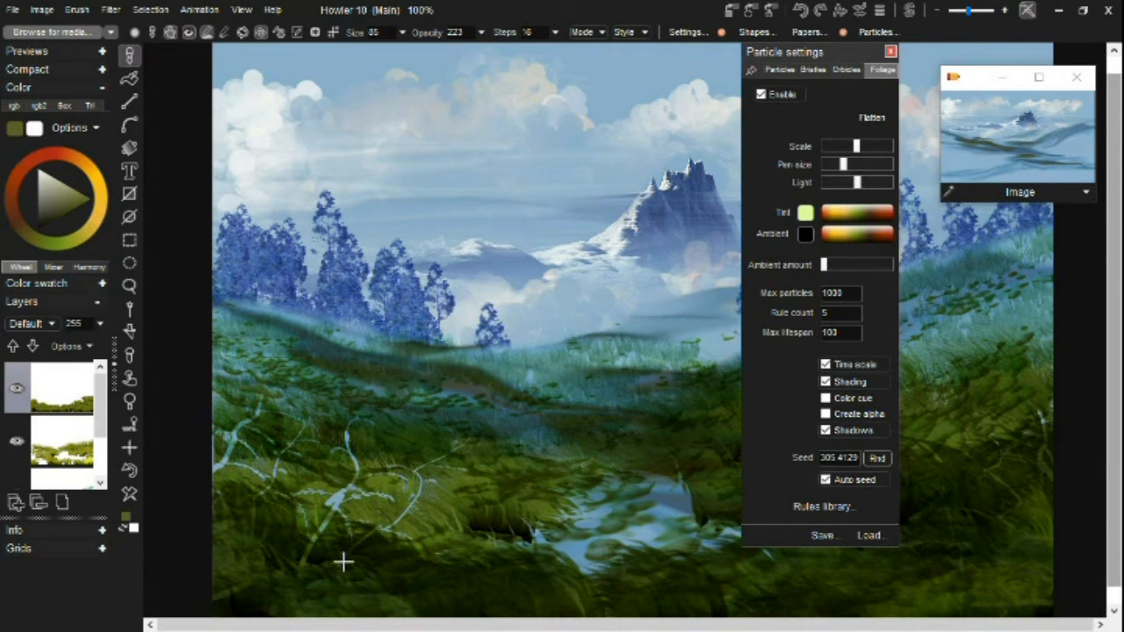
{"action": "left_click", "coordinate": [422, 603]}
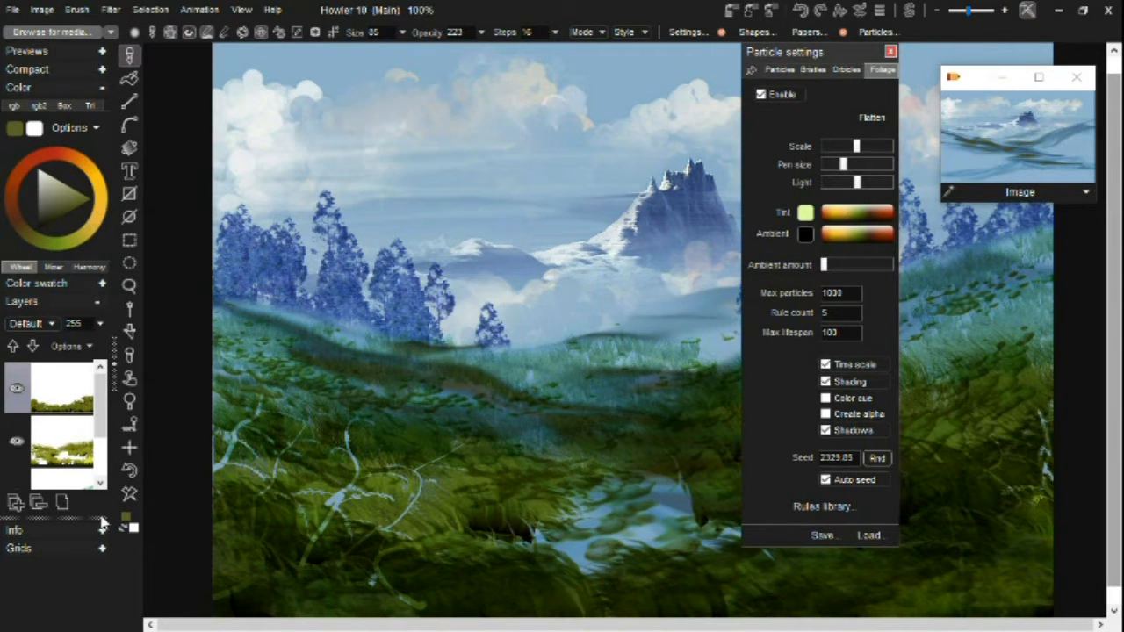
Step: Paint several dark vine branches reaching in from the left edge of the foreground
{"action": "mouse_move", "coordinate": [209, 532]}
{"action": "left_mouse_down"}
{"action": "mouse_move", "coordinate": [360, 431]}
{"action": "mouse_move", "coordinate": [275, 461]}
{"action": "left_mouse_up"}
{"action": "mouse_move", "coordinate": [200, 547]}
{"action": "left_mouse_down"}
{"action": "mouse_move", "coordinate": [211, 585]}
{"action": "mouse_move", "coordinate": [303, 548]}
{"action": "mouse_move", "coordinate": [346, 507]}
{"action": "mouse_move", "coordinate": [158, 584]}
{"action": "left_mouse_up"}
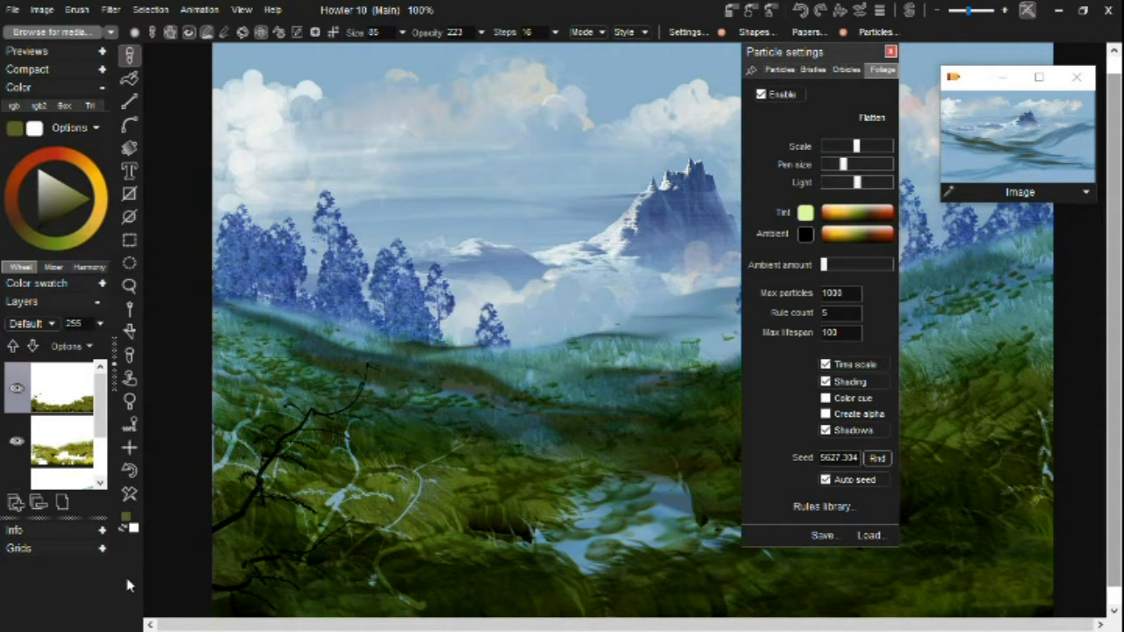
{"action": "mouse_move", "coordinate": [184, 527]}
{"action": "left_mouse_down"}
{"action": "mouse_move", "coordinate": [299, 455]}
{"action": "mouse_move", "coordinate": [446, 509]}
{"action": "left_mouse_up"}
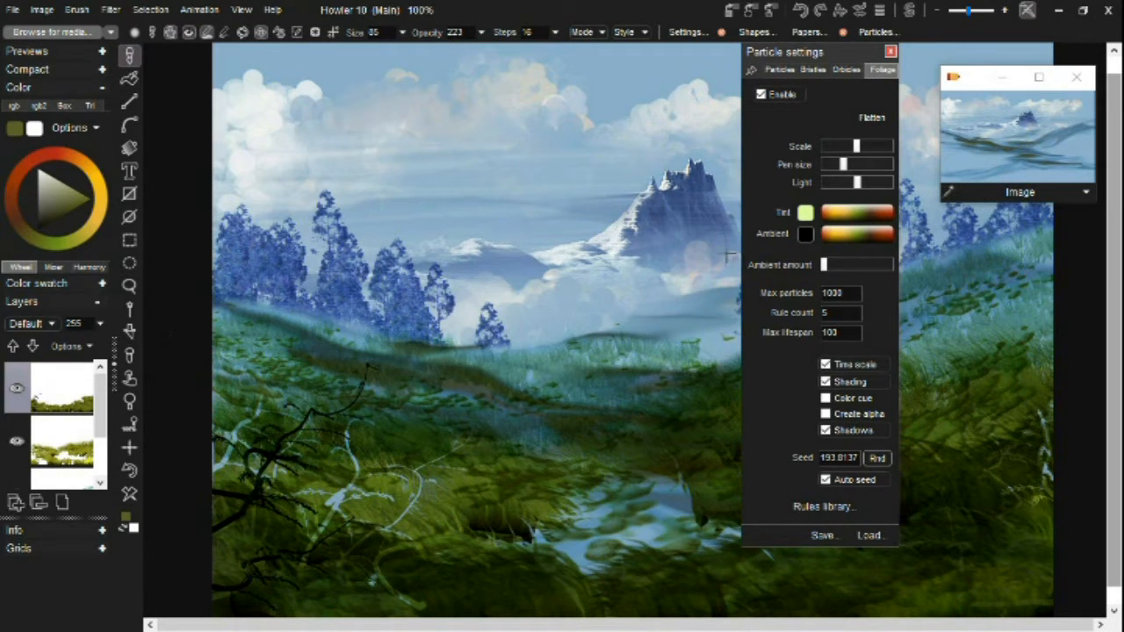
Step: Load the WindBlowTree4 foliage preset and clear the floating image window off the canvas
{"action": "left_click", "coordinate": [871, 537]}
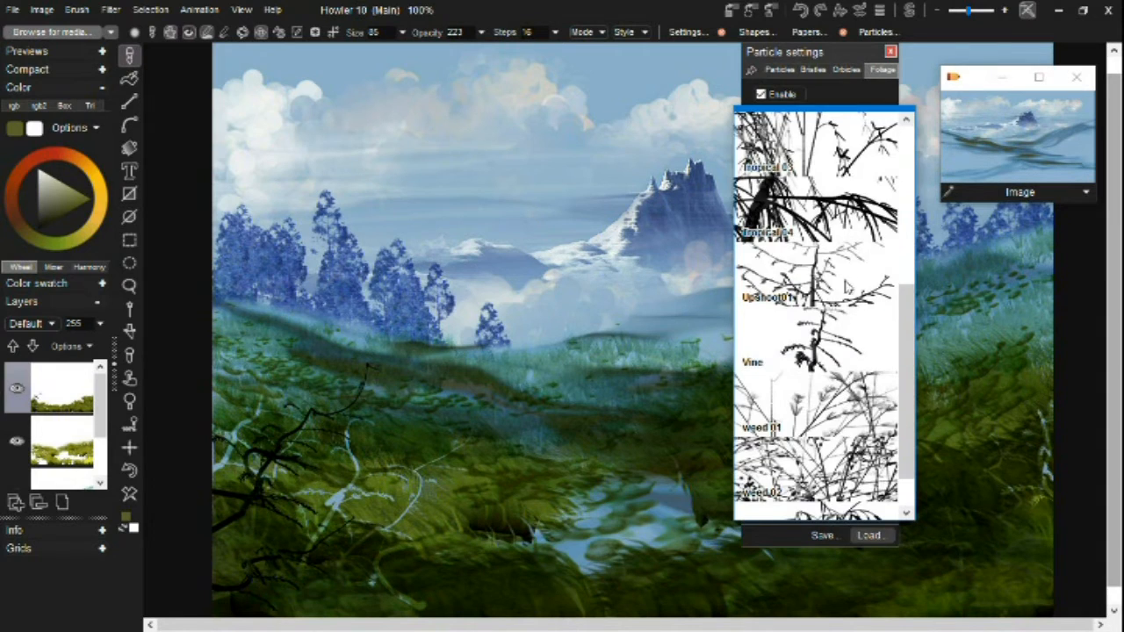
{"action": "left_click_drag", "start_coordinate": [904, 305], "coordinate": [915, 346]}
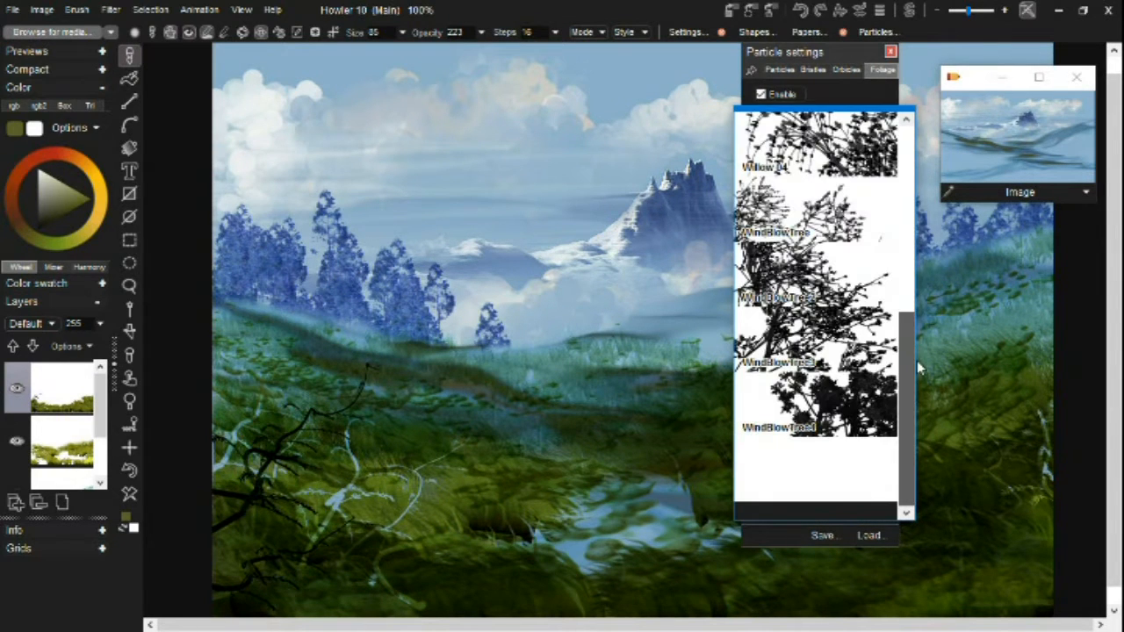
{"action": "left_click", "coordinate": [816, 405]}
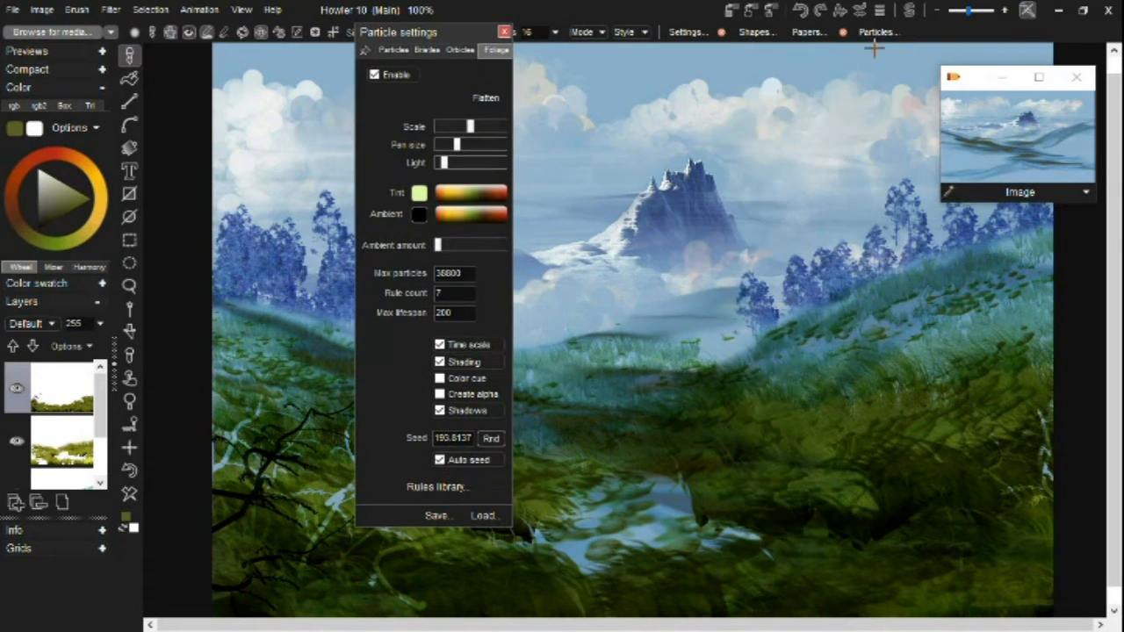
{"action": "left_click_drag", "start_coordinate": [978, 84], "coordinate": [706, 75]}
{"action": "left_click", "coordinate": [804, 69]}
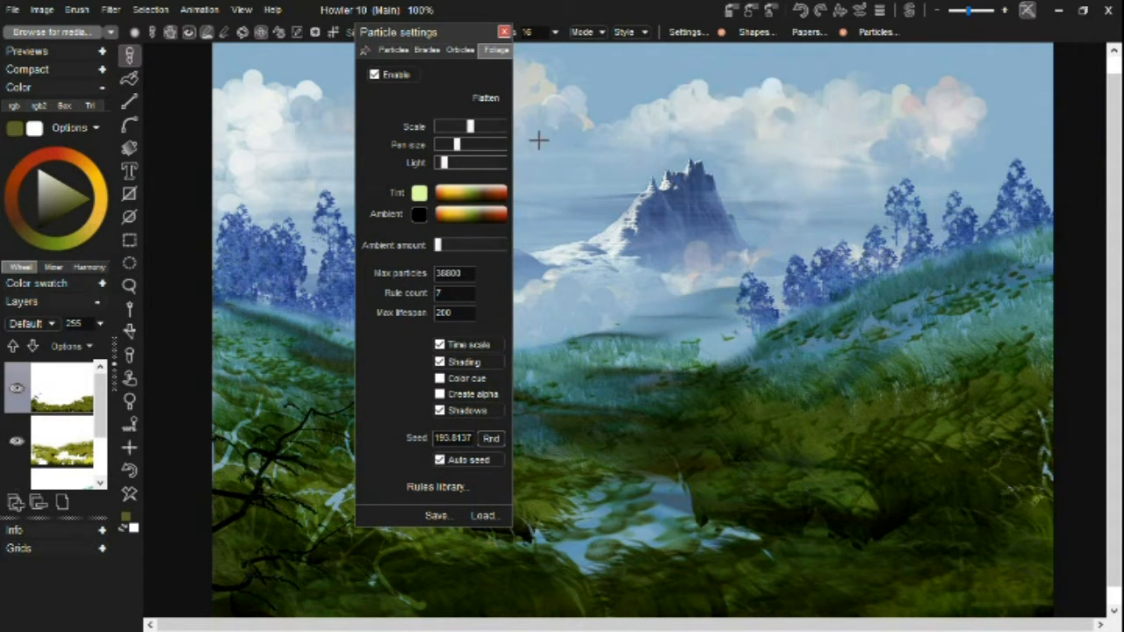
Step: Try a large dark tree on the right hillside and undo it
{"action": "left_click", "coordinate": [993, 452]}
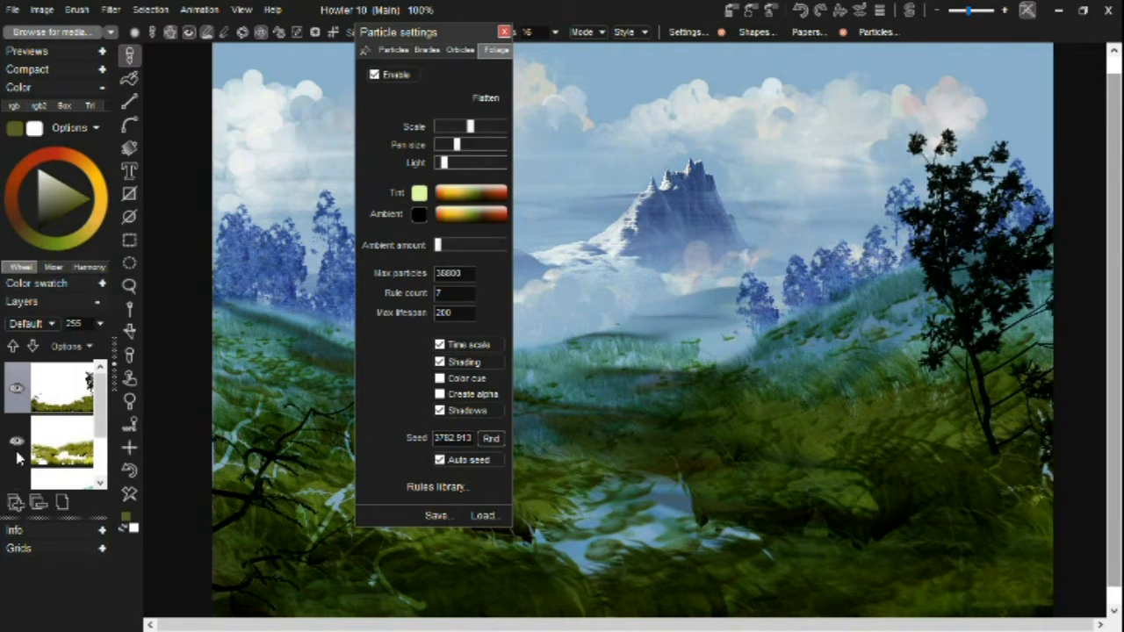
{"action": "key", "text": "ctrl+z"}
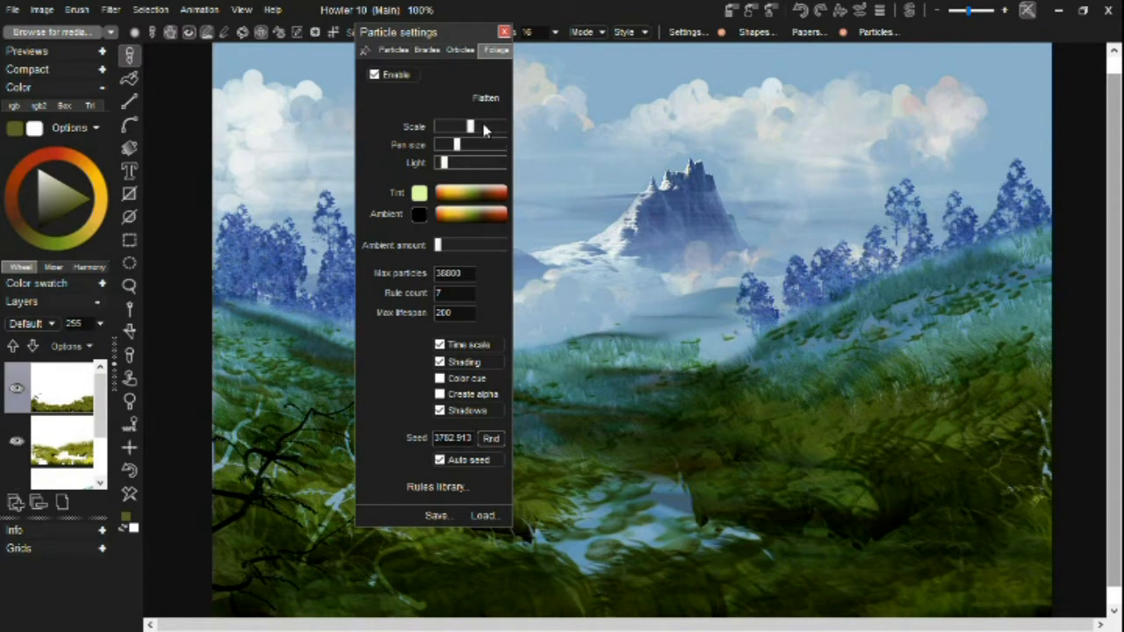
Step: Reduce the foliage scale, test a smaller tree at the foot of the right hillside, and undo that test tree
{"action": "left_click_drag", "start_coordinate": [461, 131], "coordinate": [449, 128]}
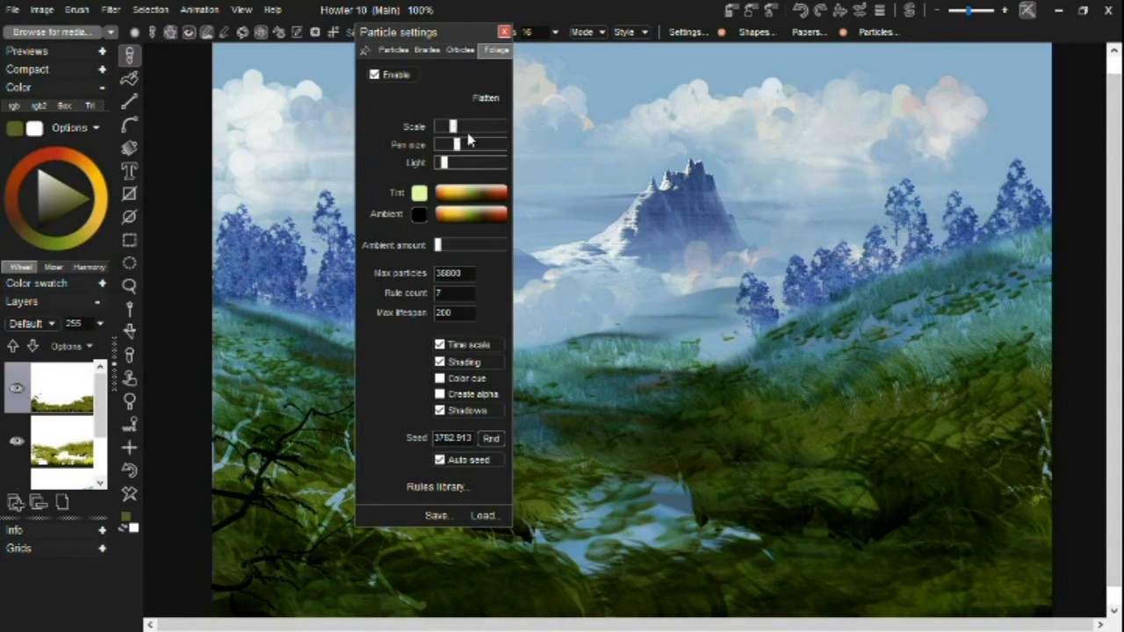
{"action": "left_click", "coordinate": [722, 442]}
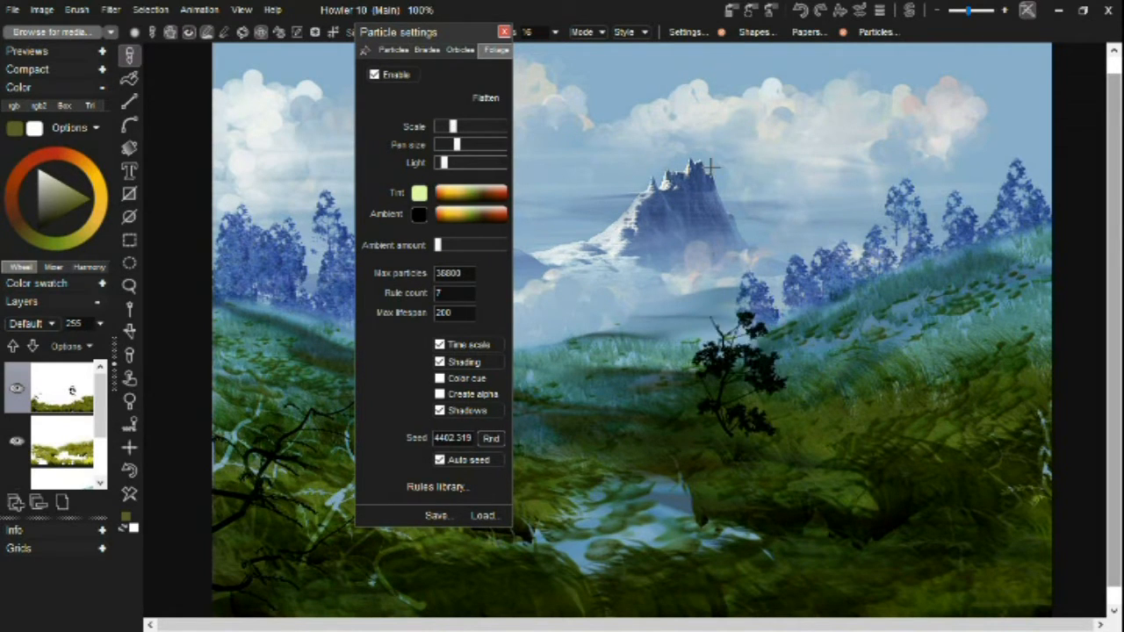
{"action": "left_click", "coordinate": [131, 478]}
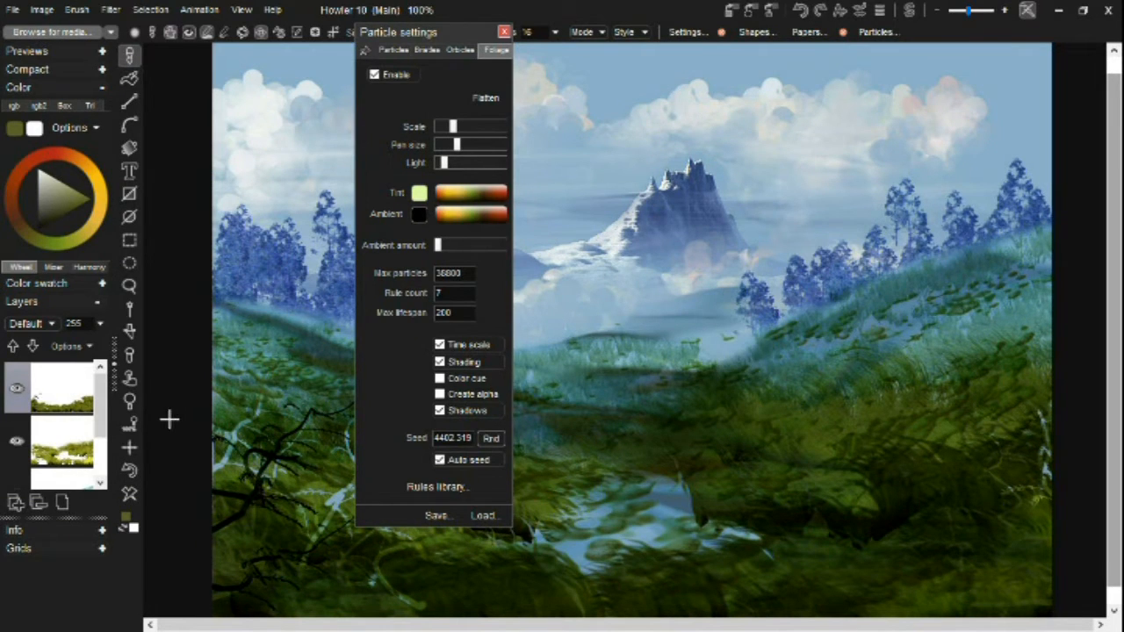
Step: Add a new layer on top and paint two dark windblown trees along the slope of the right hillside
{"action": "left_click", "coordinate": [17, 500]}
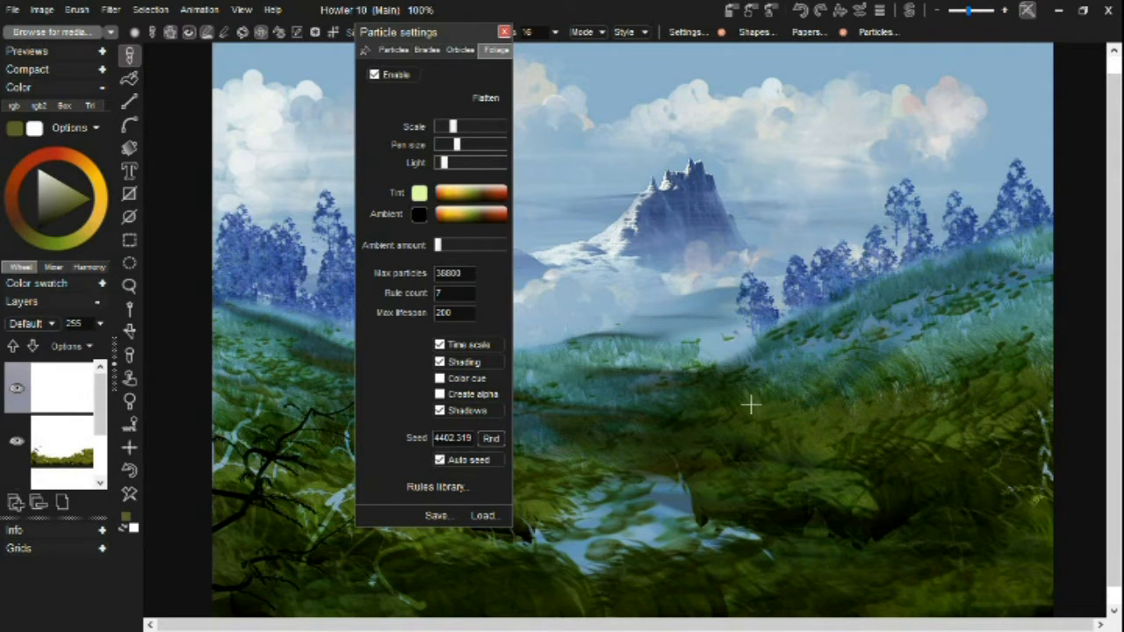
{"action": "mouse_move", "coordinate": [718, 376]}
{"action": "left_mouse_down"}
{"action": "mouse_move", "coordinate": [675, 222]}
{"action": "mouse_move", "coordinate": [737, 353]}
{"action": "left_mouse_up"}
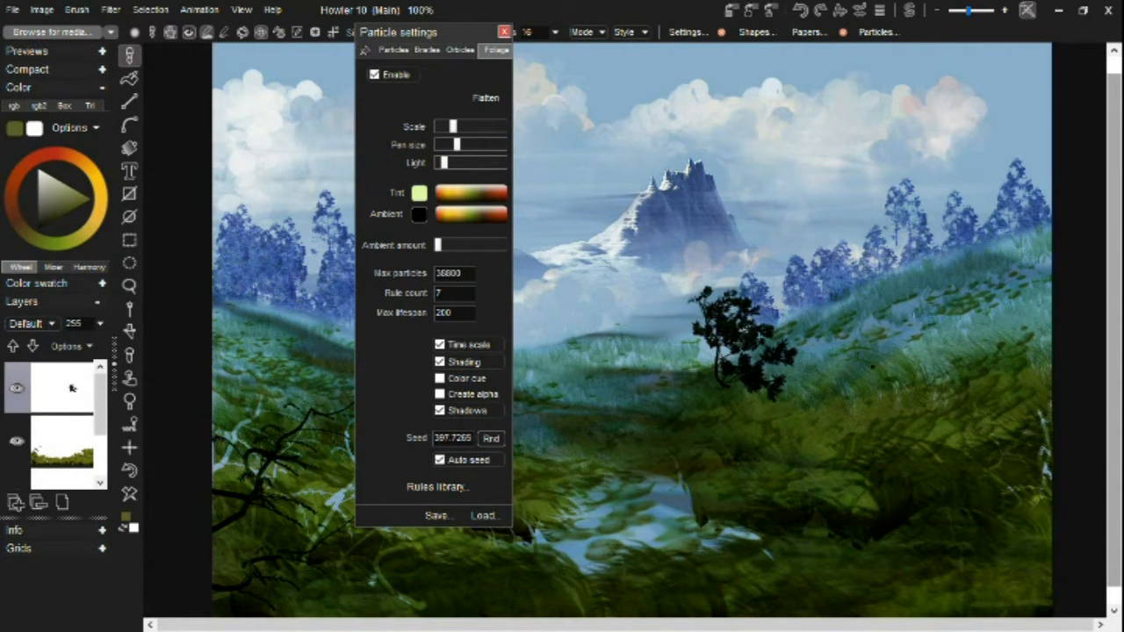
{"action": "mouse_move", "coordinate": [878, 373]}
{"action": "left_mouse_down"}
{"action": "mouse_move", "coordinate": [938, 249]}
{"action": "mouse_move", "coordinate": [938, 201]}
{"action": "left_mouse_up"}
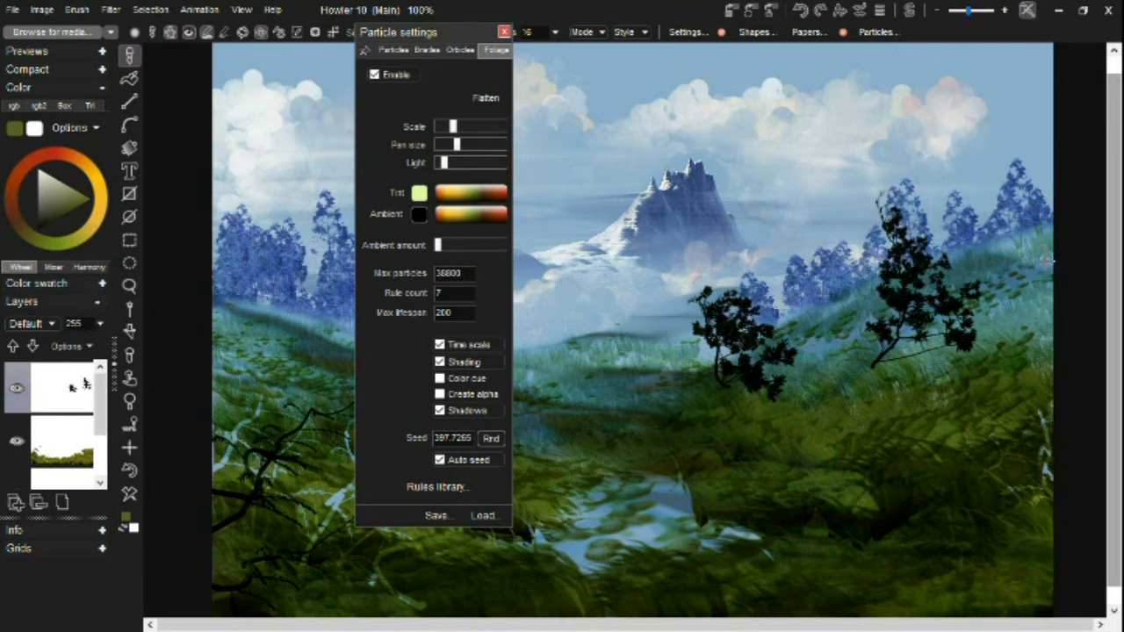
Step: Paint a dark tree at the far end of the right hillside, and undo a trial tree on the left hillside
{"action": "left_click_drag", "start_coordinate": [1005, 282], "coordinate": [1063, 181]}
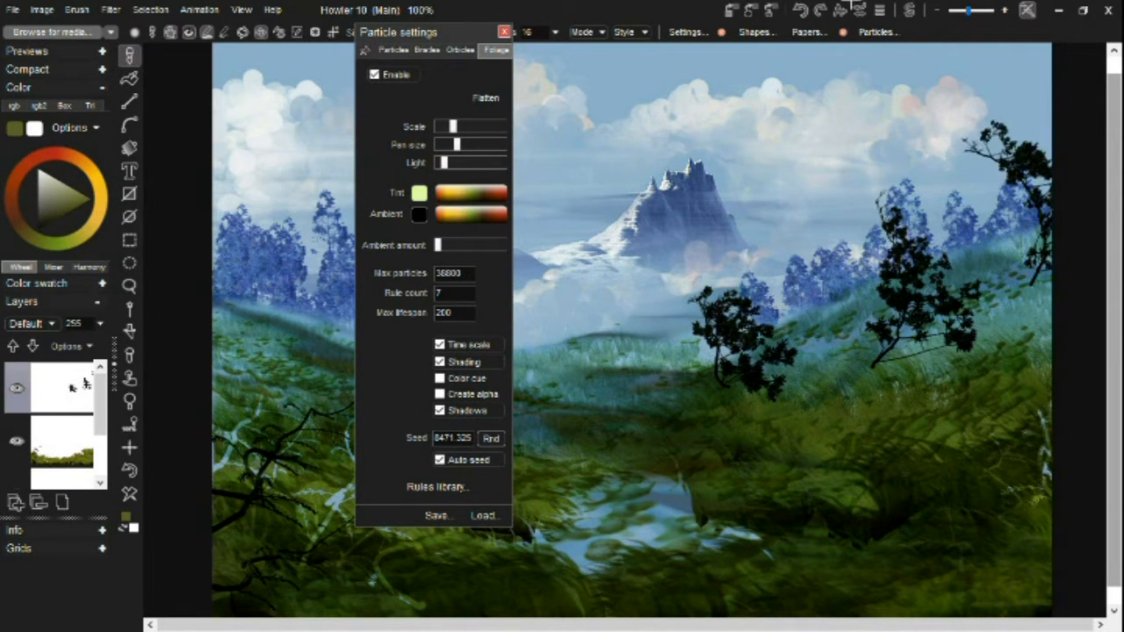
{"action": "mouse_move", "coordinate": [217, 362]}
{"action": "left_mouse_down"}
{"action": "mouse_move", "coordinate": [229, 206]}
{"action": "mouse_move", "coordinate": [268, 135]}
{"action": "left_mouse_up"}
{"action": "left_click_drag", "start_coordinate": [442, 44], "coordinate": [694, 68]}
{"action": "key", "text": "ctrl+z"}
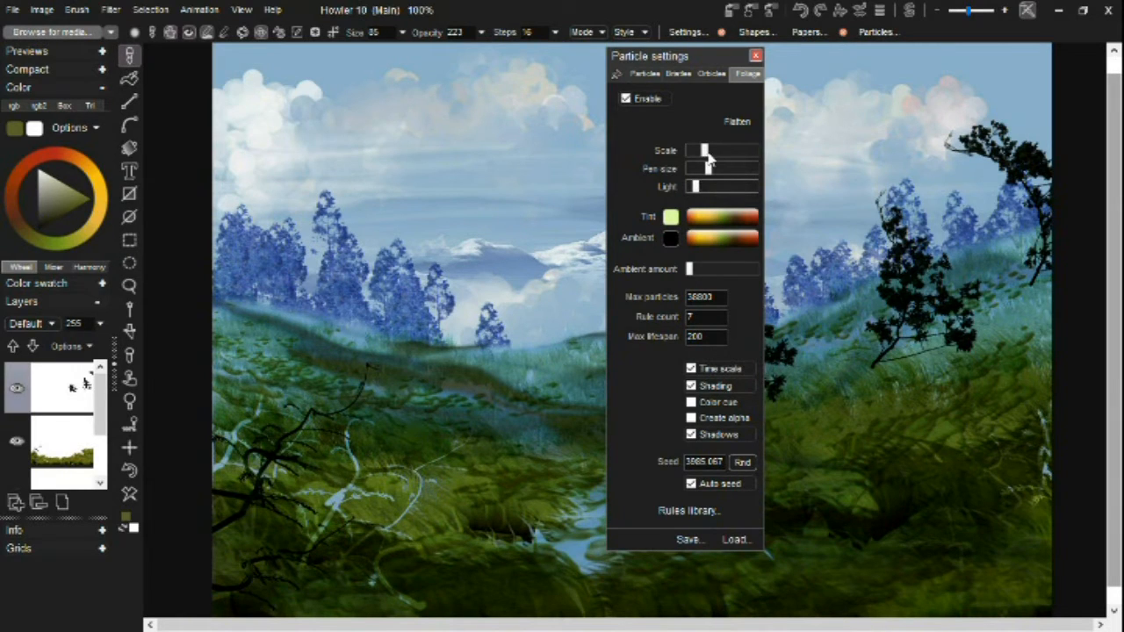
Step: Increase the foliage scale slightly and paint two larger dark trees at the left edge of the landscape
{"action": "left_click_drag", "start_coordinate": [707, 152], "coordinate": [711, 151]}
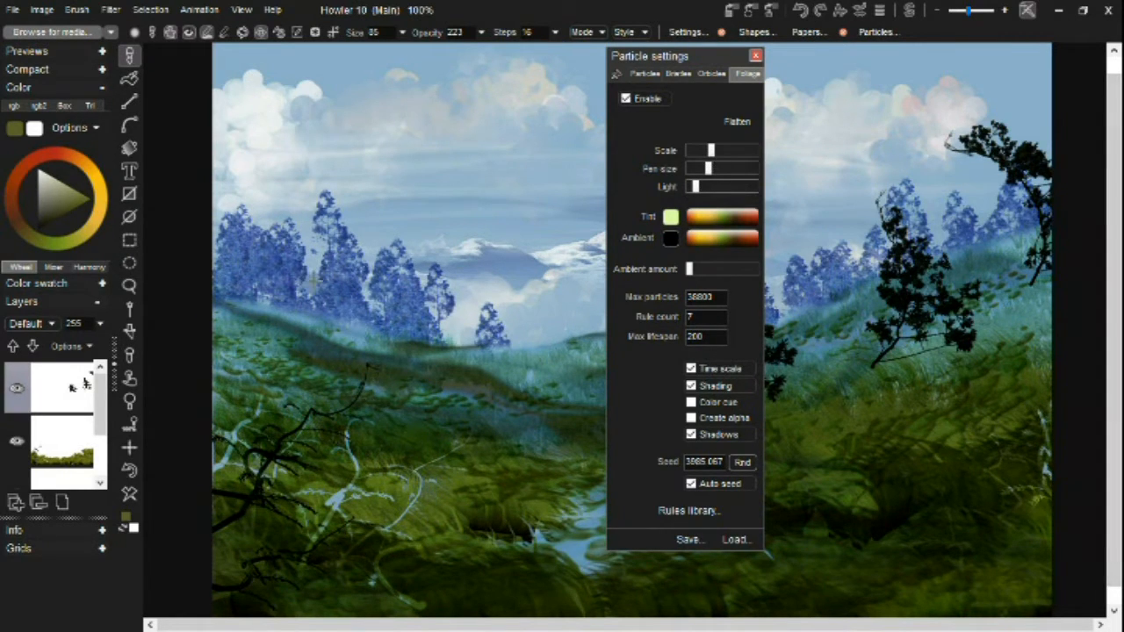
{"action": "left_click", "coordinate": [273, 374]}
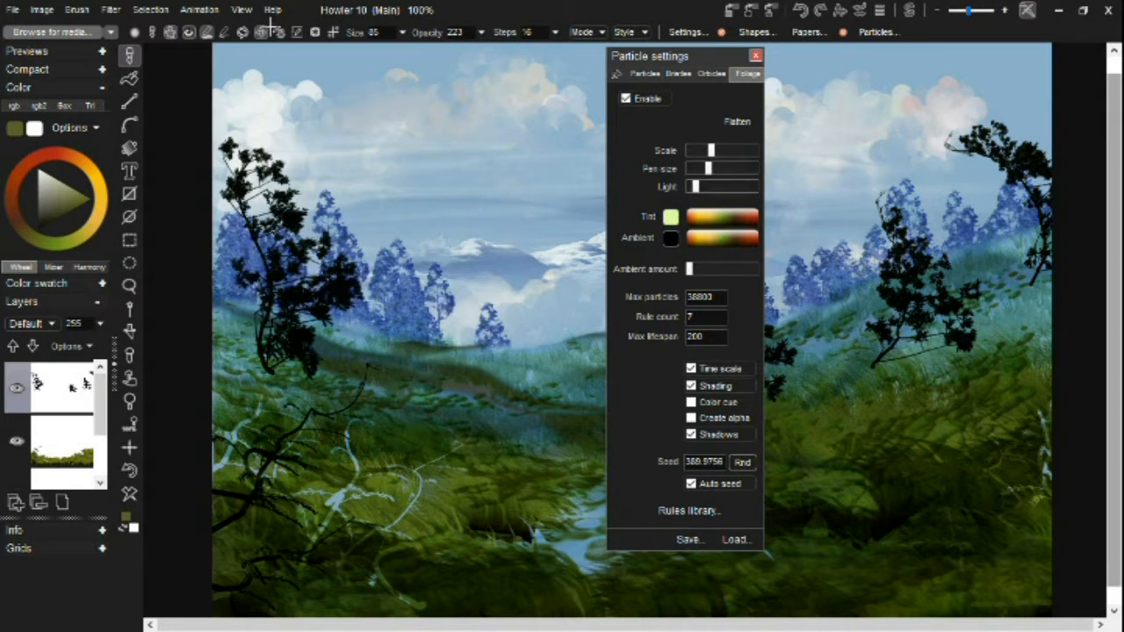
{"action": "left_click", "coordinate": [259, 363]}
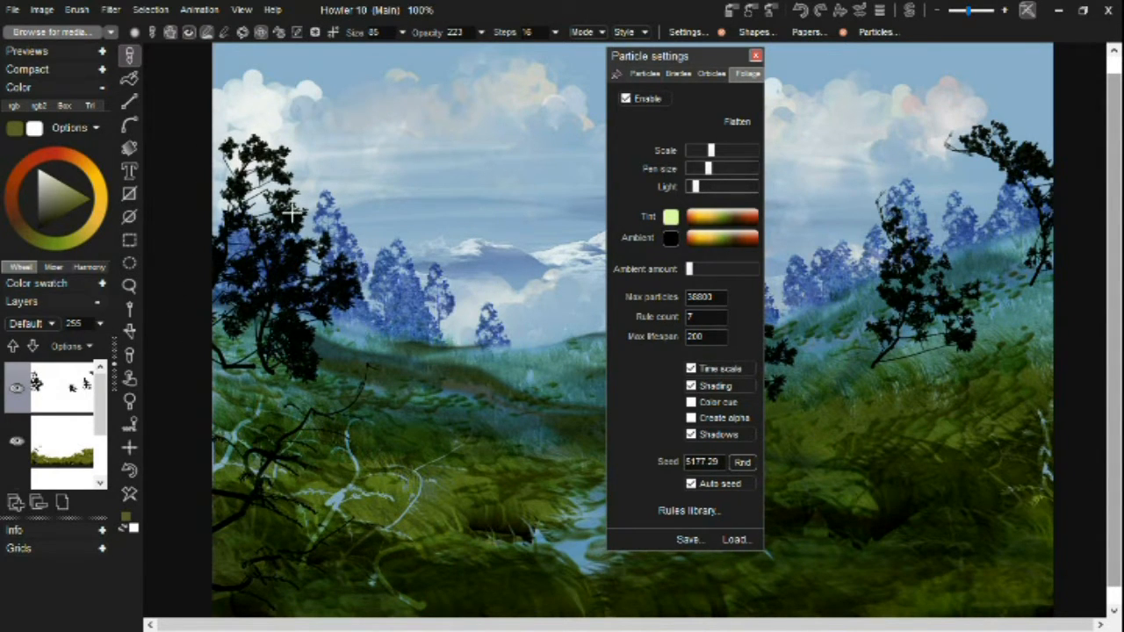
{"action": "left_click", "coordinate": [109, 9]}
{"action": "mouse_move", "coordinate": [176, 43]}
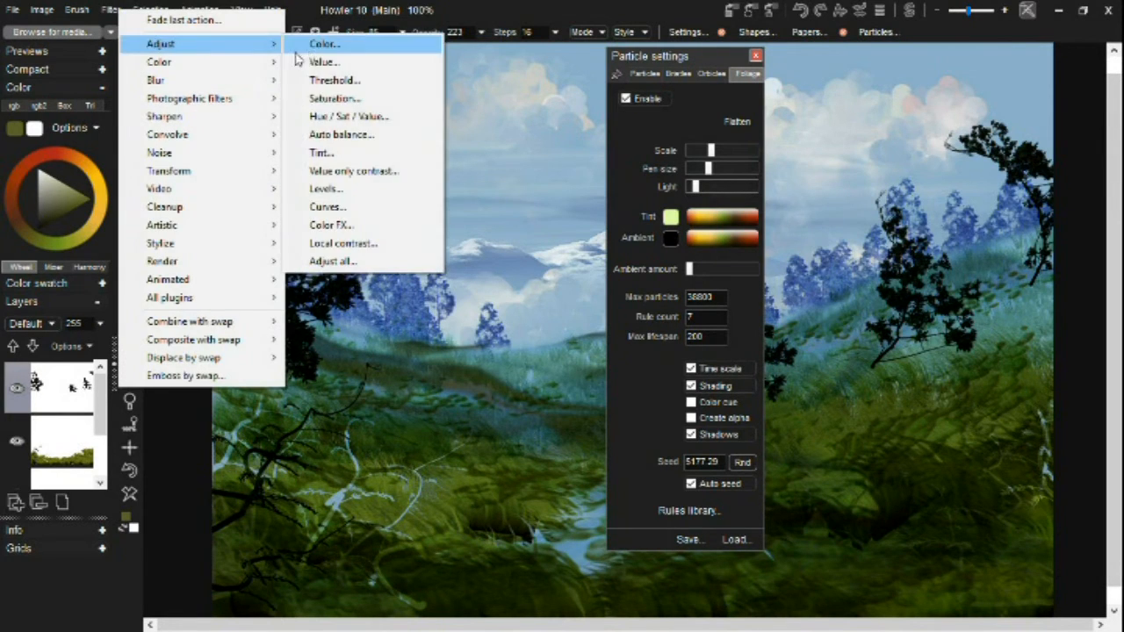
{"action": "left_click", "coordinate": [312, 46]}
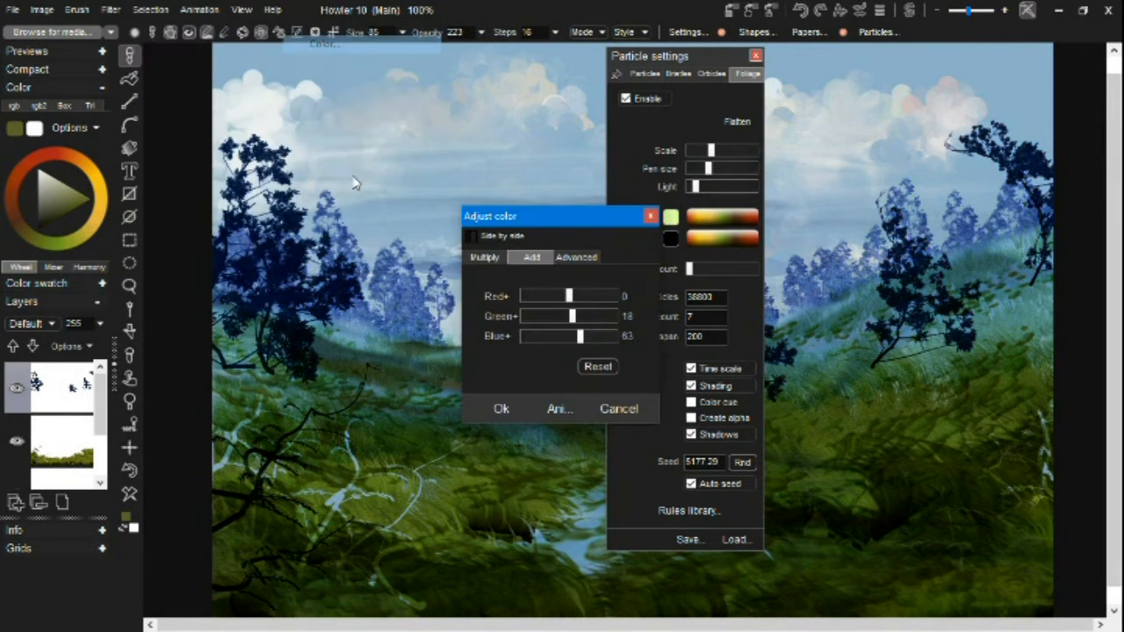
{"action": "left_click", "coordinate": [620, 408]}
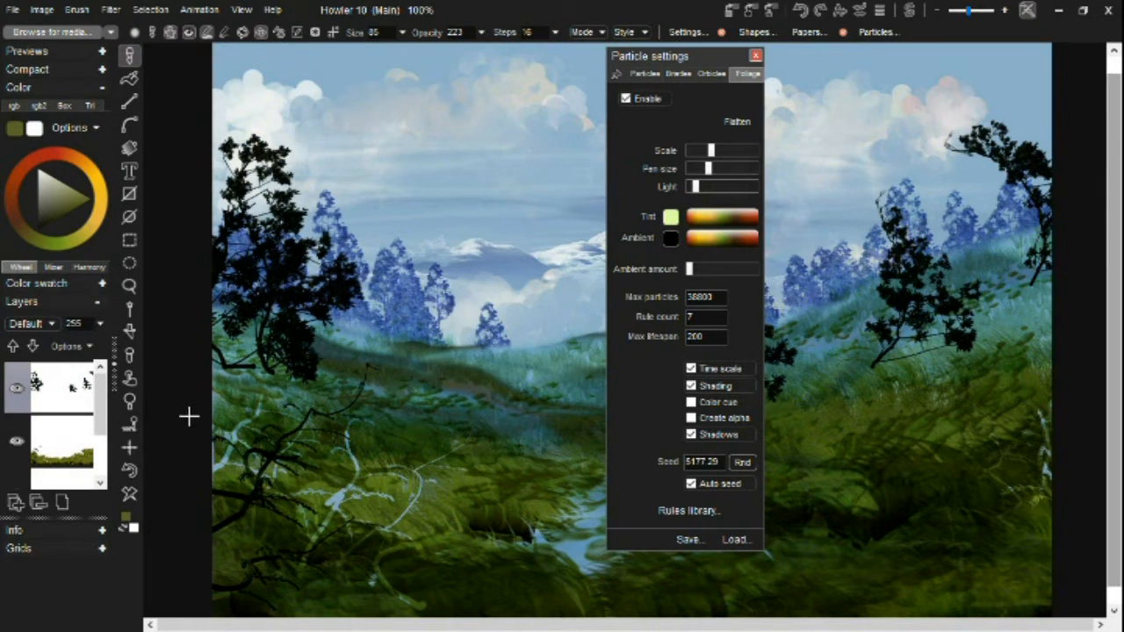
Step: Clear all the dark trees from the top layer, and undo a test tree painted above the left treeline
{"action": "left_click", "coordinate": [130, 496]}
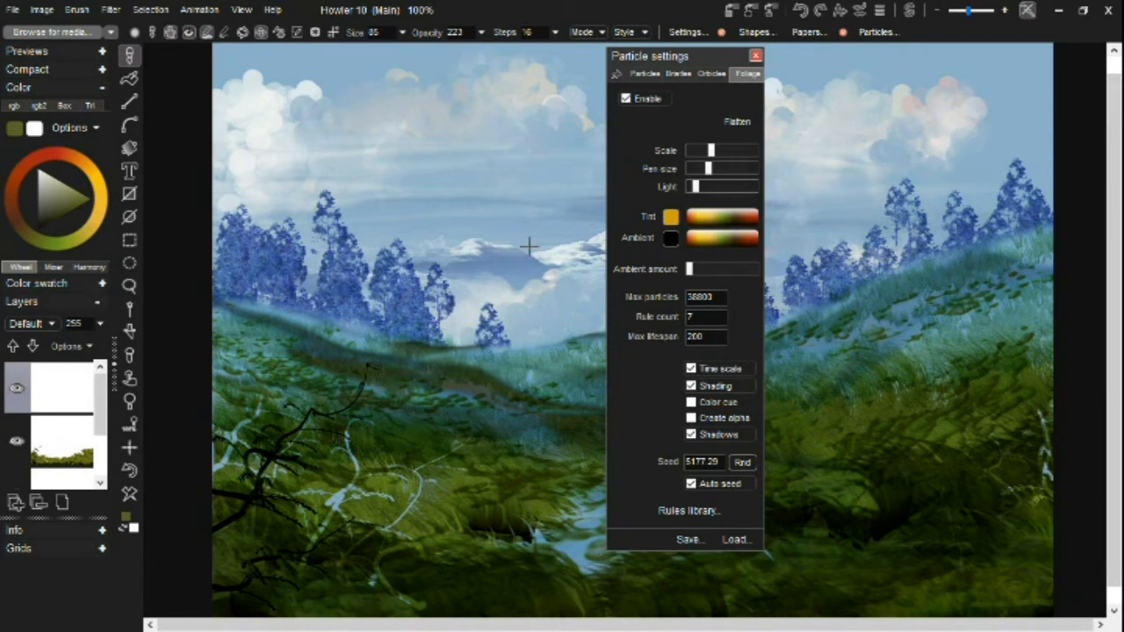
{"action": "left_click_drag", "start_coordinate": [401, 262], "coordinate": [416, 100]}
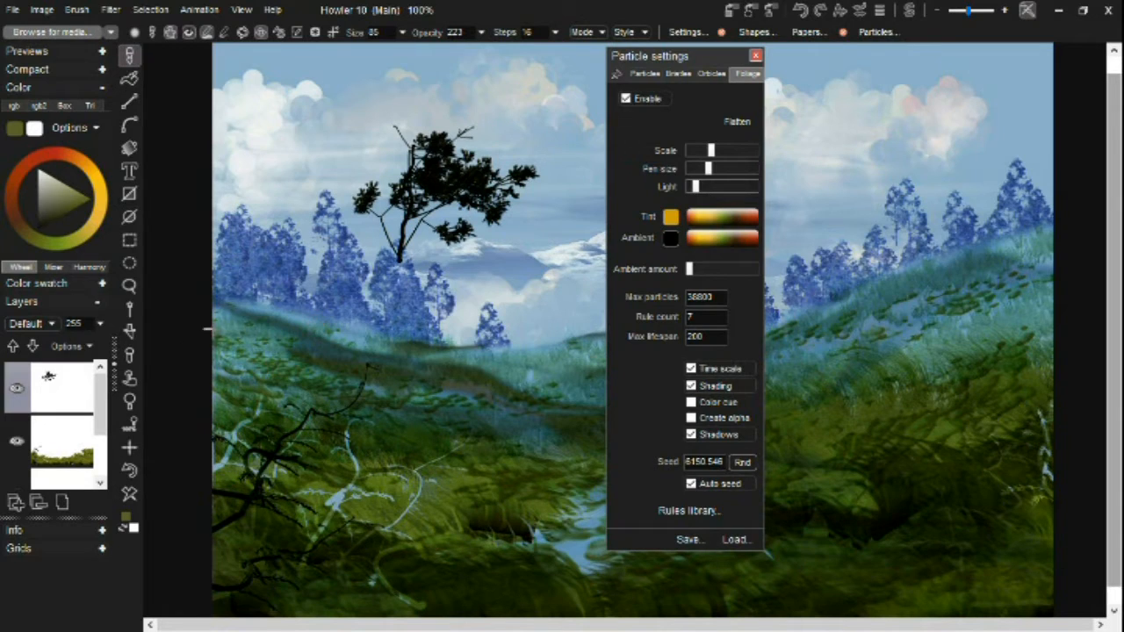
{"action": "left_click", "coordinate": [130, 472]}
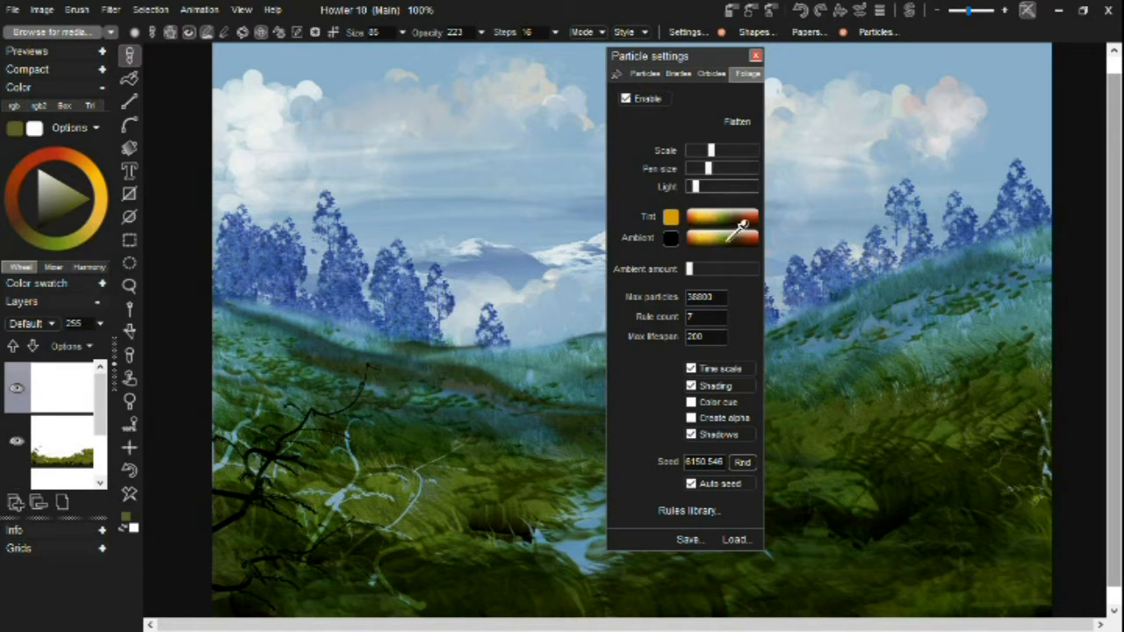
Step: Set the foliage ambient color to golden brown and raise the ambient amount to about half
{"action": "left_click", "coordinate": [701, 237]}
{"action": "left_click", "coordinate": [705, 239]}
{"action": "left_click", "coordinate": [714, 234]}
{"action": "left_click_drag", "start_coordinate": [690, 269], "coordinate": [722, 275]}
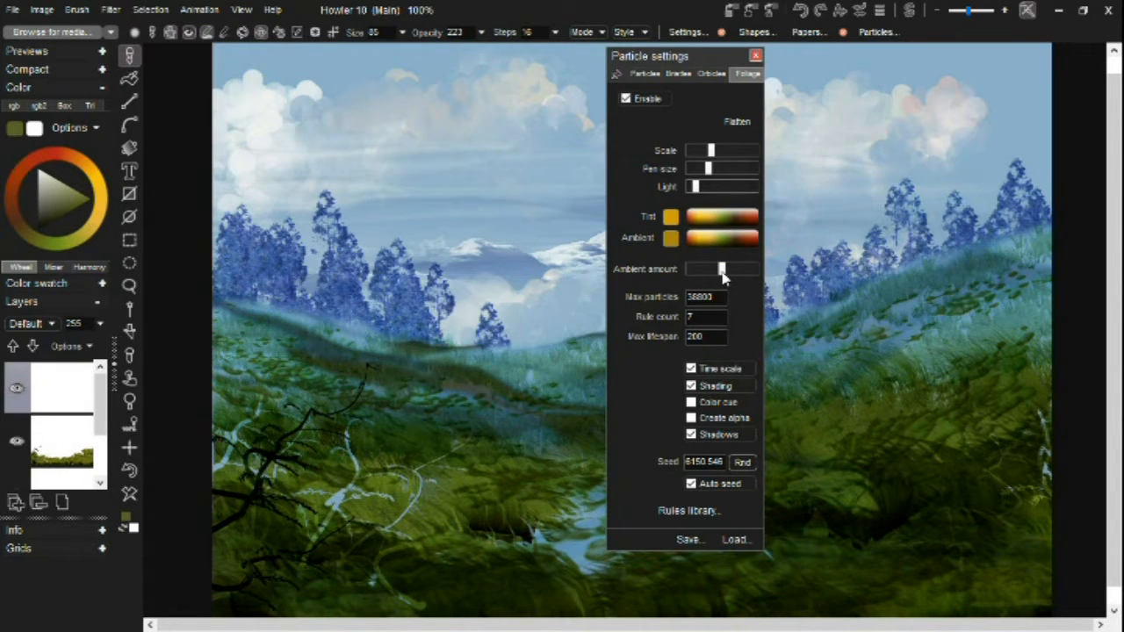
Step: Try a tree on the left hillside, set the foliage tint to dark brown, and clear the tree from the layer
{"action": "mouse_move", "coordinate": [393, 329]}
{"action": "left_mouse_down"}
{"action": "mouse_move", "coordinate": [359, 328]}
{"action": "mouse_move", "coordinate": [354, 316]}
{"action": "mouse_move", "coordinate": [360, 192]}
{"action": "mouse_move", "coordinate": [389, 77]}
{"action": "left_mouse_up"}
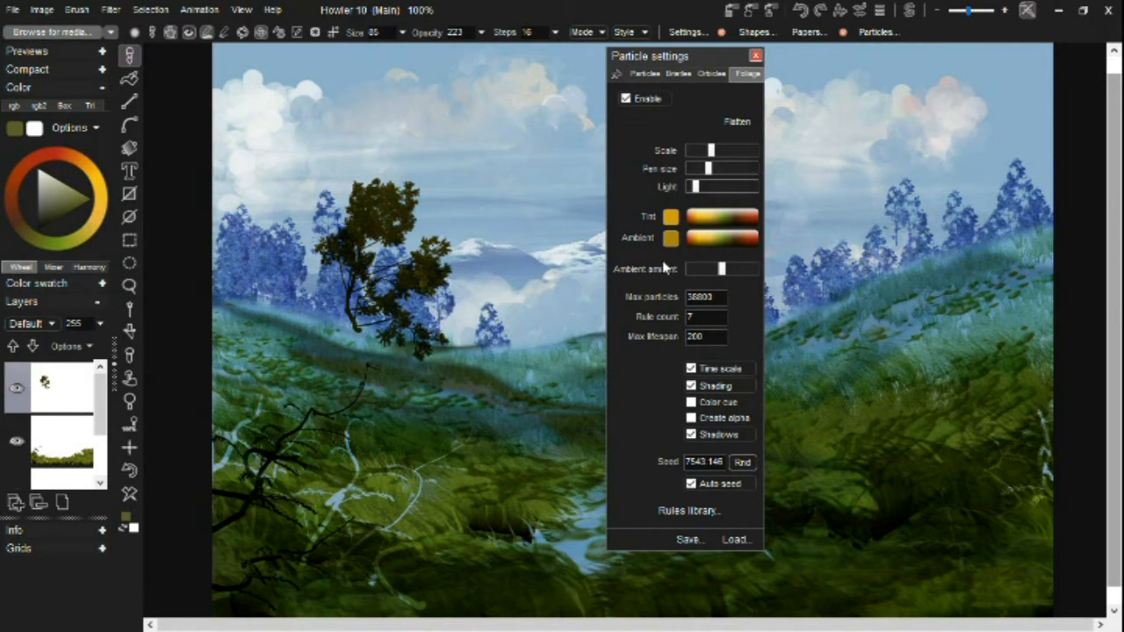
{"action": "left_click", "coordinate": [744, 216]}
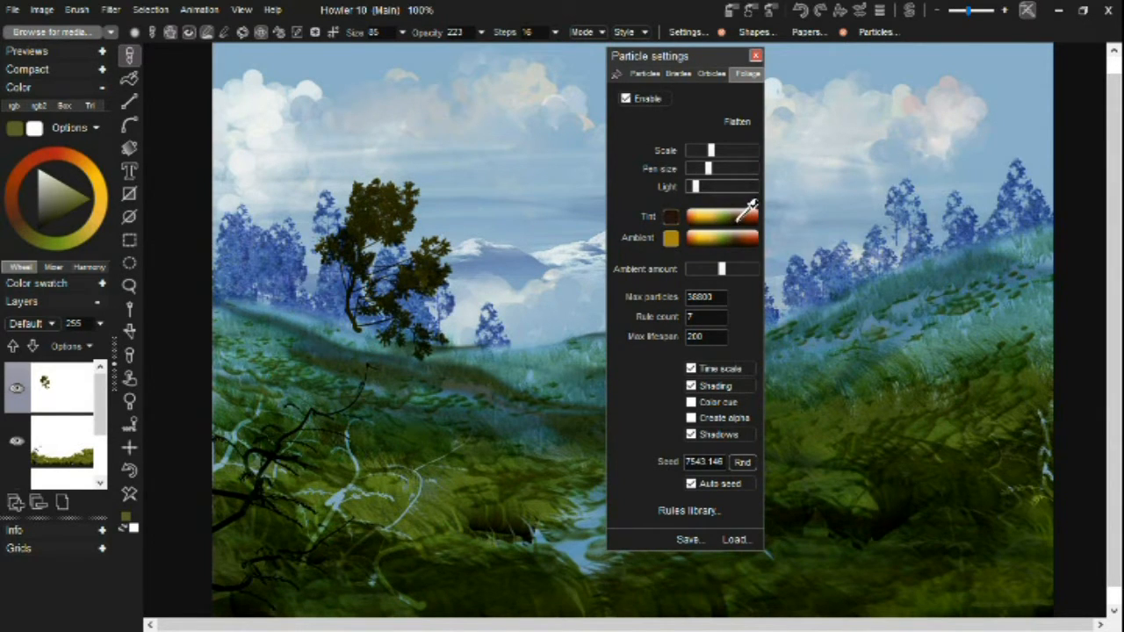
{"action": "left_click", "coordinate": [129, 498]}
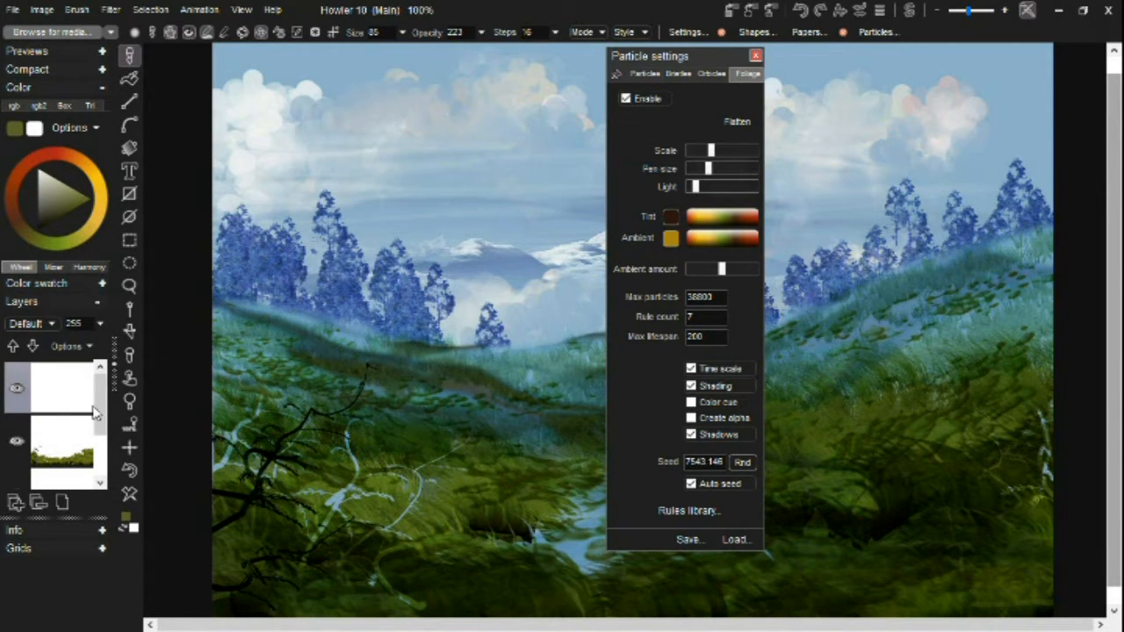
Step: Select the layer with the teal grass as the painting layer
{"action": "scroll", "coordinate": [100, 407], "scroll_direction": "down", "scroll_amount": 1}
{"action": "scroll", "coordinate": [98, 402], "scroll_direction": "down", "scroll_amount": 2}
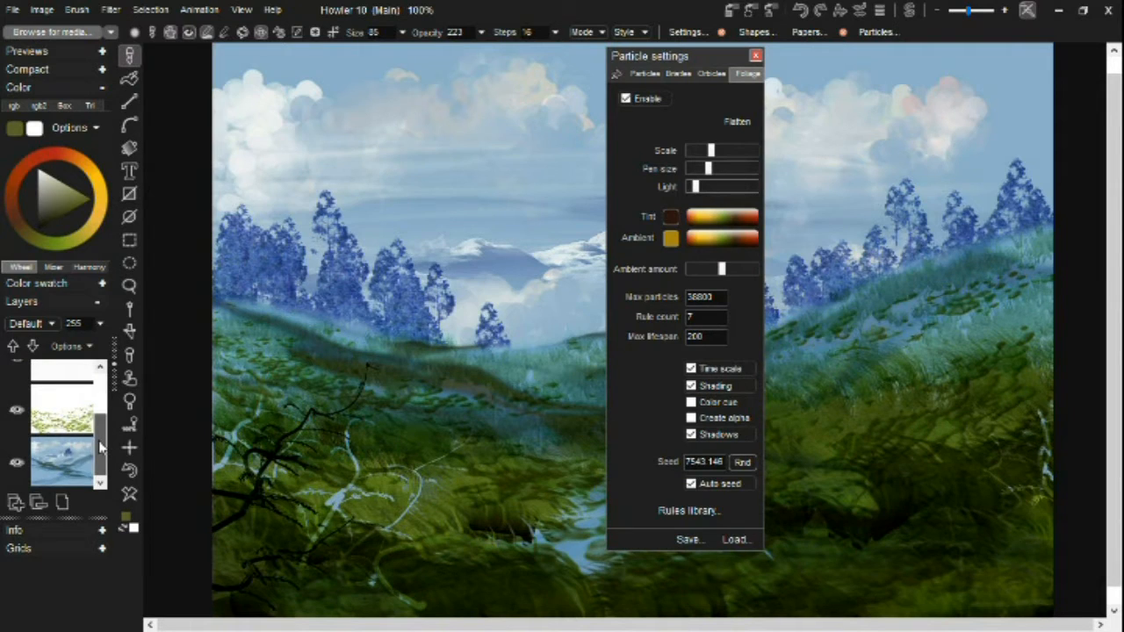
{"action": "scroll", "coordinate": [85, 454], "scroll_direction": "down", "scroll_amount": 1}
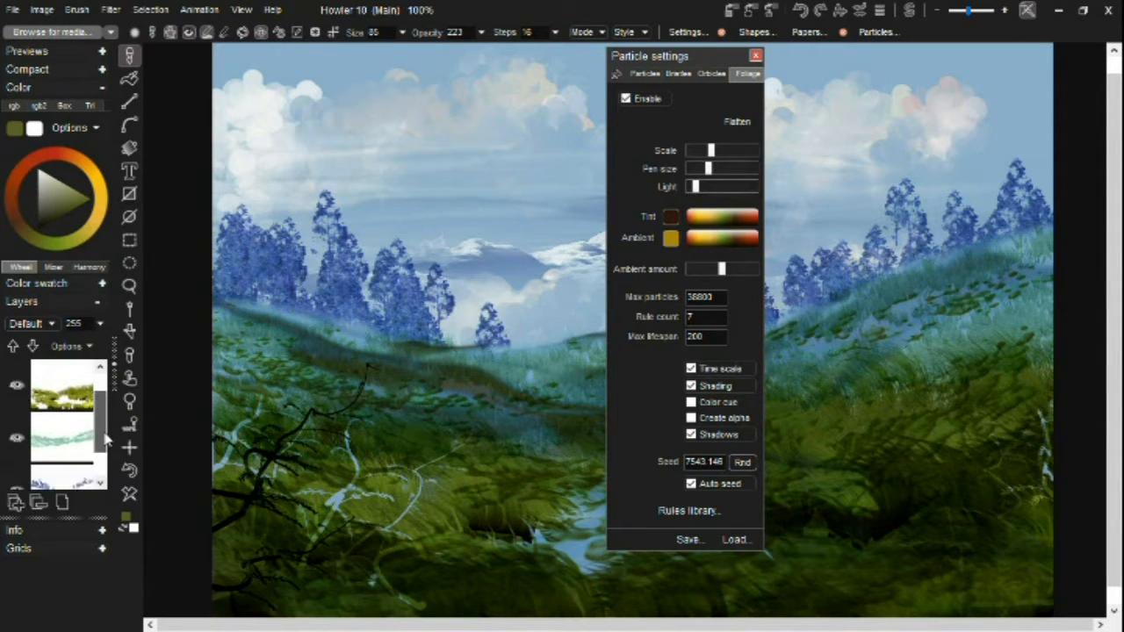
{"action": "left_click", "coordinate": [77, 449]}
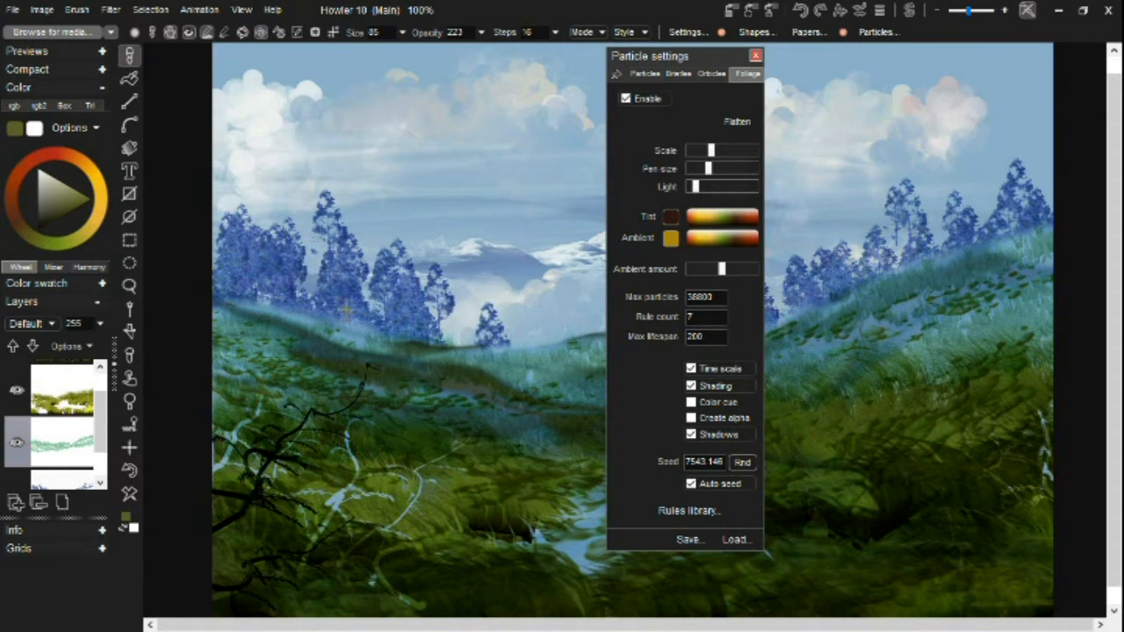
Step: Turn off the color theme and set the foliage ambient color to dark blue #2C3D60
{"action": "left_click_drag", "start_coordinate": [722, 236], "coordinate": [728, 240]}
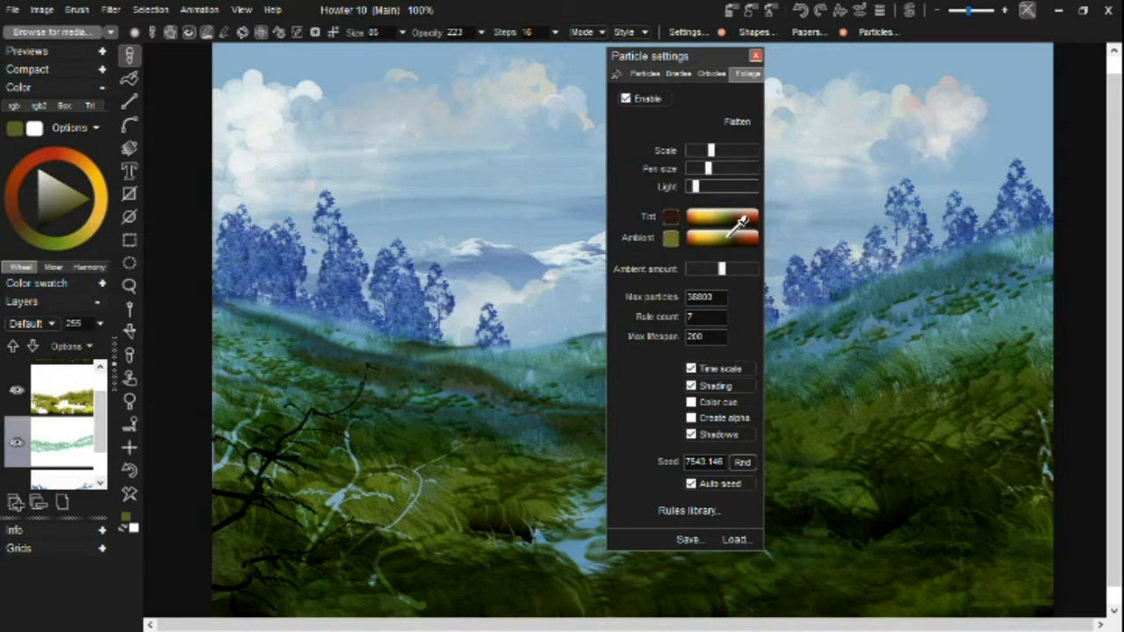
{"action": "left_click", "coordinate": [670, 238]}
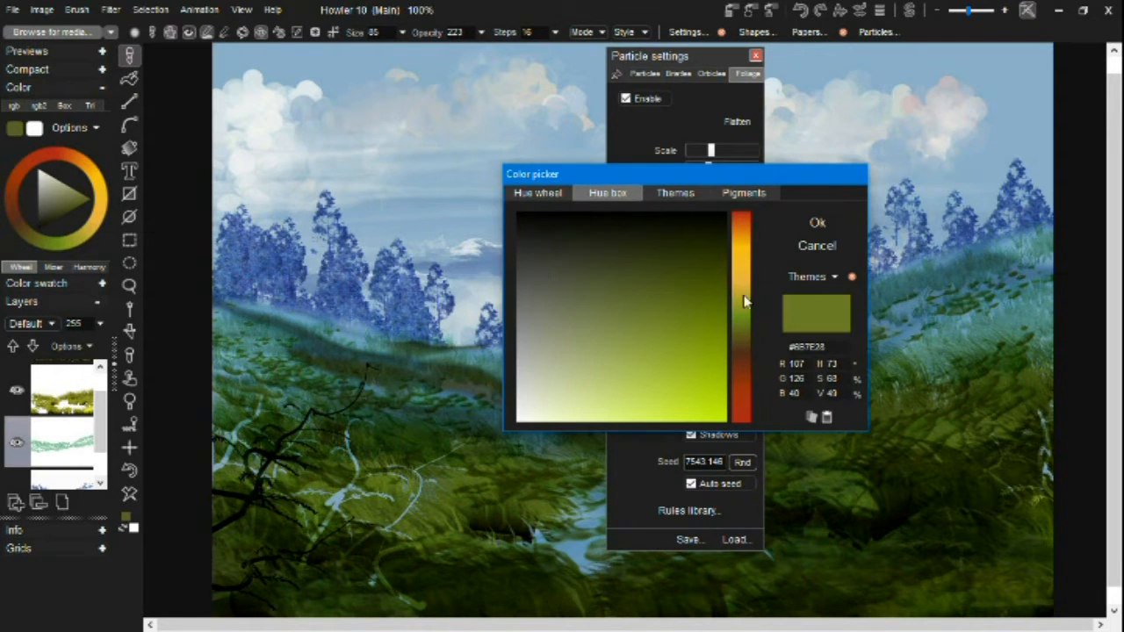
{"action": "left_click", "coordinate": [848, 278]}
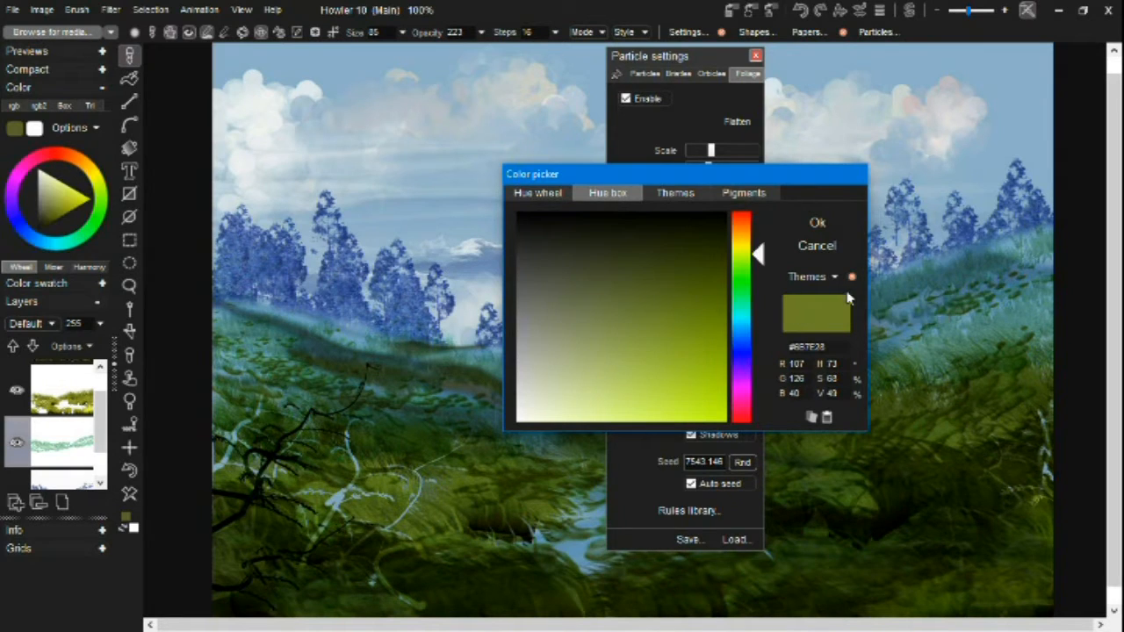
{"action": "mouse_move", "coordinate": [757, 254]}
{"action": "left_mouse_down"}
{"action": "mouse_move", "coordinate": [774, 318]}
{"action": "mouse_move", "coordinate": [753, 344]}
{"action": "left_mouse_up"}
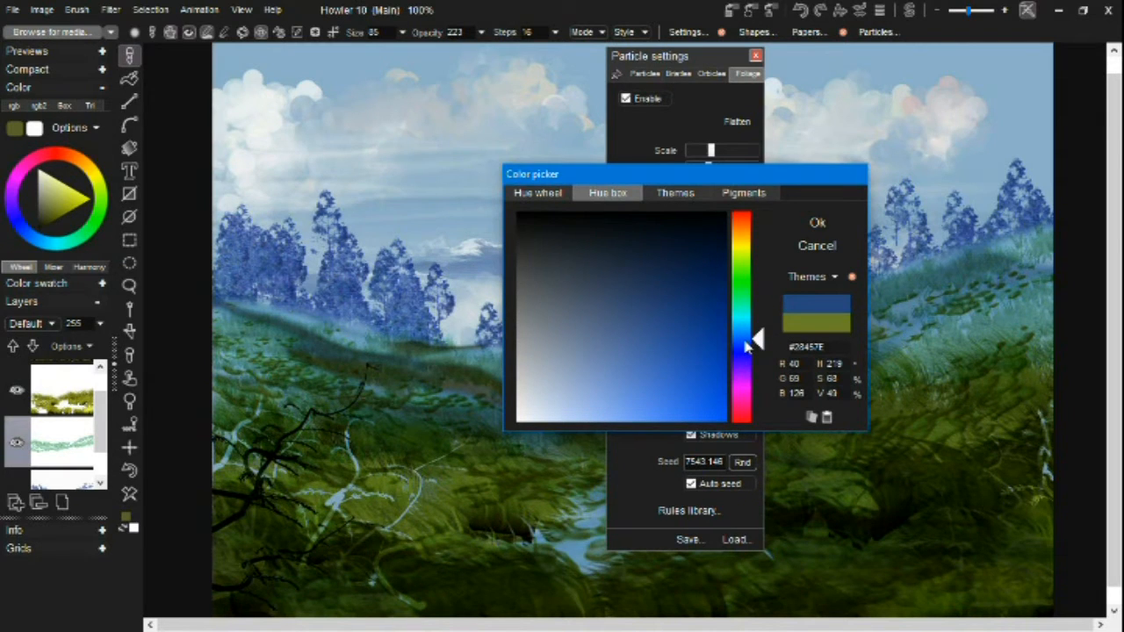
{"action": "left_click_drag", "start_coordinate": [667, 333], "coordinate": [637, 285]}
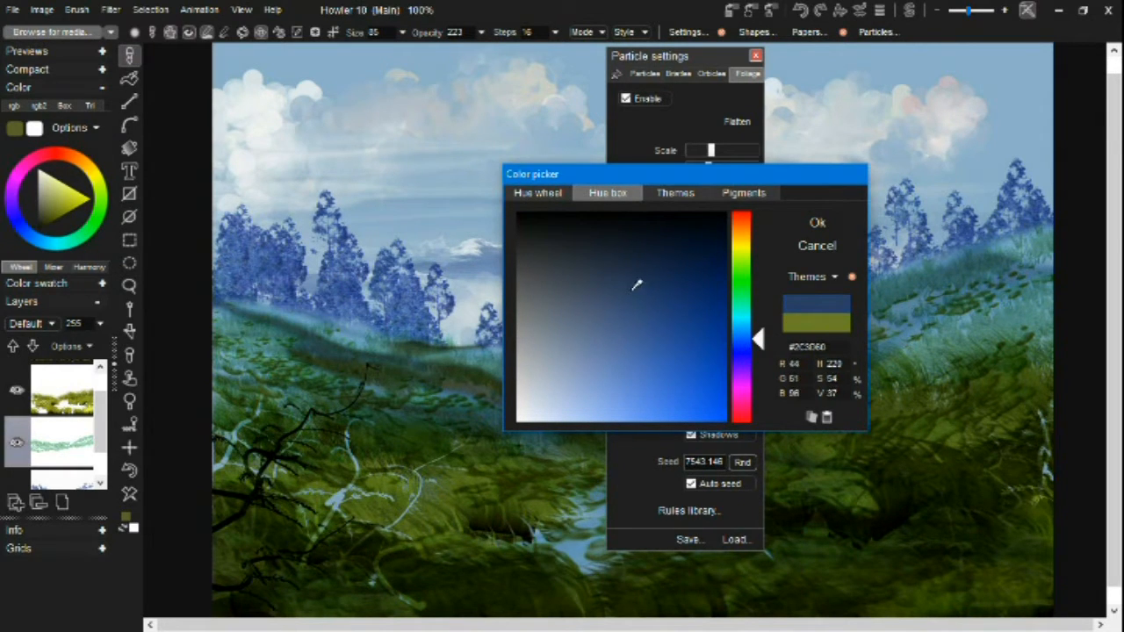
{"action": "left_click", "coordinate": [809, 222]}
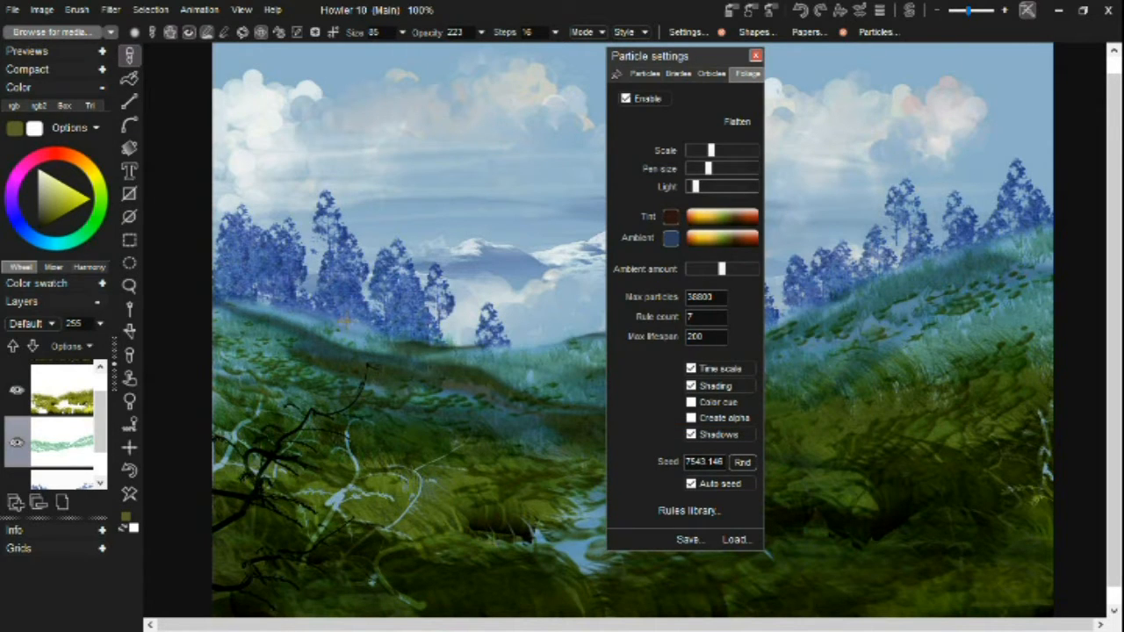
Step: Raise the ambient amount close to maximum while painting two test trees on the left hillside in the grass layer
{"action": "left_click", "coordinate": [394, 333]}
{"action": "left_click_drag", "start_coordinate": [725, 277], "coordinate": [744, 273]}
{"action": "left_click", "coordinate": [342, 351]}
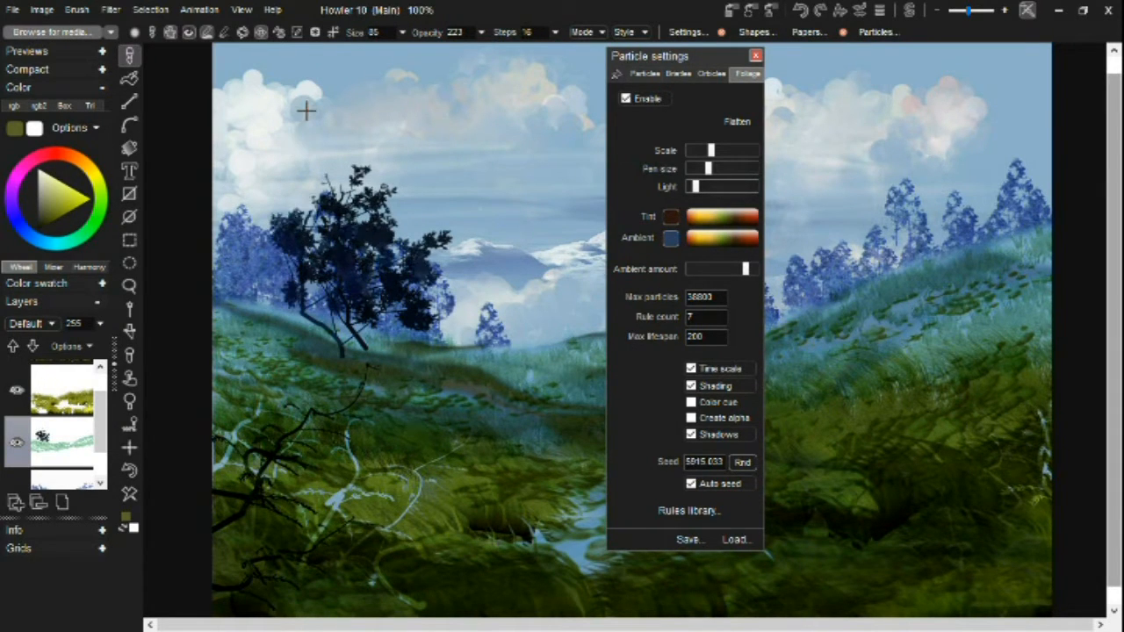
Step: Clear the teal grass layer, and undo both the clearing and the test trees
{"action": "left_click", "coordinate": [129, 493]}
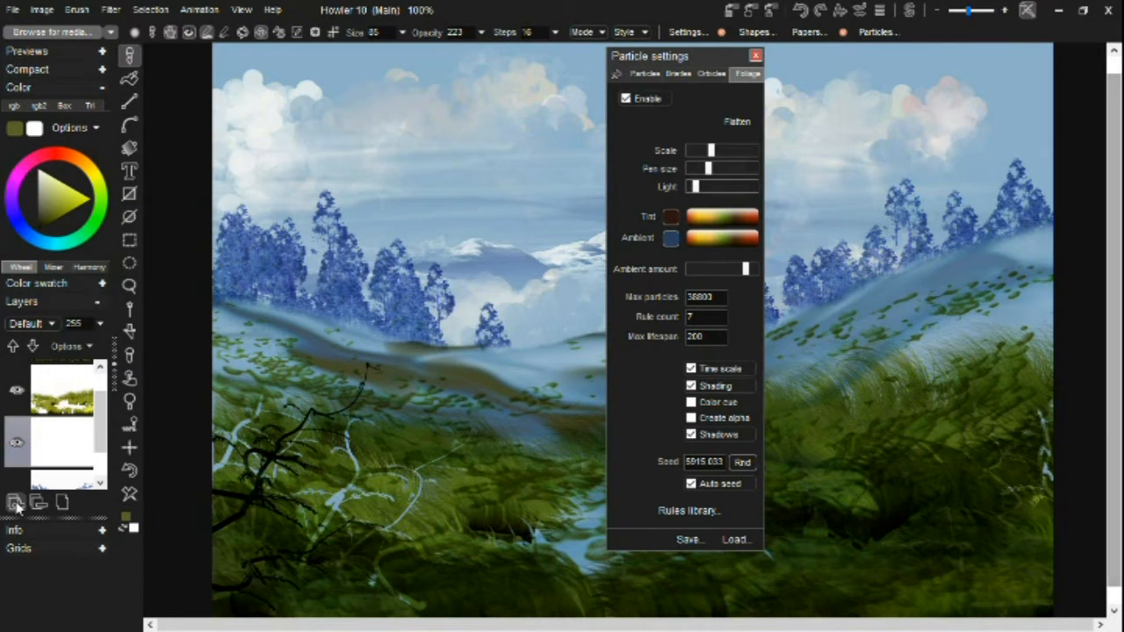
{"action": "left_click", "coordinate": [130, 472]}
{"action": "left_click", "coordinate": [130, 473]}
{"action": "left_click", "coordinate": [129, 472]}
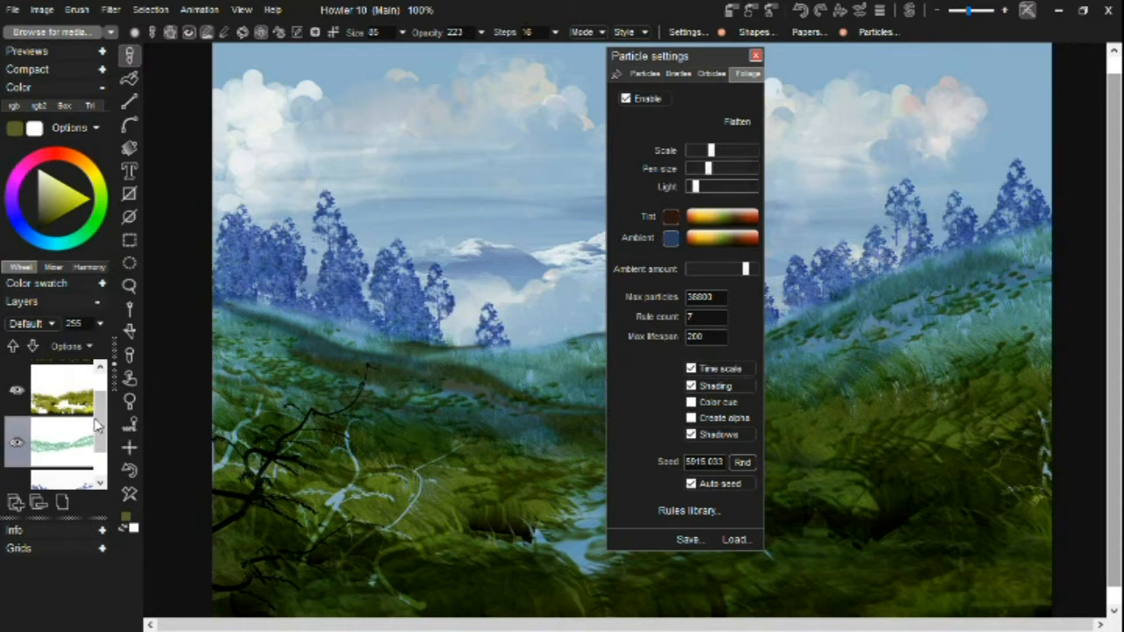
Step: On the empty top layer, paint a dark blue tree at the left edge of the landscape and another on the right hillside
{"action": "scroll", "coordinate": [101, 413], "scroll_direction": "up", "scroll_amount": 2}
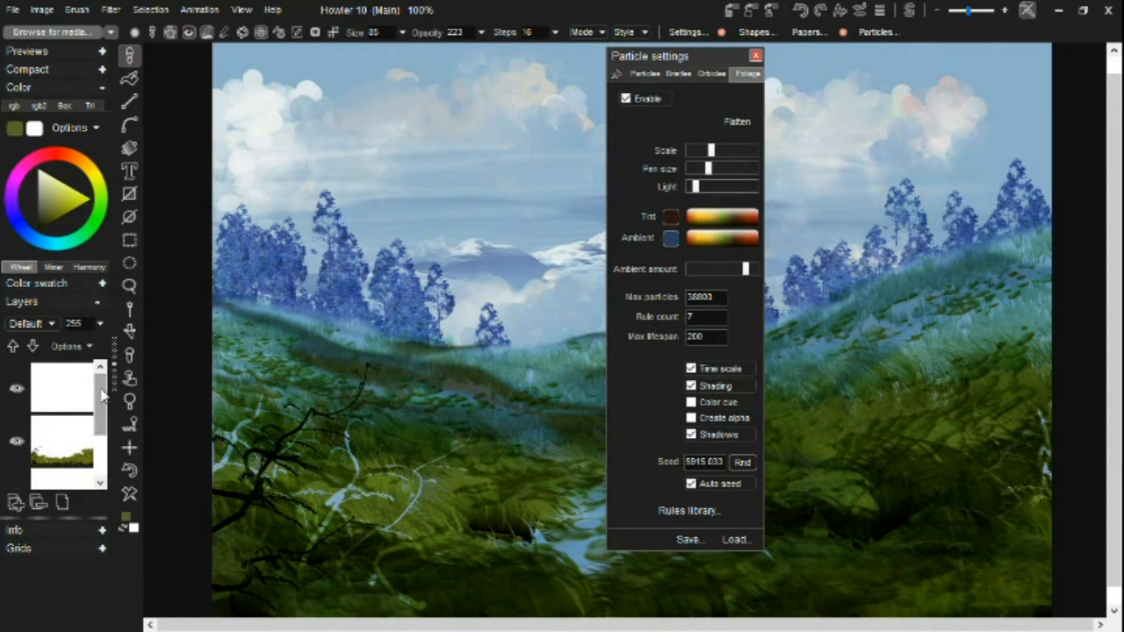
{"action": "left_click", "coordinate": [67, 395]}
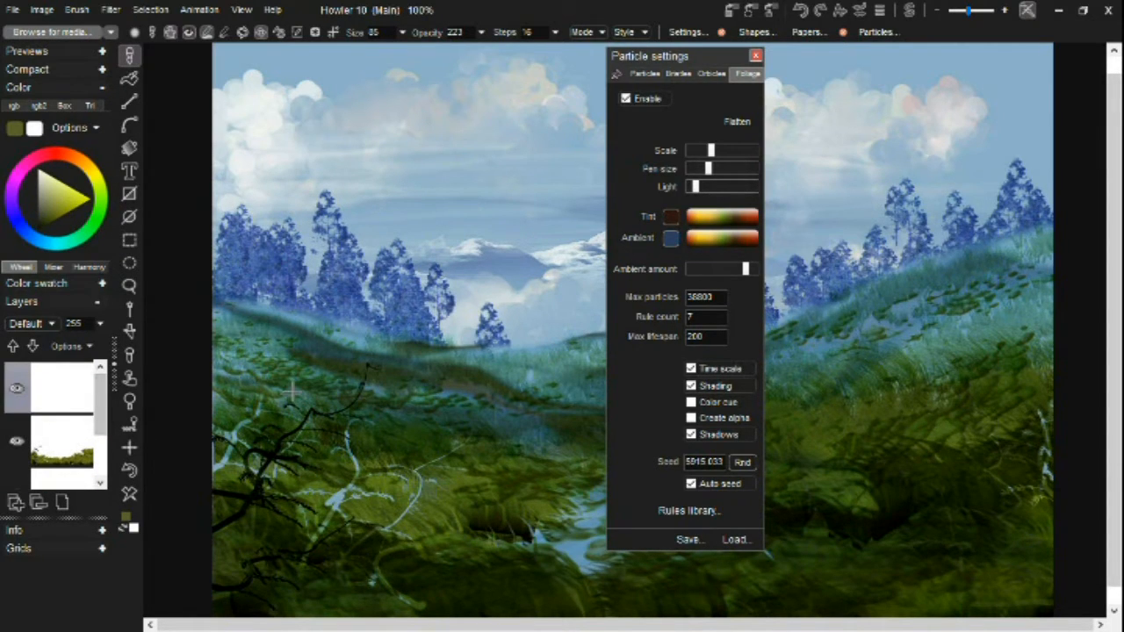
{"action": "left_click", "coordinate": [253, 360]}
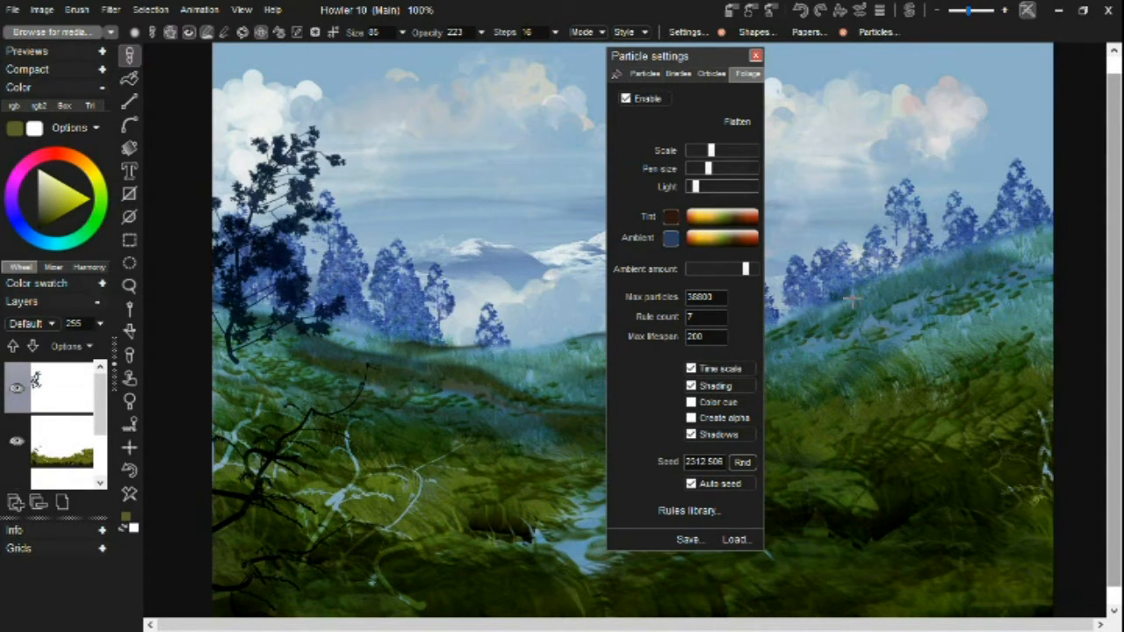
{"action": "left_click", "coordinate": [754, 56]}
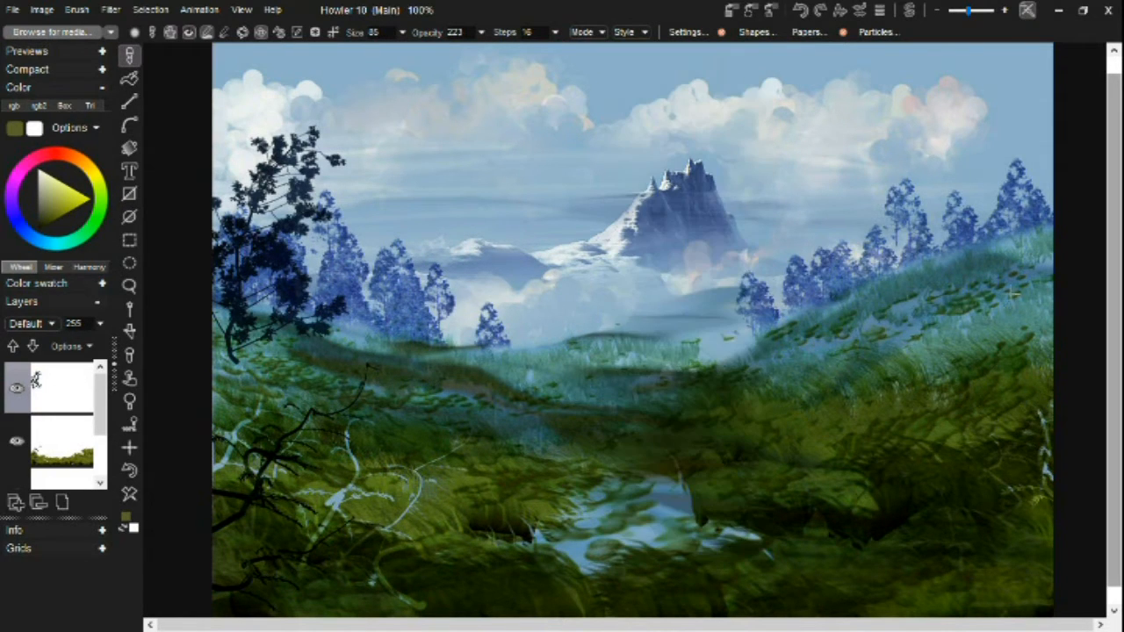
{"action": "mouse_move", "coordinate": [801, 356]}
{"action": "left_mouse_down"}
{"action": "mouse_move", "coordinate": [817, 198]}
{"action": "mouse_move", "coordinate": [825, 238]}
{"action": "mouse_move", "coordinate": [707, 323]}
{"action": "left_mouse_up"}
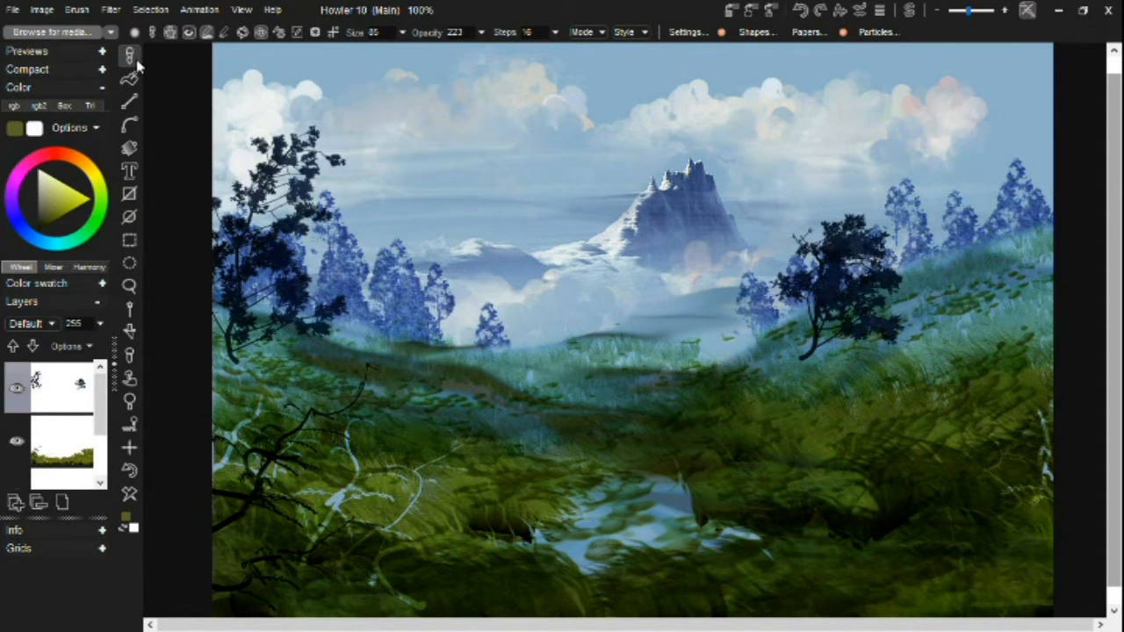
Step: Switch the brush to the Airbrush 75 preset
{"action": "right_click", "coordinate": [132, 60]}
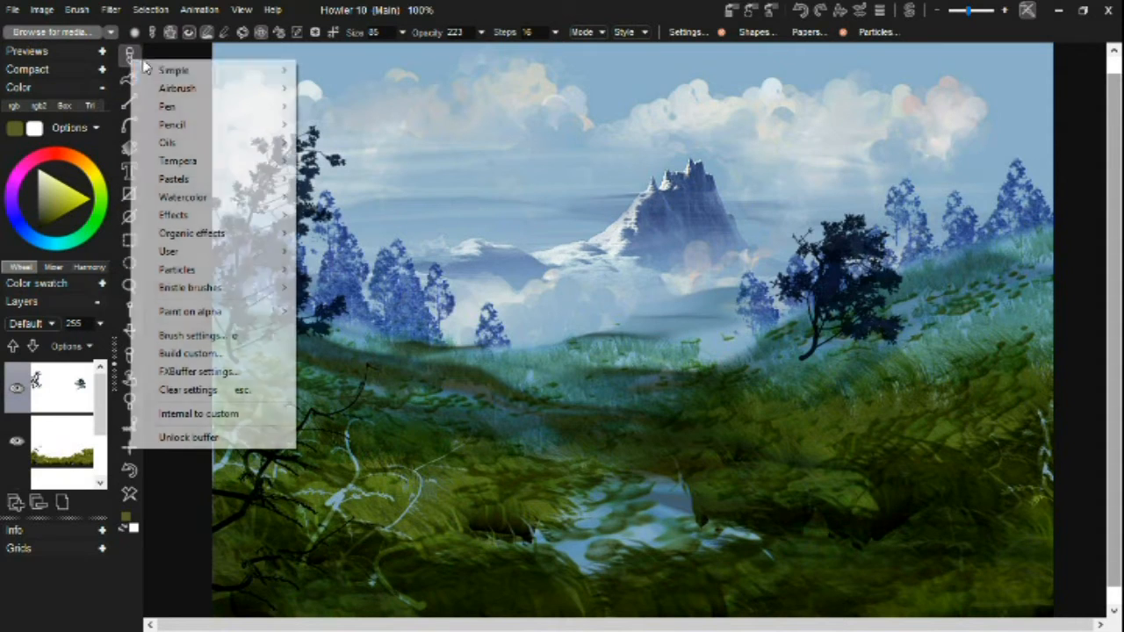
{"action": "mouse_move", "coordinate": [178, 89]}
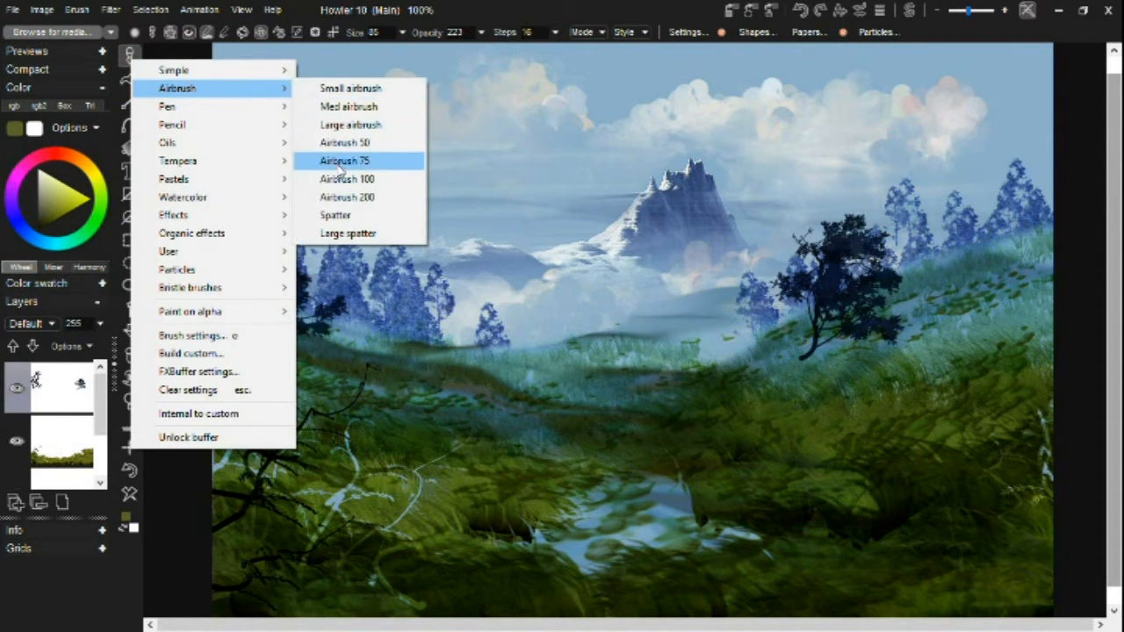
{"action": "left_click", "coordinate": [363, 160]}
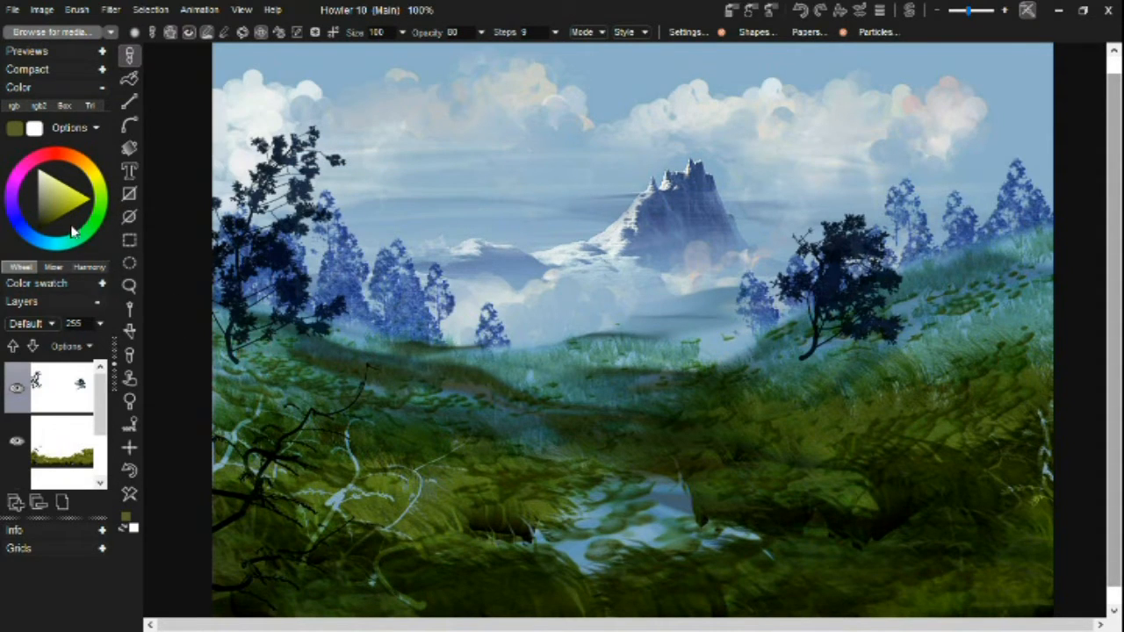
Step: Erase the trunk bases of the two dark blue trees so they blend into the left and right hillsides
{"action": "mouse_move", "coordinate": [235, 360]}
{"action": "left_mouse_down"}
{"action": "mouse_move", "coordinate": [230, 338]}
{"action": "mouse_move", "coordinate": [267, 327]}
{"action": "left_mouse_up"}
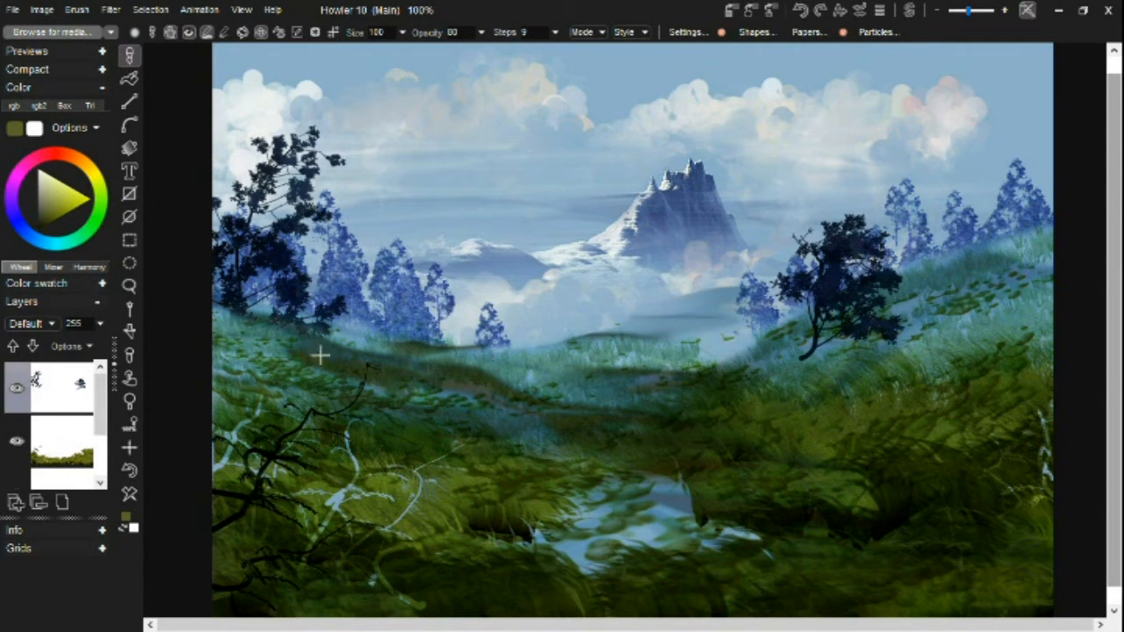
{"action": "mouse_move", "coordinate": [874, 357]}
{"action": "left_mouse_down"}
{"action": "mouse_move", "coordinate": [908, 342]}
{"action": "mouse_move", "coordinate": [929, 324]}
{"action": "left_mouse_up"}
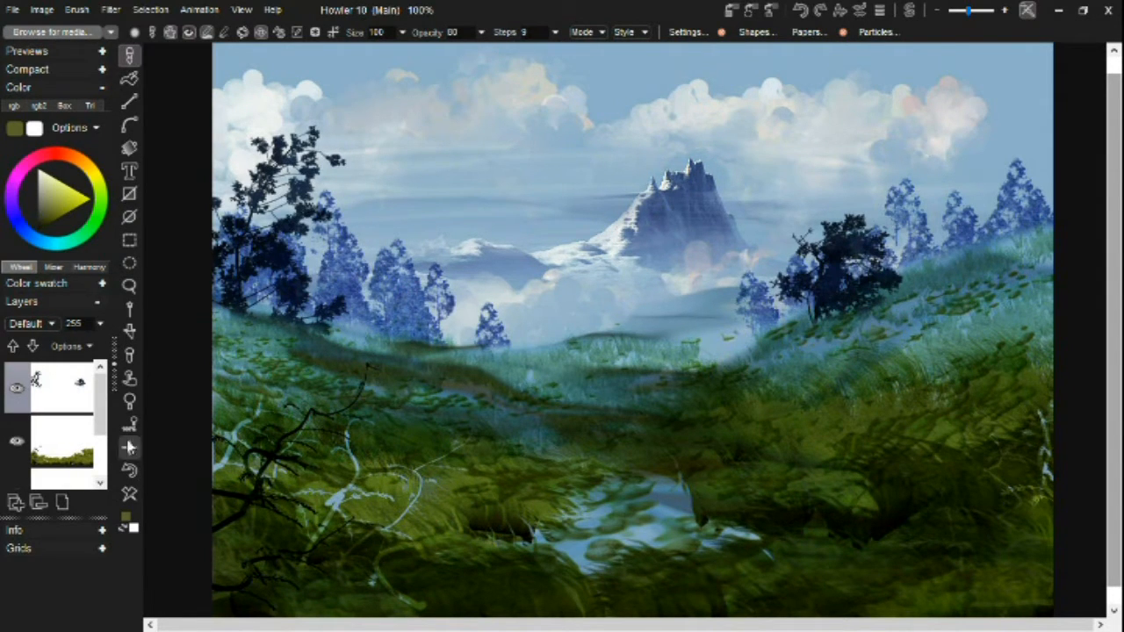
Step: Lower the opacity of the dark blue tree layer to 227
{"action": "left_click", "coordinate": [83, 344]}
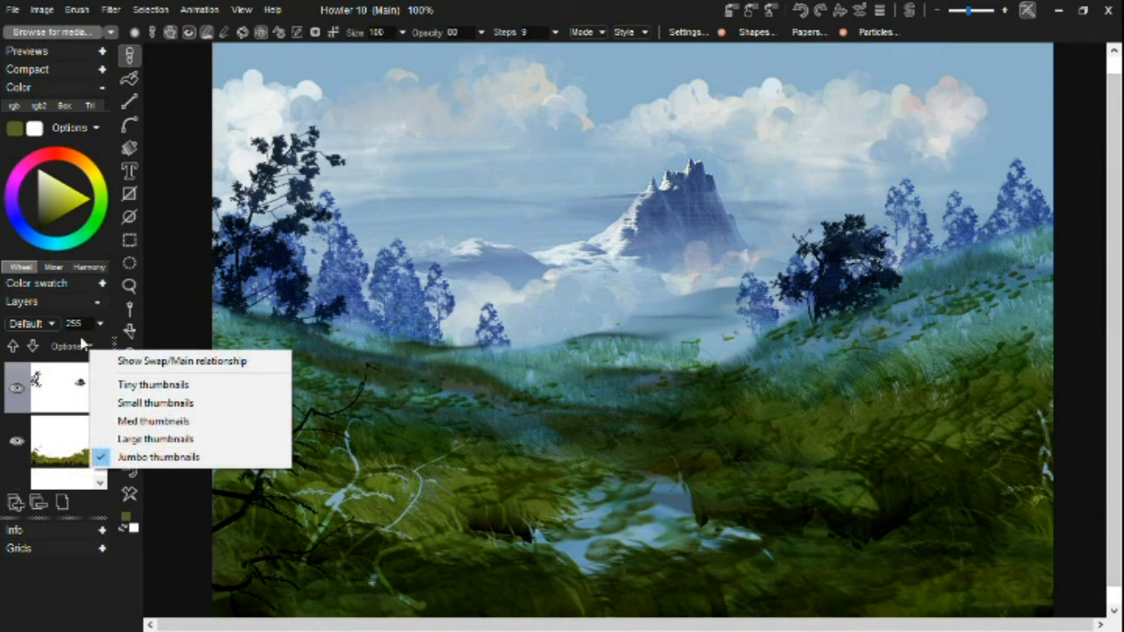
{"action": "left_click", "coordinate": [5, 351]}
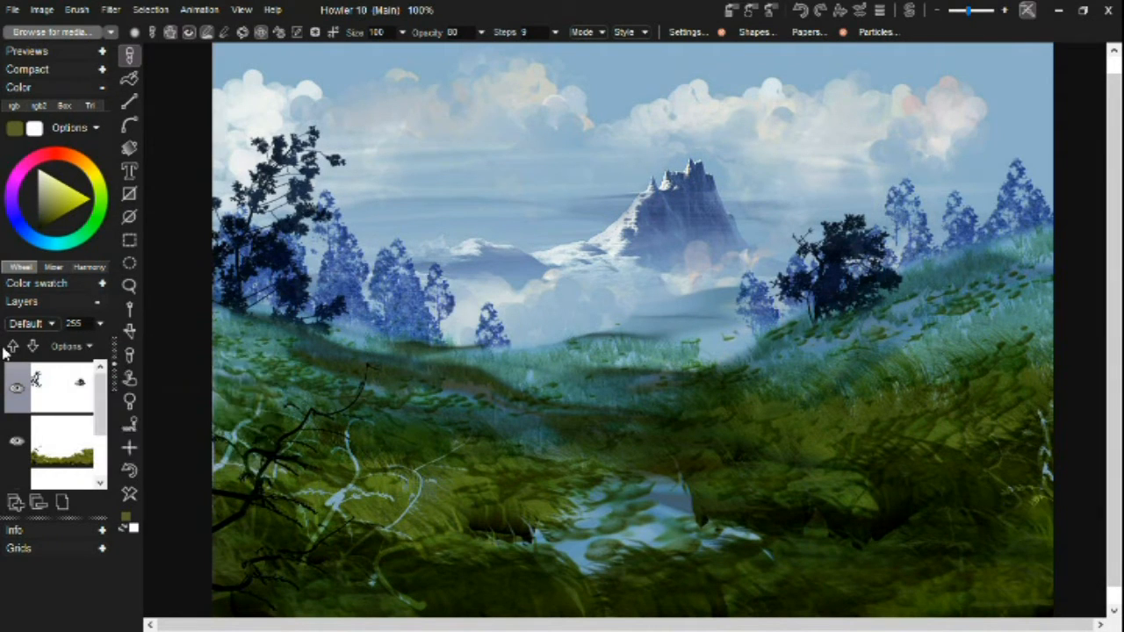
{"action": "left_click", "coordinate": [100, 323]}
{"action": "mouse_move", "coordinate": [95, 344]}
{"action": "left_mouse_down"}
{"action": "mouse_move", "coordinate": [68, 347]}
{"action": "mouse_move", "coordinate": [91, 347]}
{"action": "left_mouse_up"}
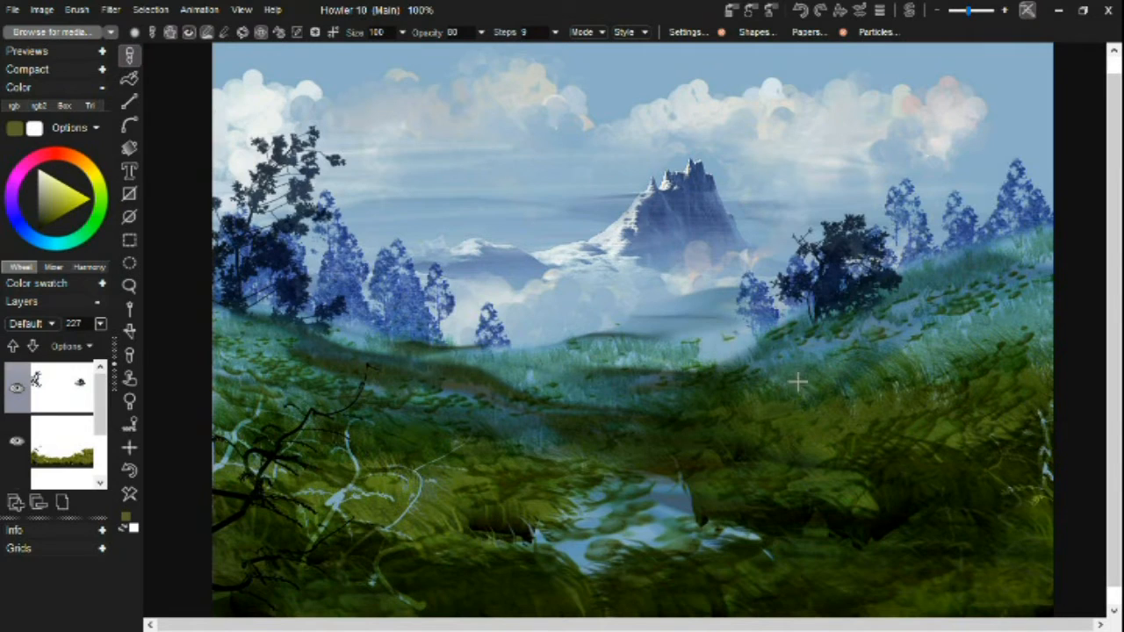
Step: Erase more of the right tree's lower edge along the slope of the hillside
{"action": "mouse_move", "coordinate": [829, 326]}
{"action": "left_mouse_down"}
{"action": "mouse_move", "coordinate": [899, 299]}
{"action": "mouse_move", "coordinate": [799, 338]}
{"action": "left_mouse_up"}
{"action": "left_click_drag", "start_coordinate": [867, 312], "coordinate": [927, 273]}
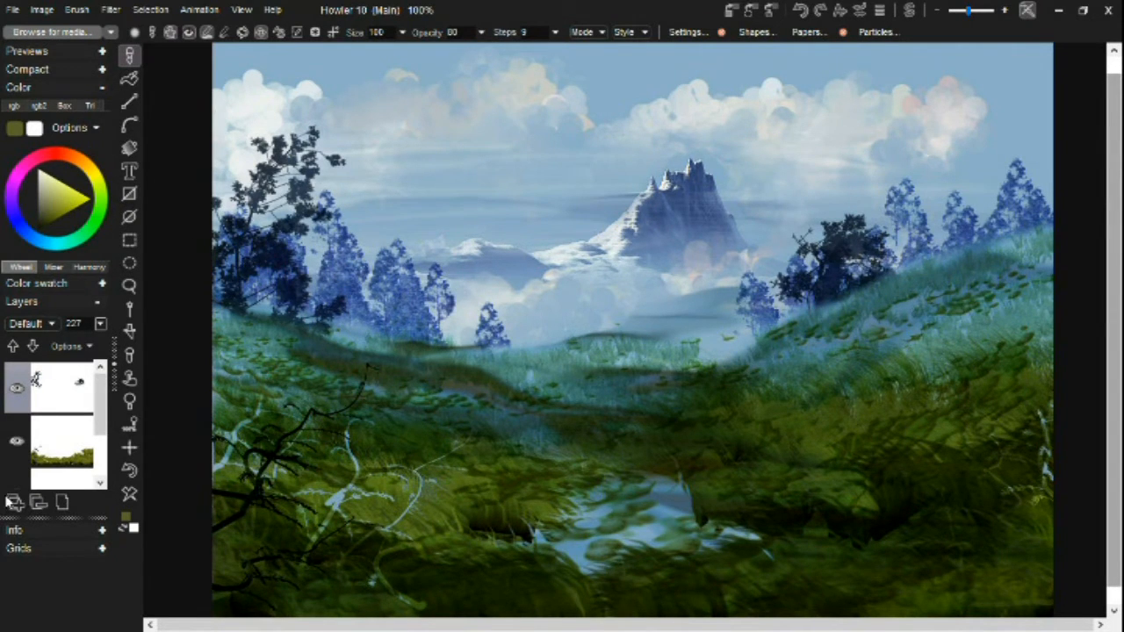
Step: Add a new layer on top and load a leafy tree preset for the foliage particles
{"action": "left_click", "coordinate": [15, 504]}
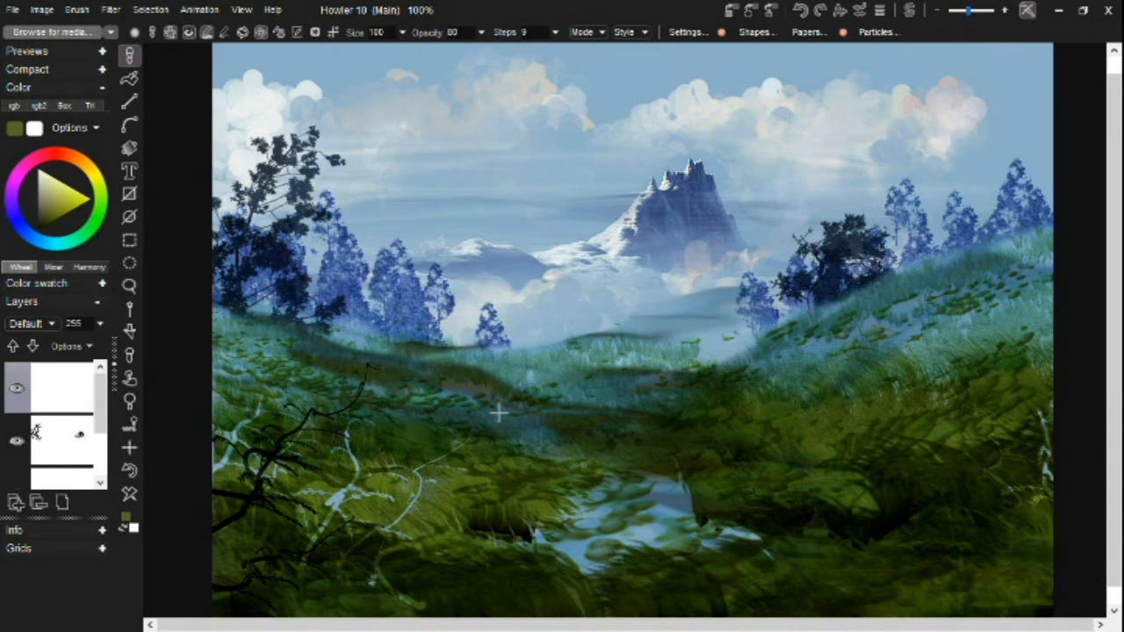
{"action": "left_click", "coordinate": [874, 33]}
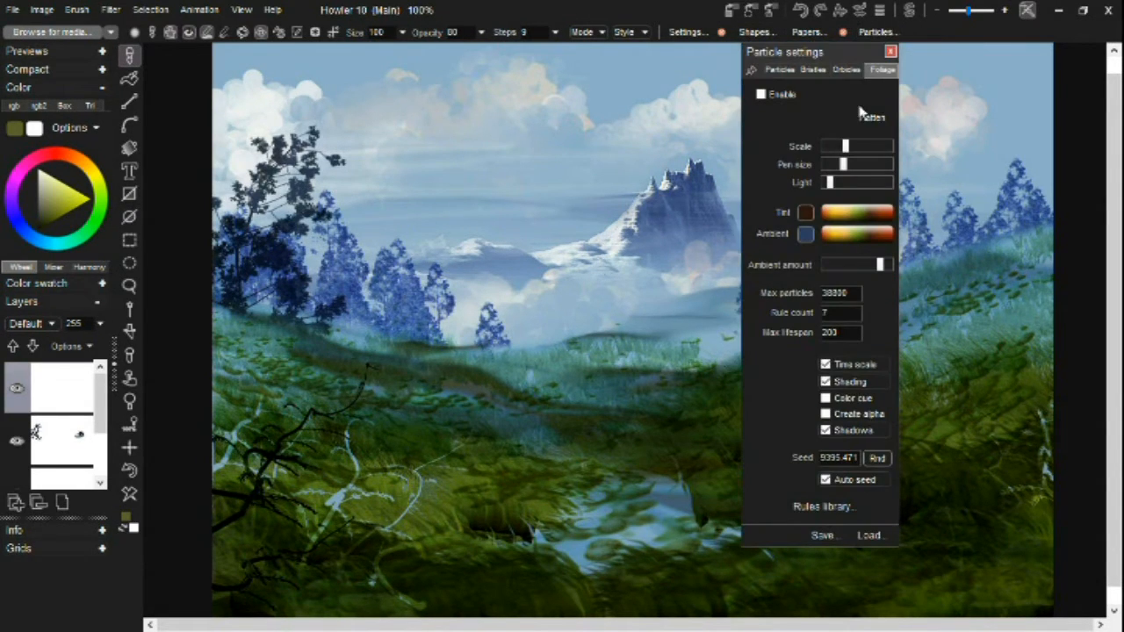
{"action": "left_click", "coordinate": [868, 535]}
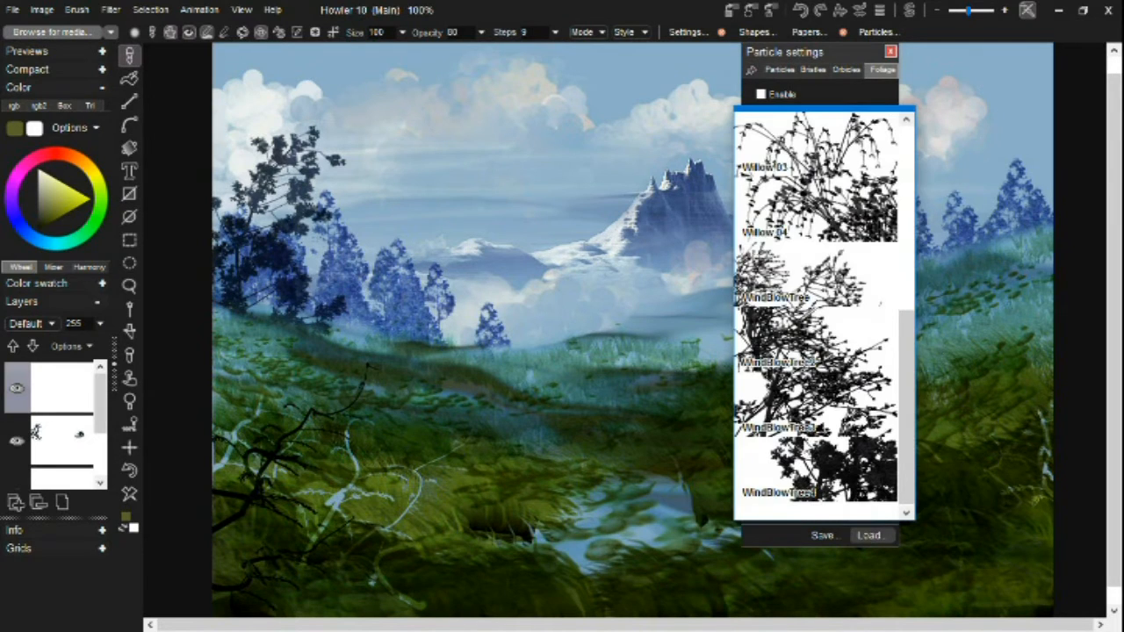
{"action": "left_click", "coordinate": [907, 203]}
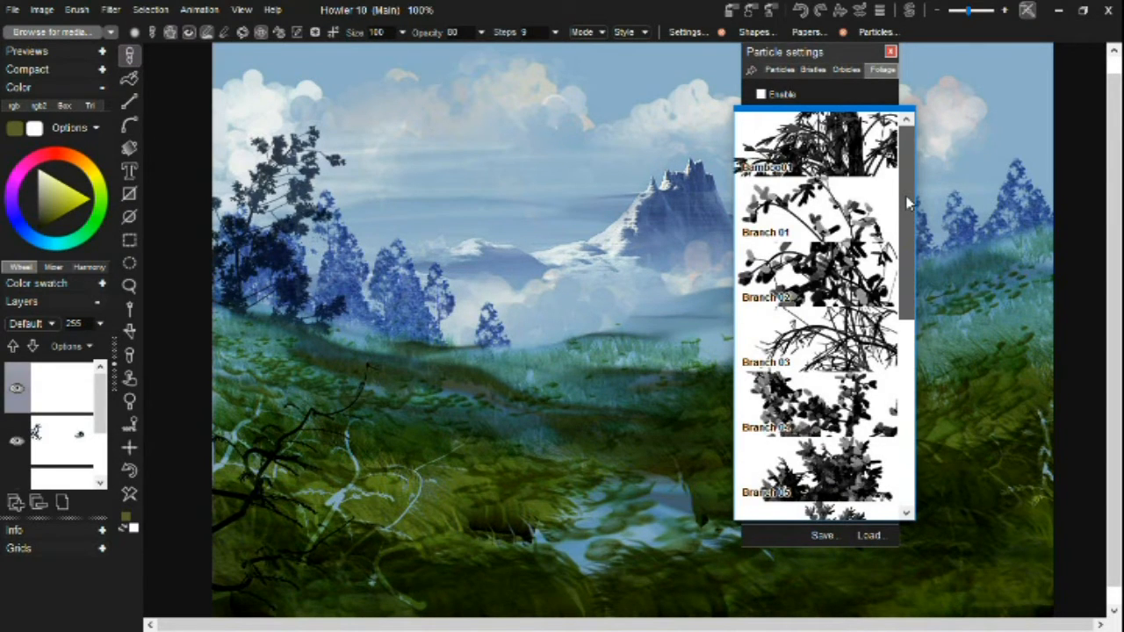
{"action": "left_click_drag", "start_coordinate": [910, 211], "coordinate": [909, 226]}
{"action": "scroll", "coordinate": [908, 220], "scroll_direction": "up", "scroll_amount": 1}
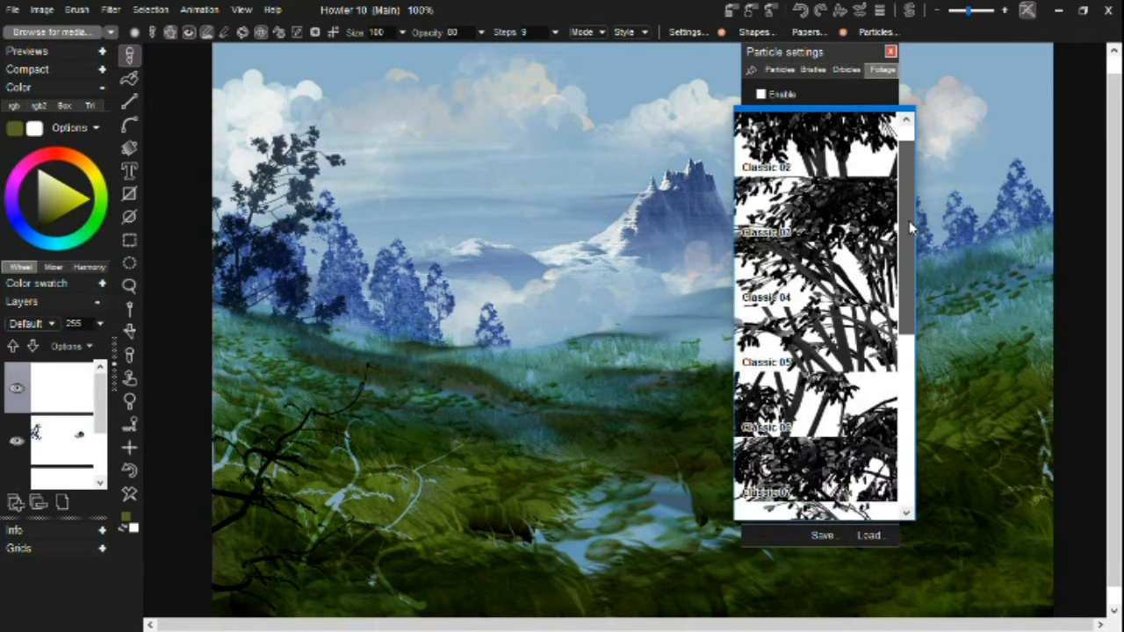
{"action": "mouse_move", "coordinate": [909, 225]}
{"action": "left_mouse_down"}
{"action": "mouse_move", "coordinate": [913, 236]}
{"action": "mouse_move", "coordinate": [918, 226]}
{"action": "left_mouse_up"}
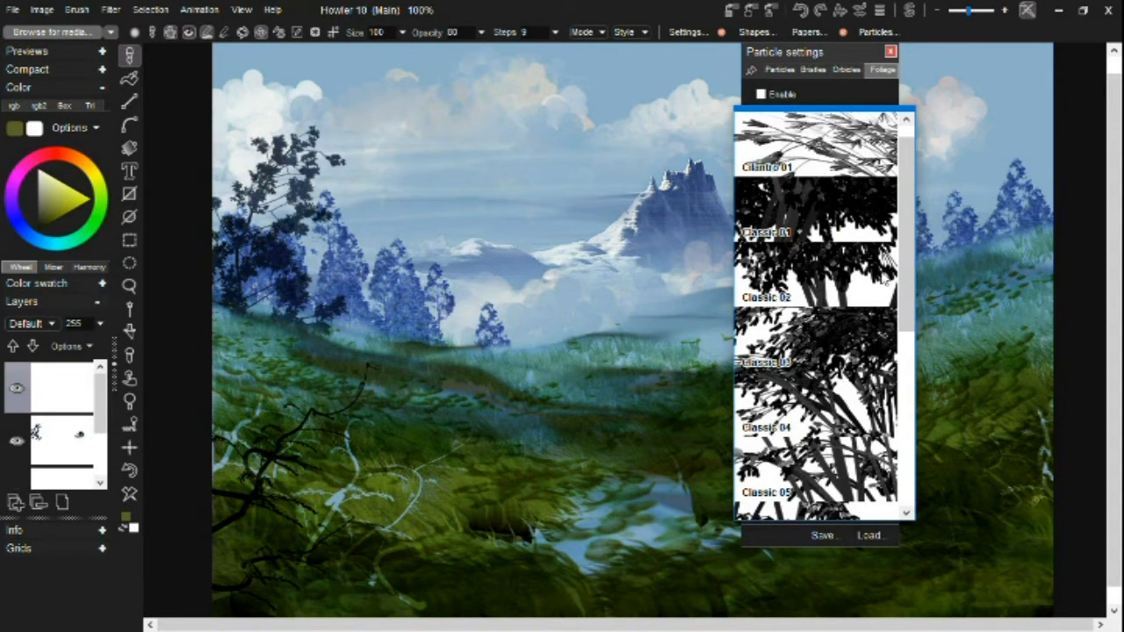
{"action": "scroll", "coordinate": [876, 290], "scroll_direction": "down", "scroll_amount": 3}
{"action": "left_click", "coordinate": [832, 334]}
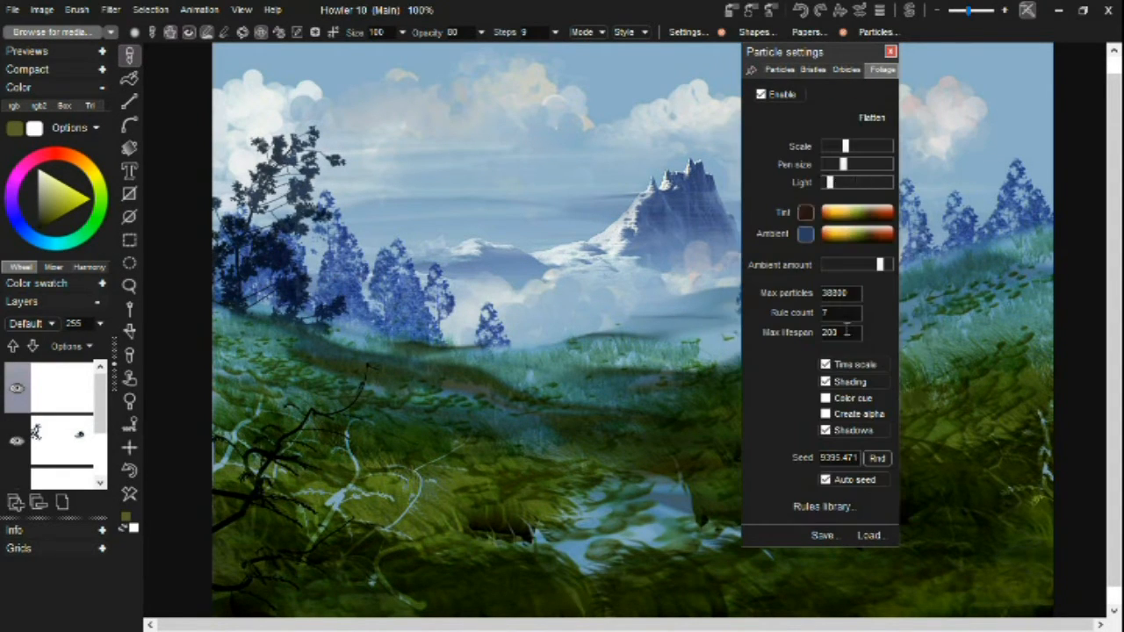
Step: Lower the foliage's ambient amount to about a fifth, and set an orange tint and a dark green ambient color
{"action": "left_click_drag", "start_coordinate": [850, 60], "coordinate": [562, 46]}
{"action": "left_click_drag", "start_coordinate": [575, 255], "coordinate": [551, 253]}
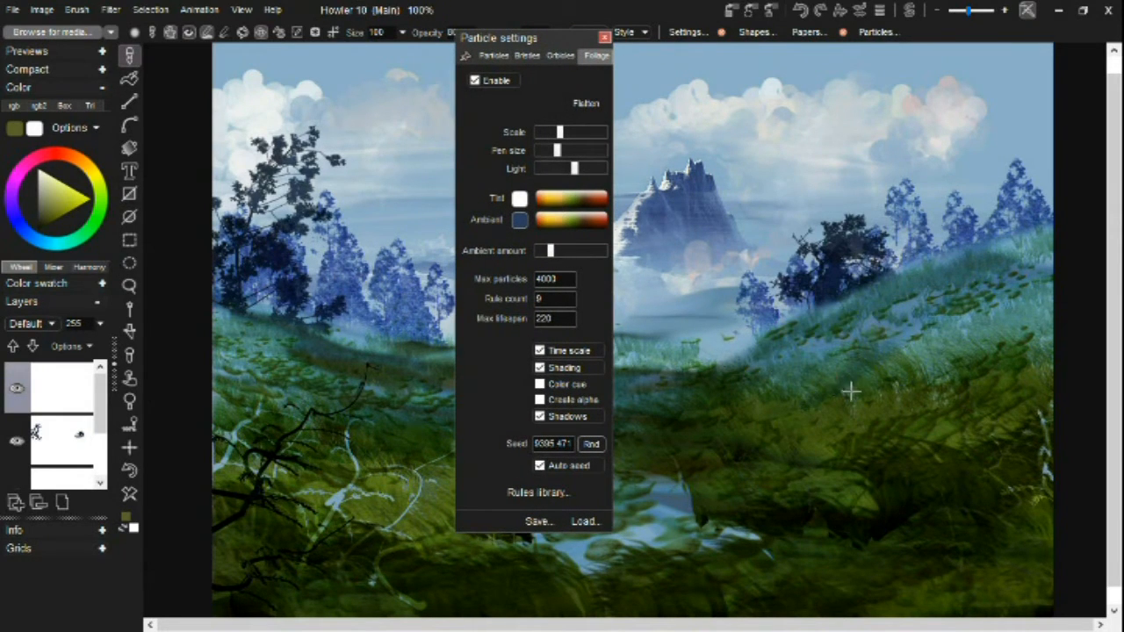
{"action": "left_click", "coordinate": [554, 195]}
{"action": "left_click", "coordinate": [547, 220]}
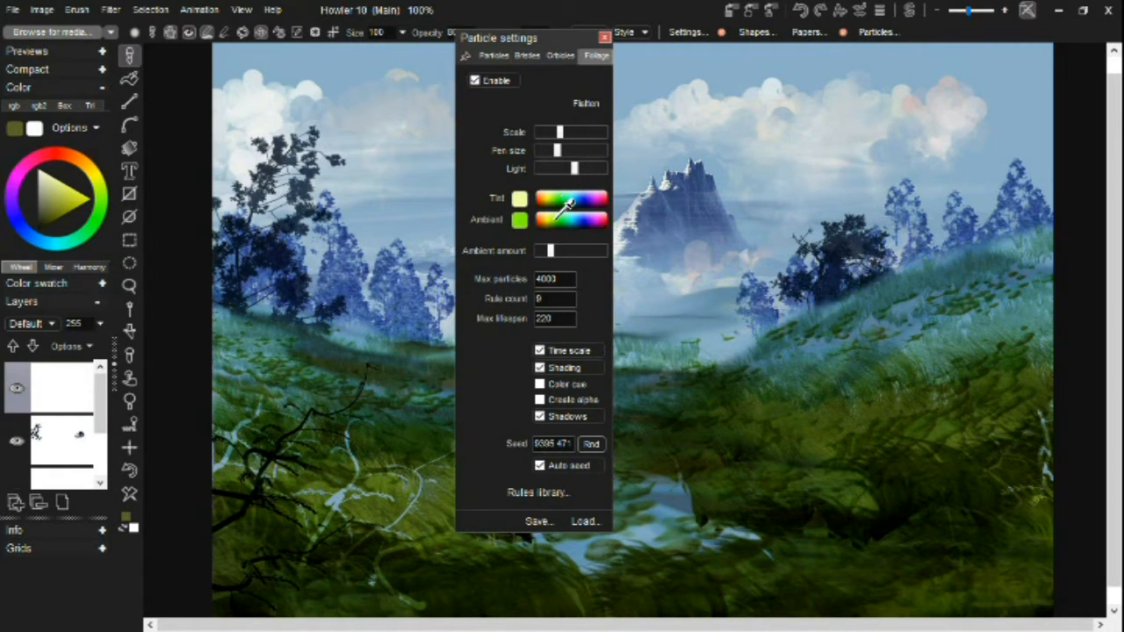
{"action": "left_click", "coordinate": [561, 198]}
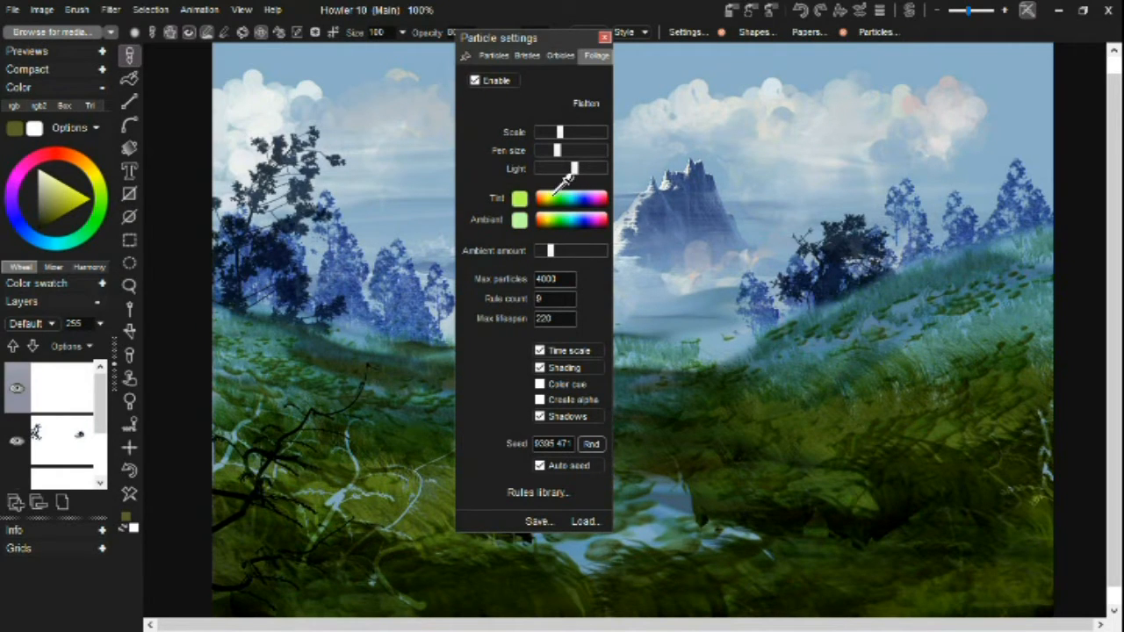
{"action": "left_click_drag", "start_coordinate": [554, 195], "coordinate": [542, 195]}
{"action": "left_click", "coordinate": [580, 217]}
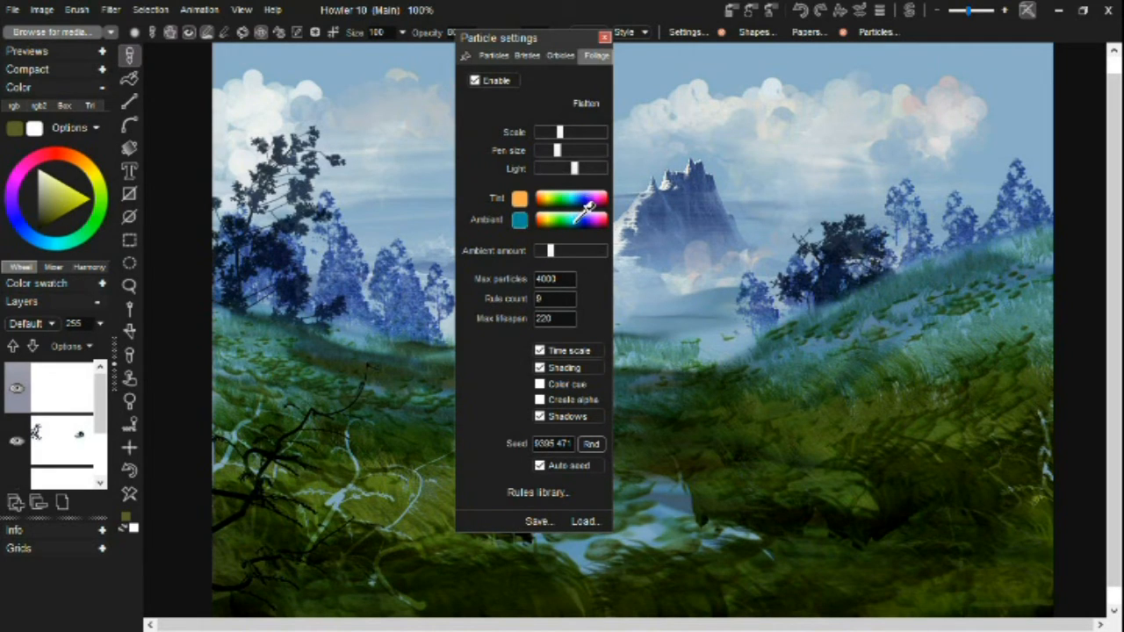
{"action": "left_click", "coordinate": [569, 226]}
{"action": "left_click", "coordinate": [604, 37]}
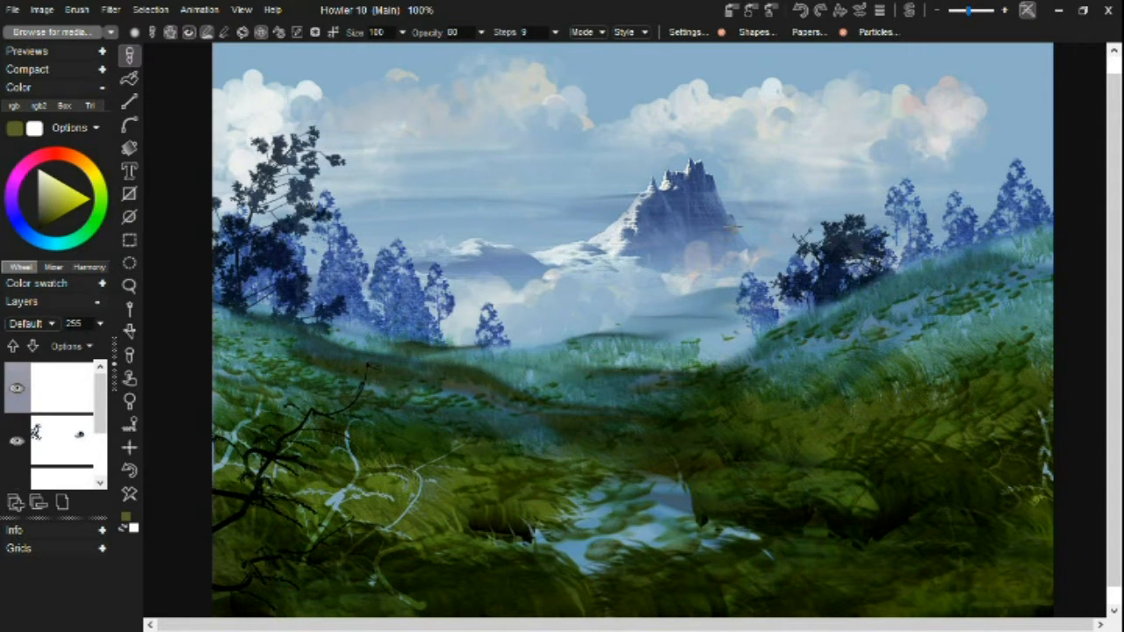
Step: Paint a test leafy tree on the right hillside and undo it
{"action": "mouse_move", "coordinate": [940, 397]}
{"action": "left_mouse_down"}
{"action": "mouse_move", "coordinate": [934, 250]}
{"action": "mouse_move", "coordinate": [896, 134]}
{"action": "mouse_move", "coordinate": [868, 86]}
{"action": "mouse_move", "coordinate": [780, 42]}
{"action": "left_mouse_up"}
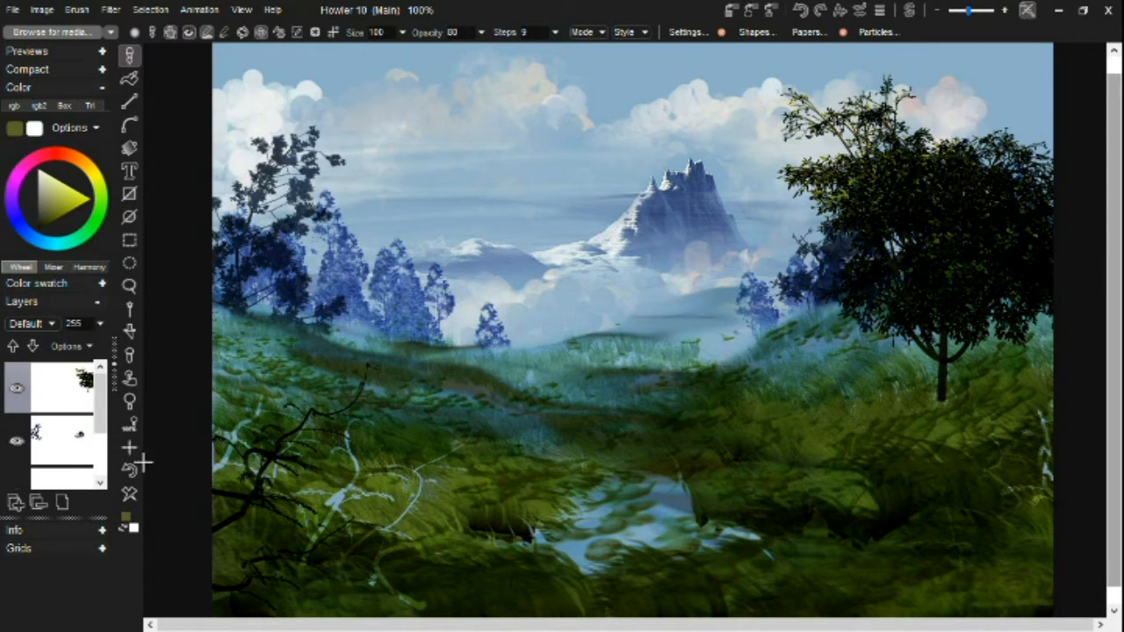
{"action": "key", "text": "ctrl+z"}
Step: Raise the foliage scale to about two thirds, and paint and clear a larger test tree on the right hillside
{"action": "left_click", "coordinate": [874, 32]}
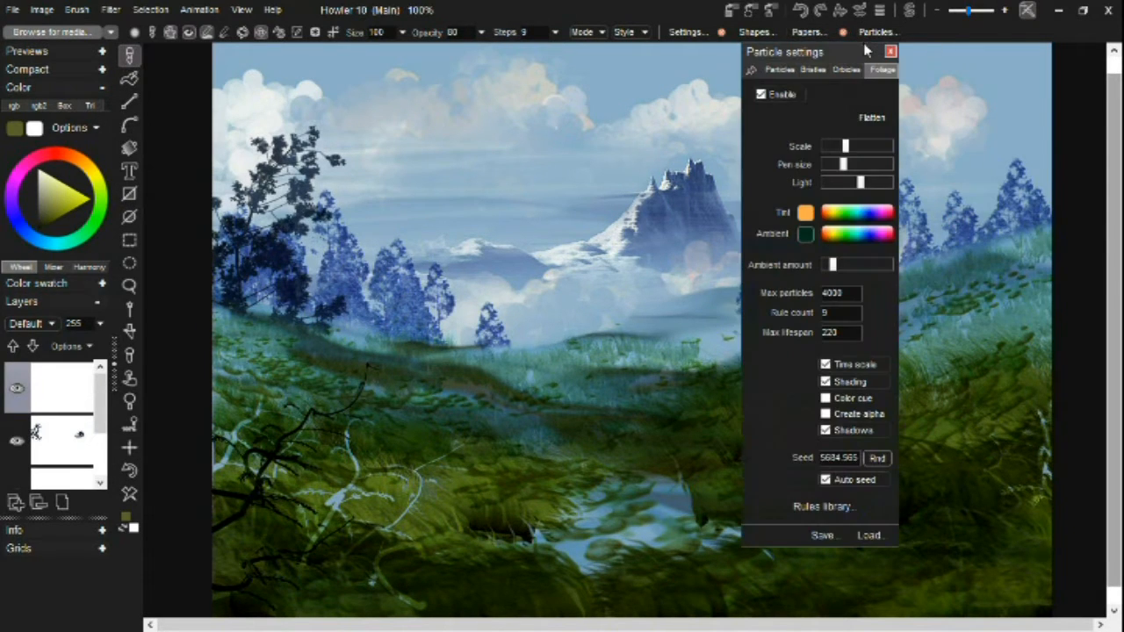
{"action": "left_click_drag", "start_coordinate": [843, 146], "coordinate": [871, 151]}
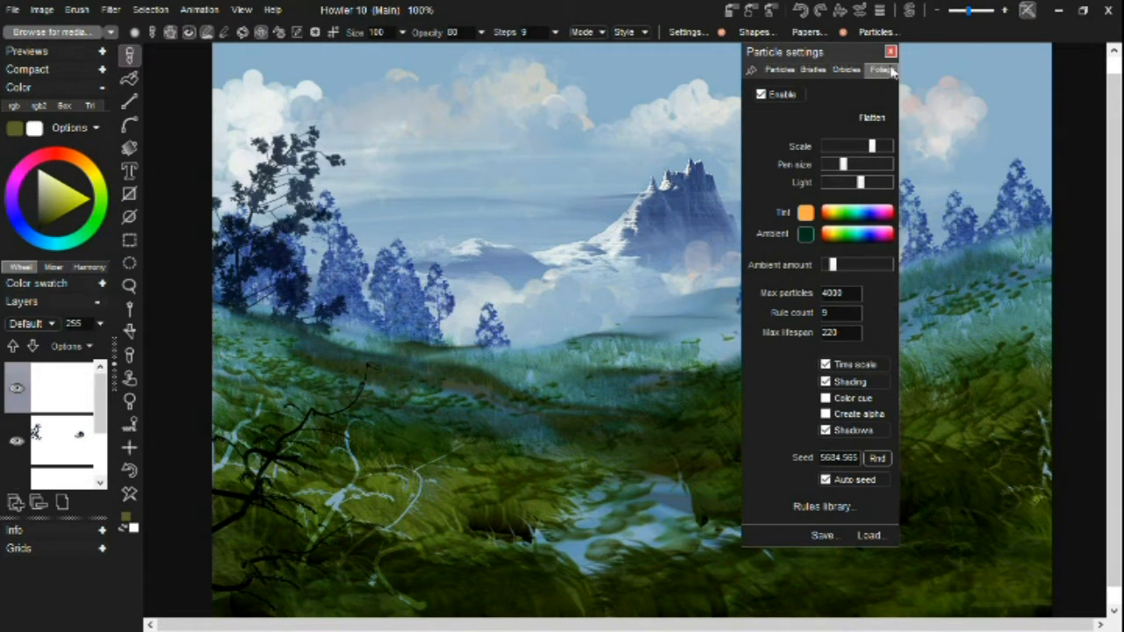
{"action": "left_click", "coordinate": [890, 51]}
{"action": "left_click", "coordinate": [883, 417]}
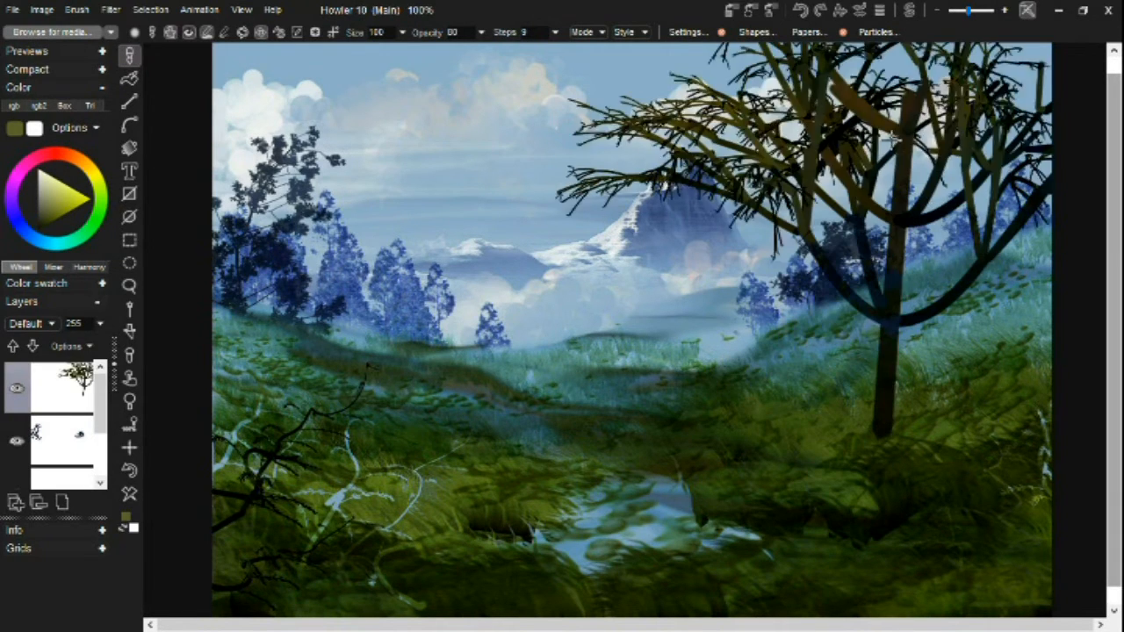
{"action": "left_click", "coordinate": [126, 493]}
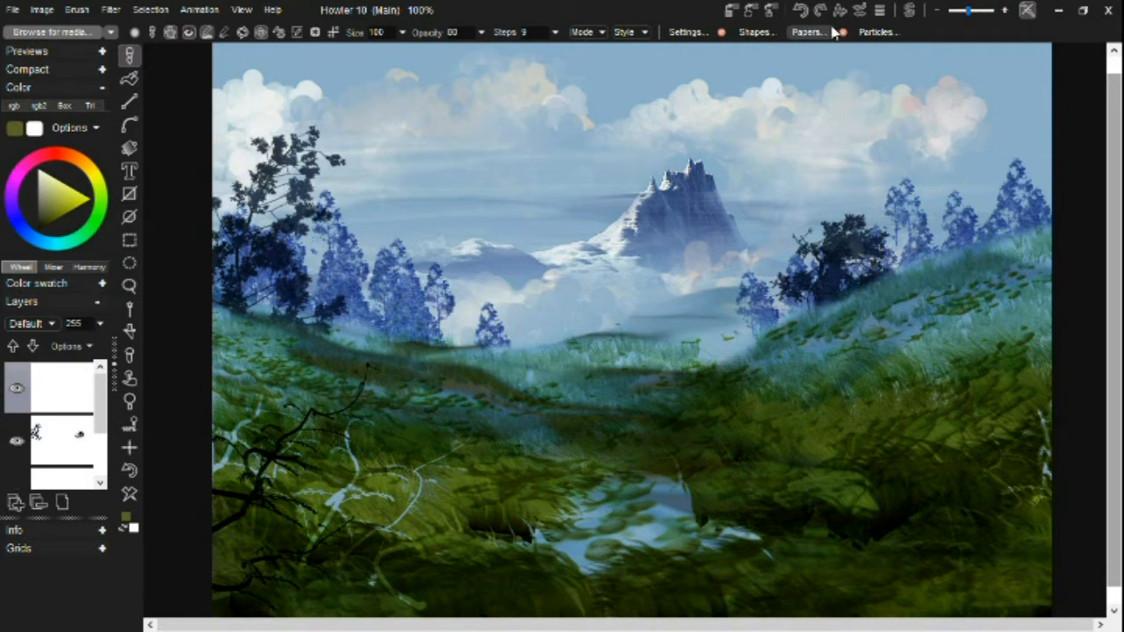
Step: Reduce the foliage scale slightly and the pen size to about a fifth, and paint and undo another test tree
{"action": "left_click", "coordinate": [869, 31]}
{"action": "left_click_drag", "start_coordinate": [832, 52], "coordinate": [421, 55]}
{"action": "left_click_drag", "start_coordinate": [459, 148], "coordinate": [425, 172]}
{"action": "left_click", "coordinate": [920, 425]}
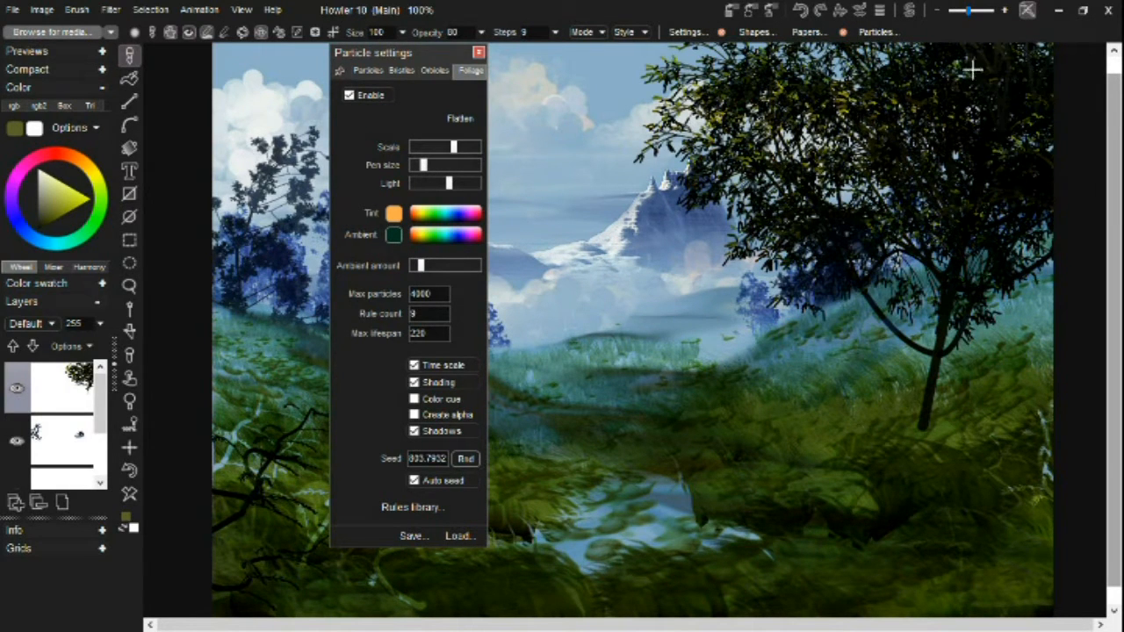
{"action": "key", "text": "ctrl+z"}
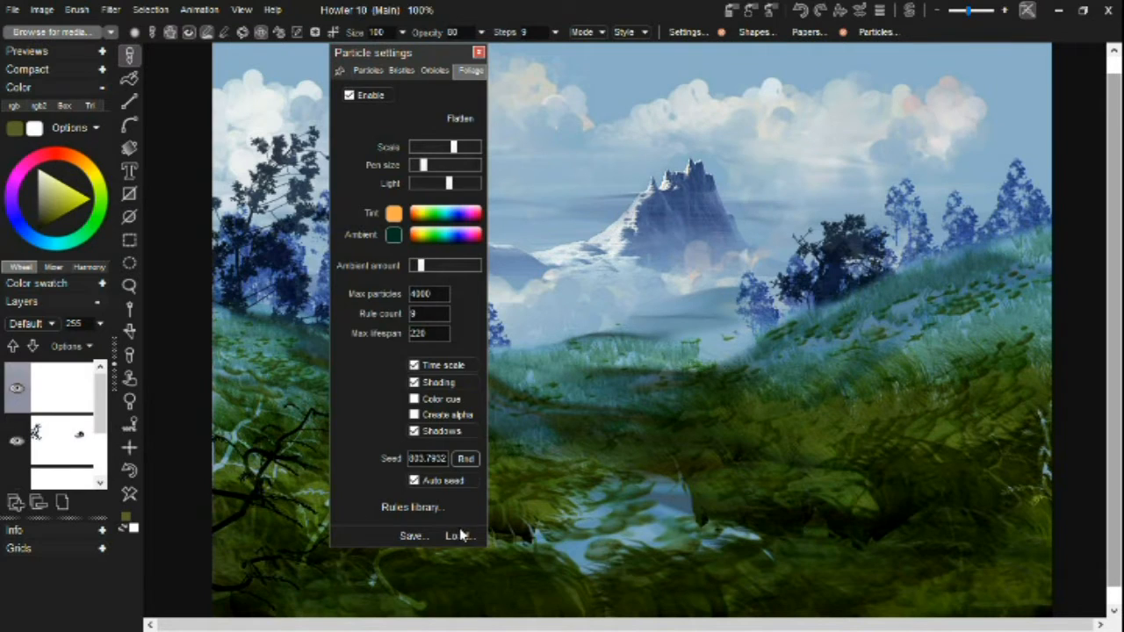
Step: Load a thin-branched shrub preset for the foliage particles
{"action": "left_click", "coordinate": [457, 536]}
{"action": "left_click_drag", "start_coordinate": [495, 263], "coordinate": [503, 283]}
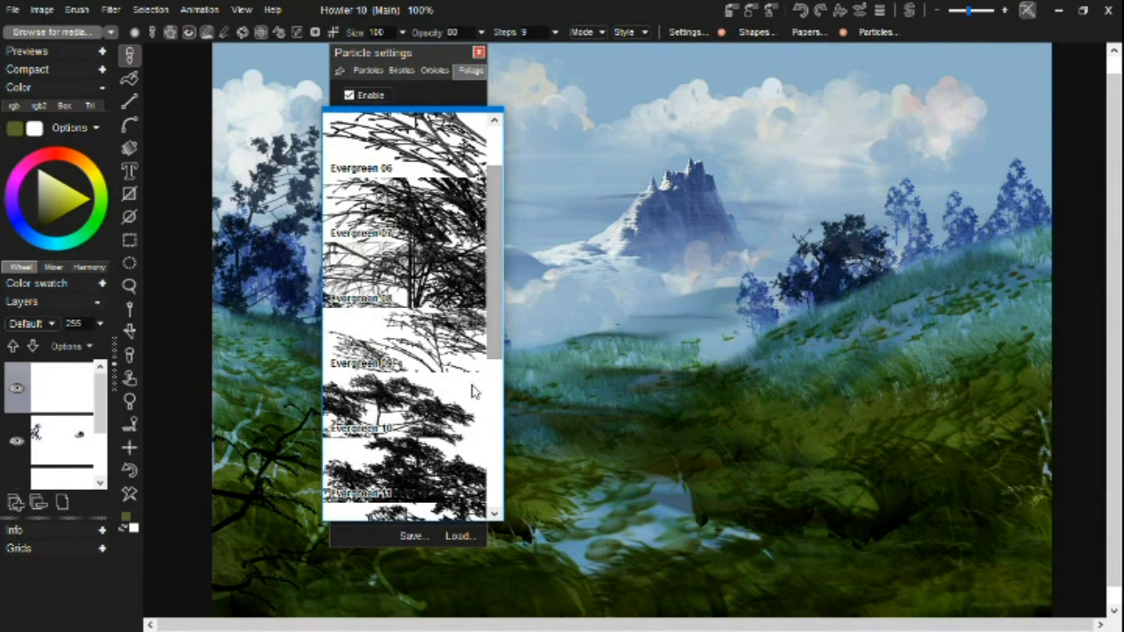
{"action": "left_click_drag", "start_coordinate": [507, 319], "coordinate": [503, 376]}
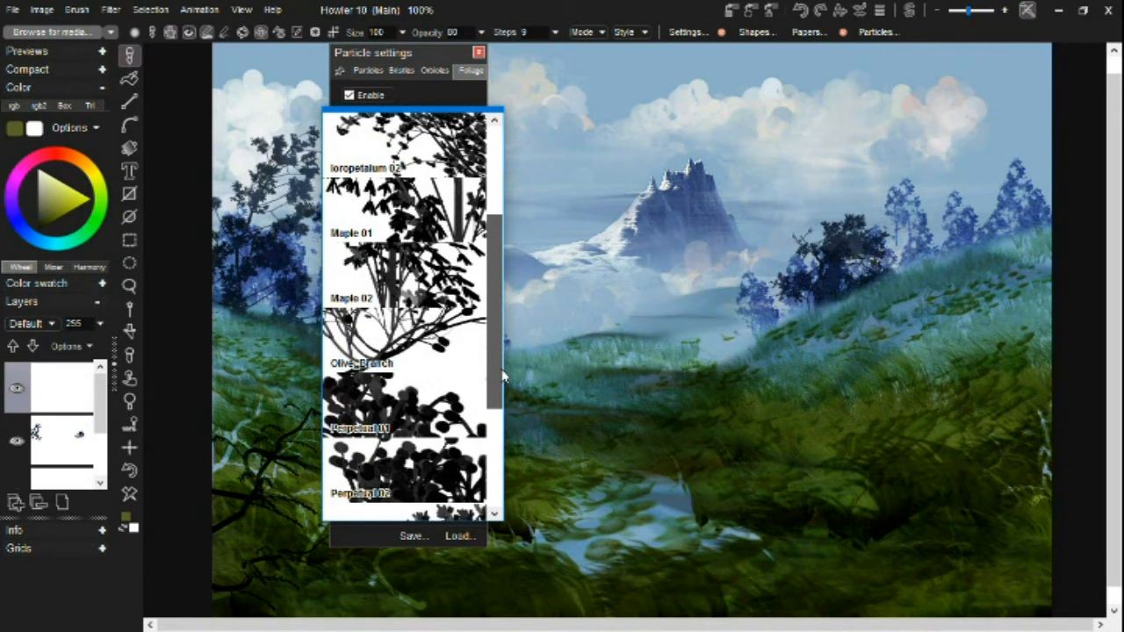
{"action": "left_click_drag", "start_coordinate": [503, 375], "coordinate": [505, 397]}
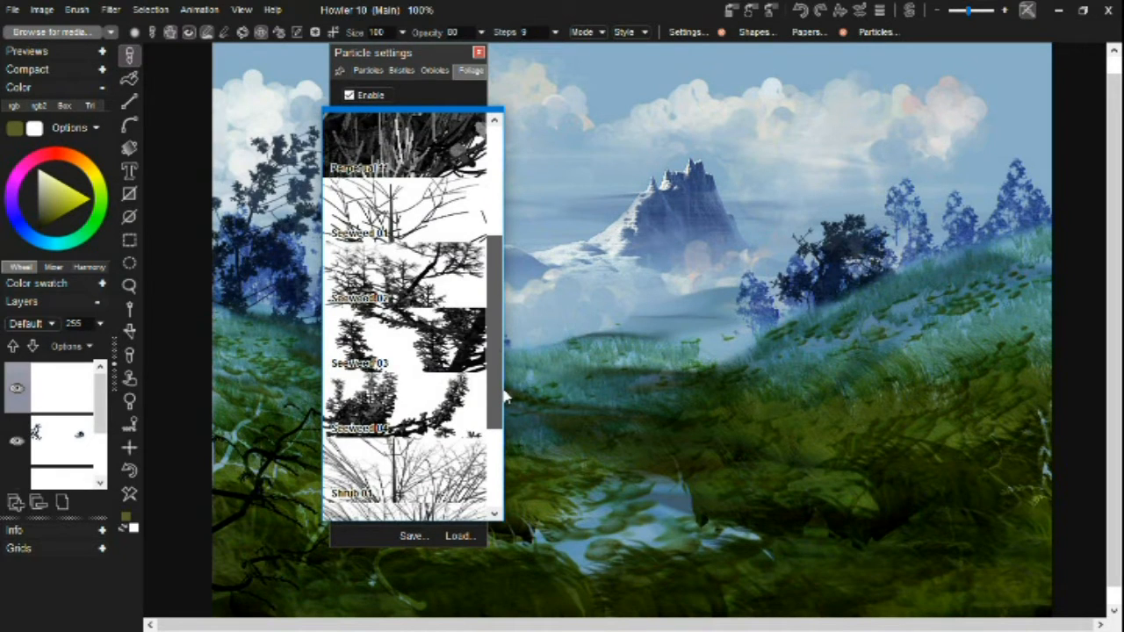
{"action": "left_click_drag", "start_coordinate": [505, 396], "coordinate": [505, 400]}
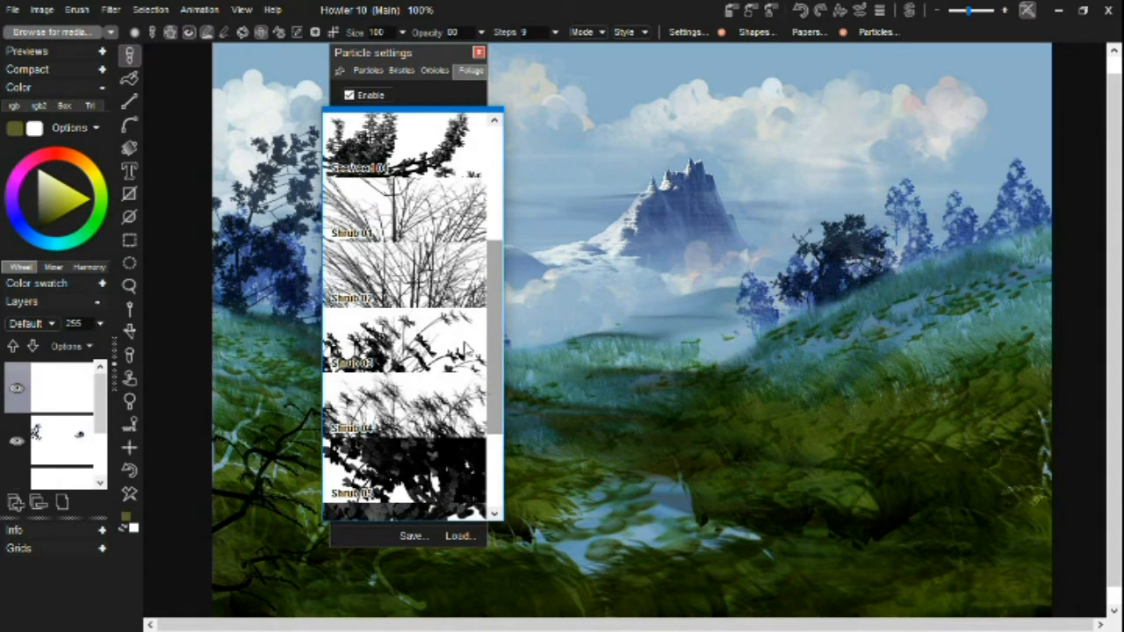
Step: Paint one large thin-branched shrub on the right hillside and another at the left edge of the landscape
{"action": "left_click", "coordinate": [956, 348]}
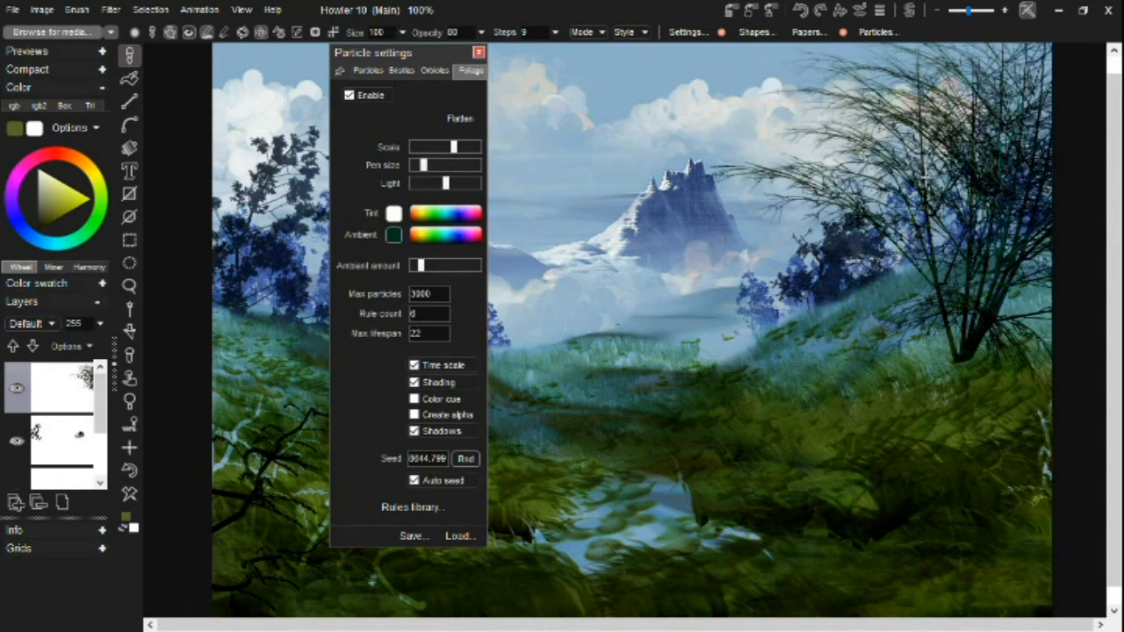
{"action": "left_click_drag", "start_coordinate": [432, 57], "coordinate": [884, 189]}
{"action": "left_click", "coordinate": [149, 379]}
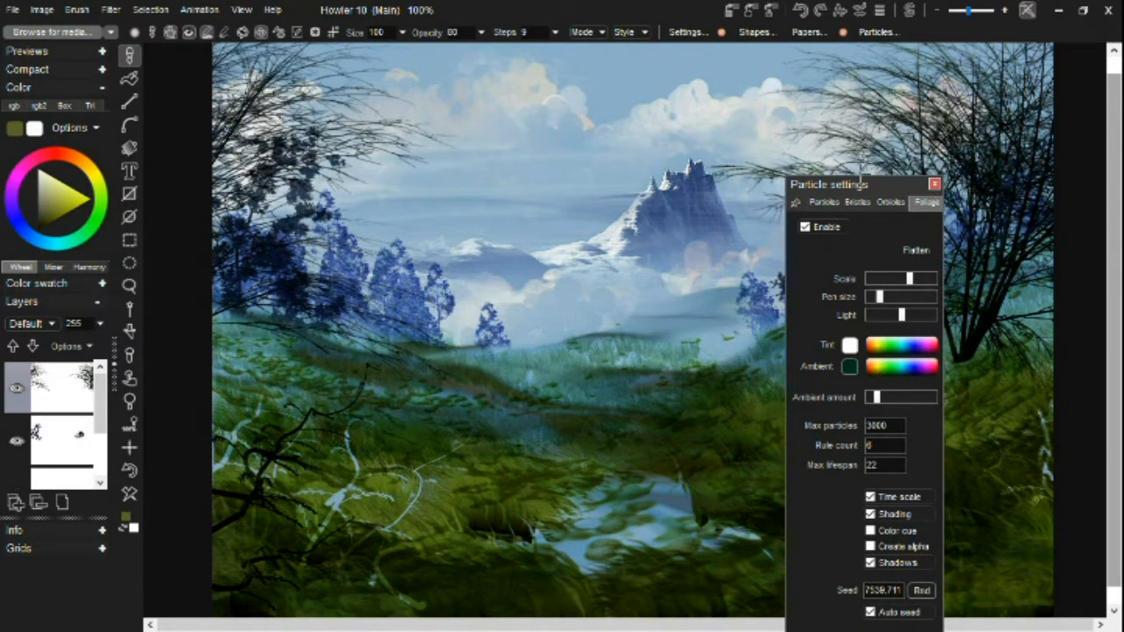
Step: Load the third WindBlowTree preset for the foliage particles
{"action": "left_click_drag", "start_coordinate": [860, 194], "coordinate": [495, 71]}
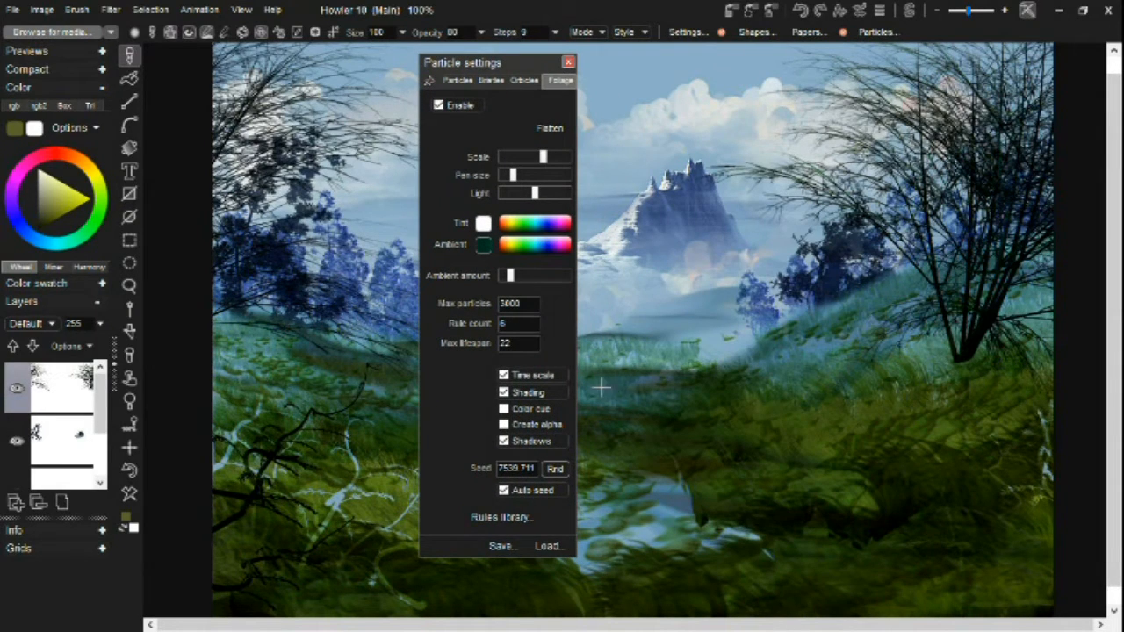
{"action": "left_click", "coordinate": [562, 546]}
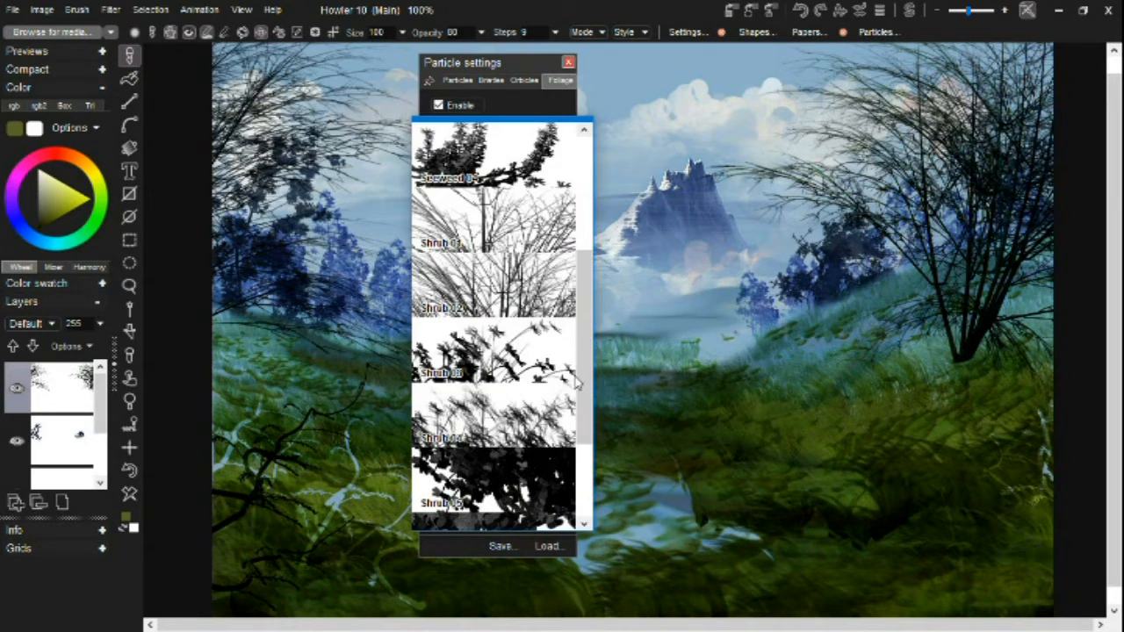
{"action": "left_click_drag", "start_coordinate": [585, 381], "coordinate": [587, 407]}
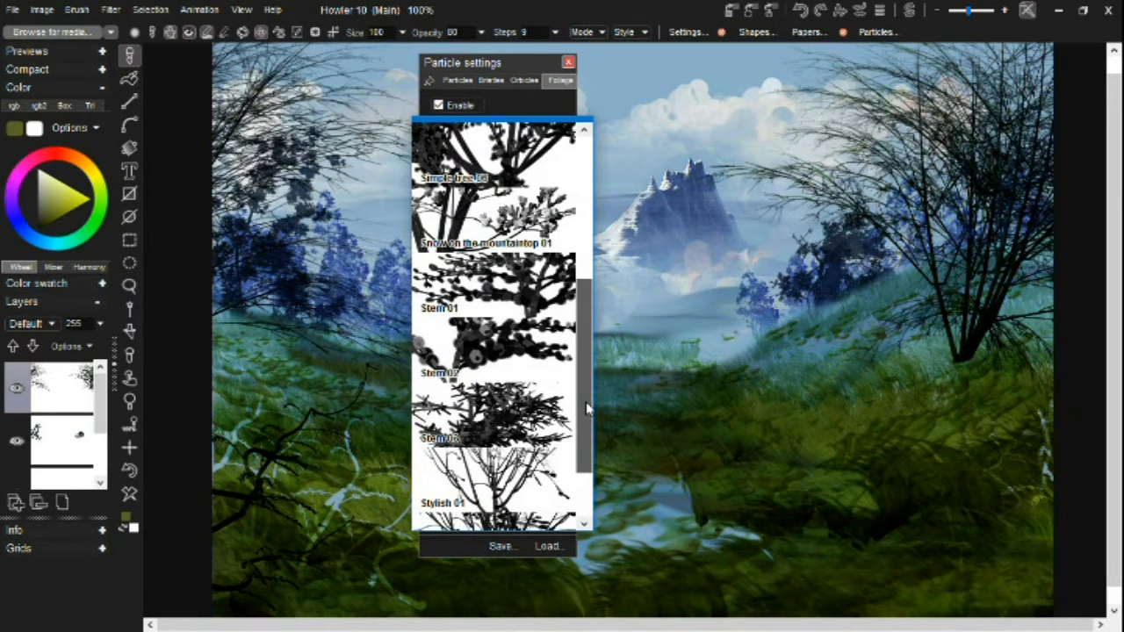
{"action": "left_click_drag", "start_coordinate": [586, 407], "coordinate": [590, 428]}
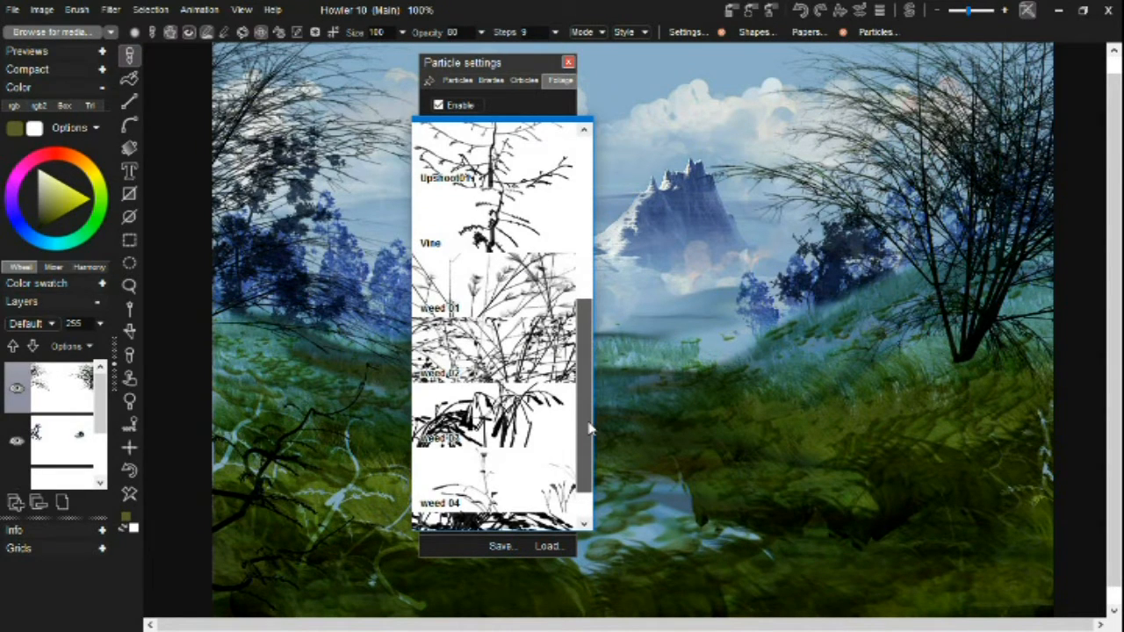
{"action": "left_click_drag", "start_coordinate": [590, 427], "coordinate": [583, 448]}
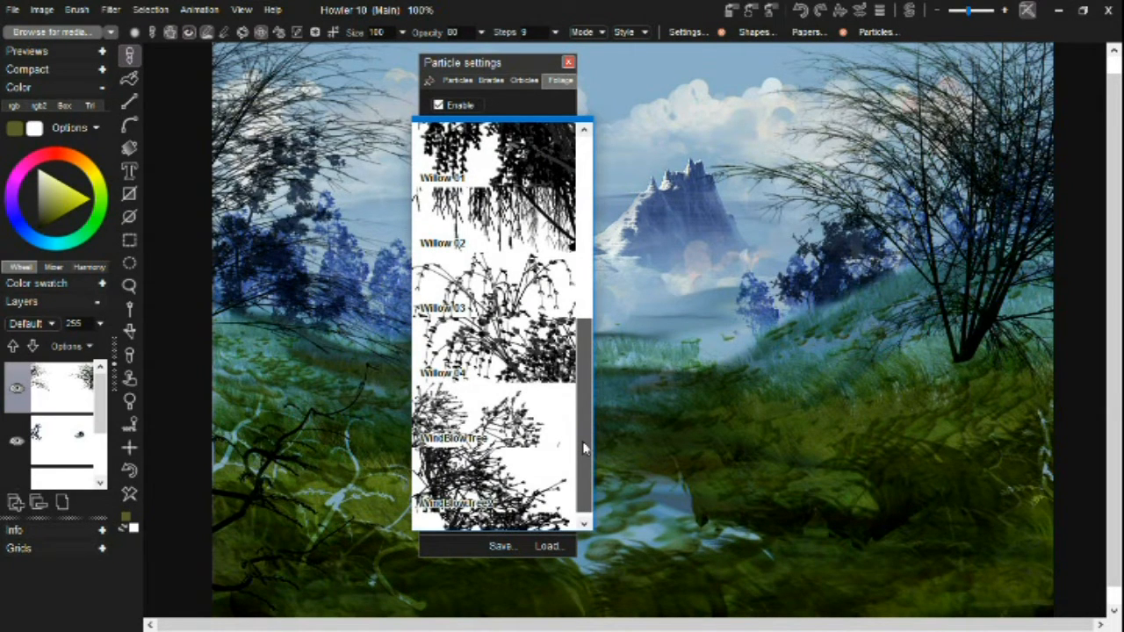
{"action": "left_click_drag", "start_coordinate": [583, 447], "coordinate": [577, 441]}
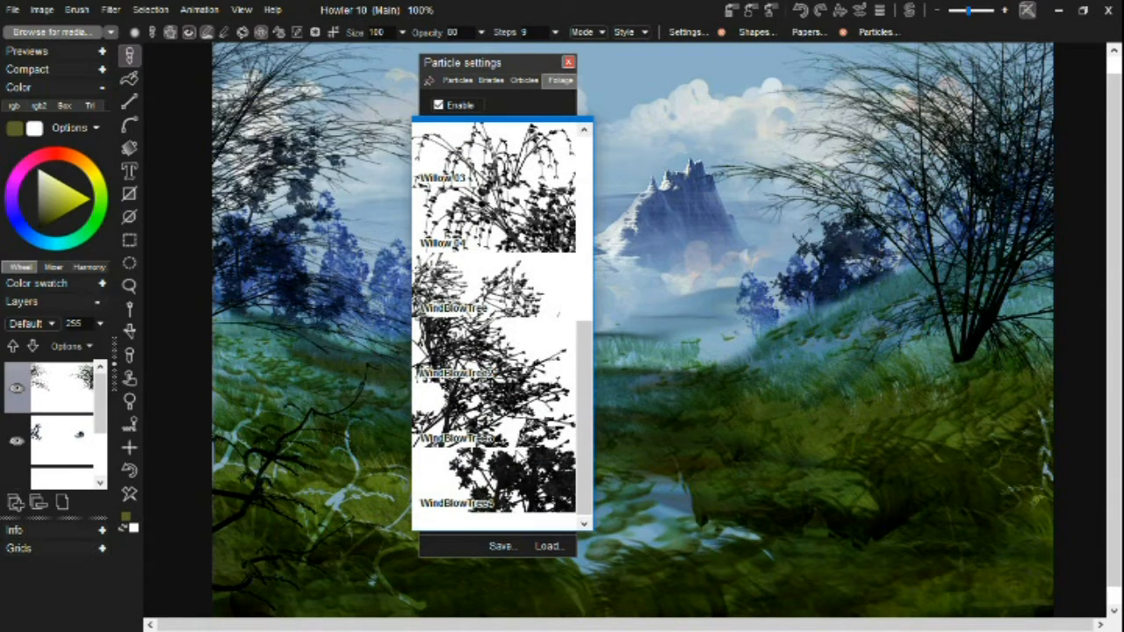
{"action": "left_click", "coordinate": [544, 421]}
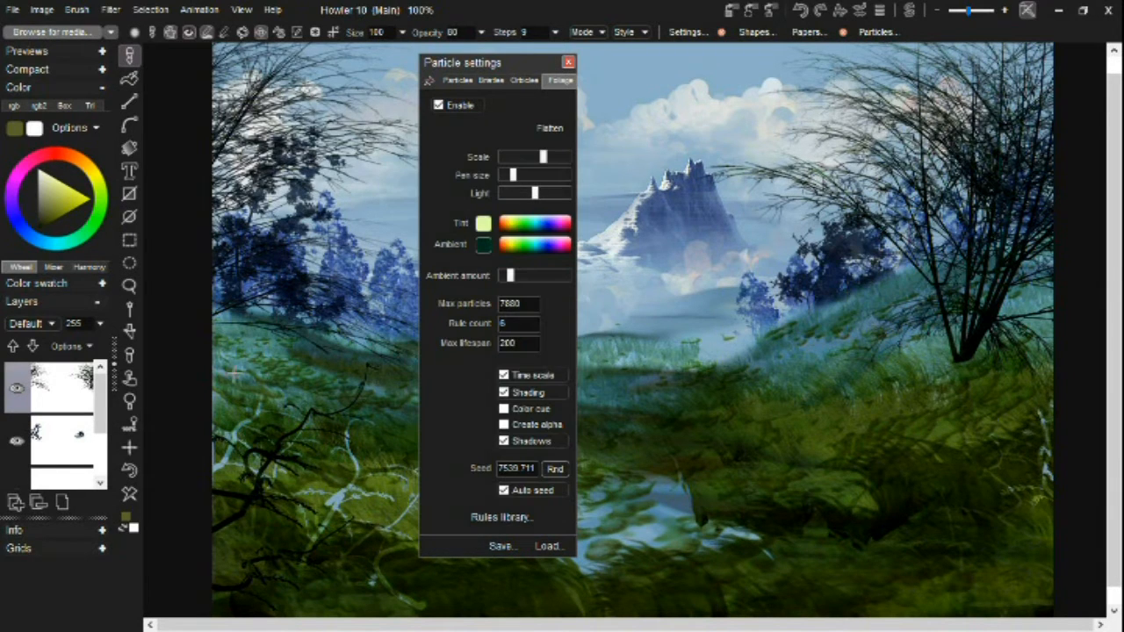
Step: Paint a large wind-blown test tree at the left edge of the landscape and undo it
{"action": "left_click", "coordinate": [196, 387]}
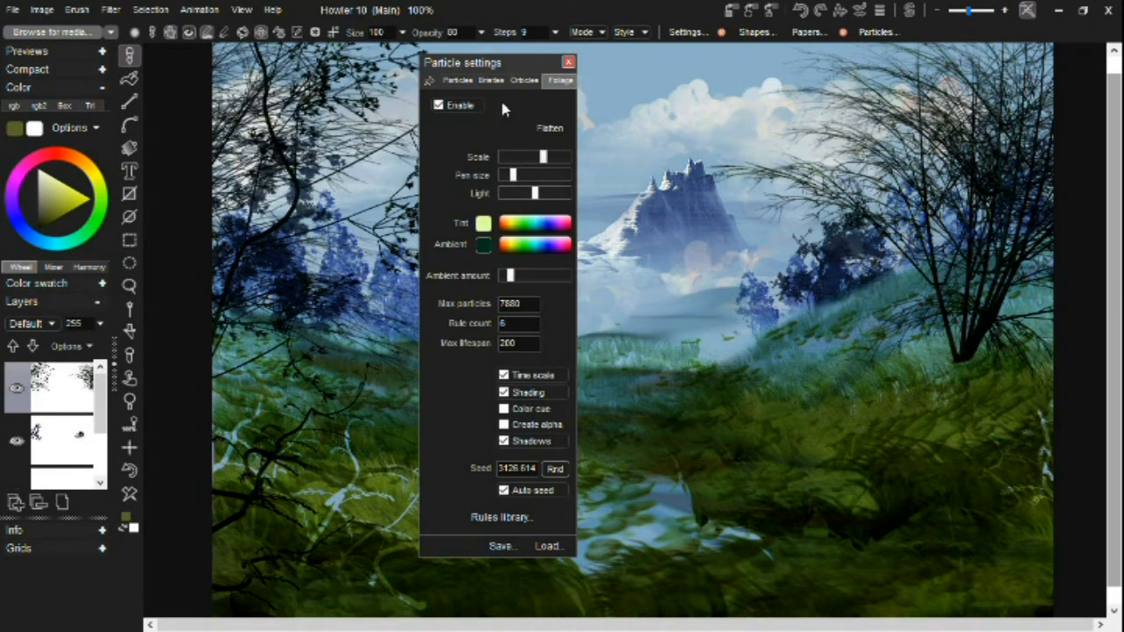
{"action": "left_click", "coordinate": [567, 63]}
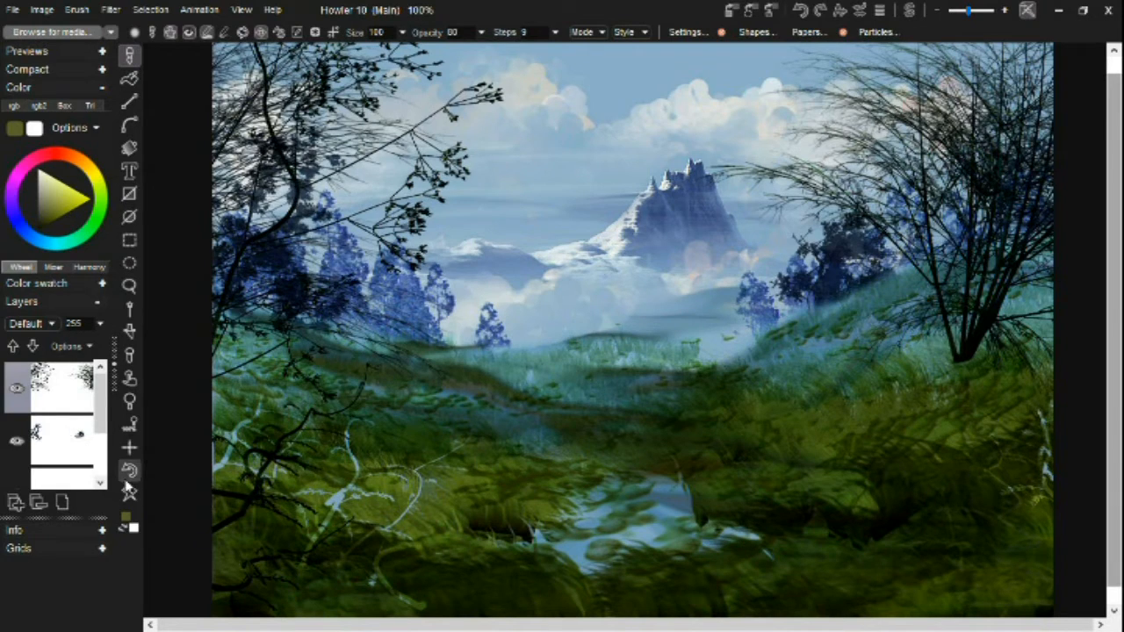
{"action": "key", "text": "ctrl+z"}
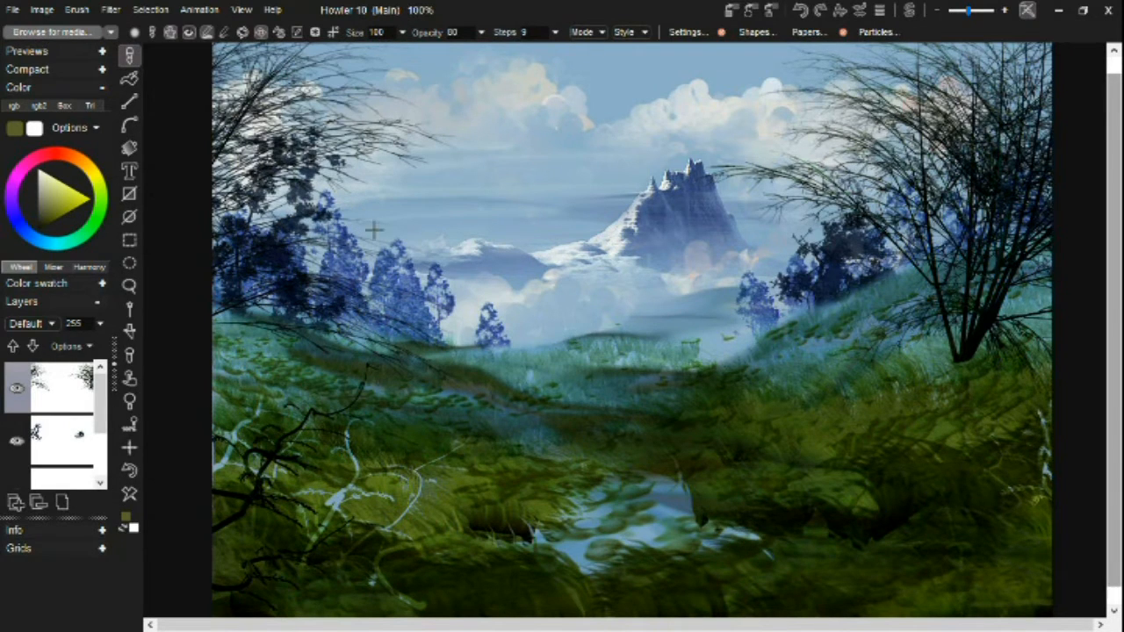
Step: Increase the foliage pen size slightly, and paint and undo another wind-blown test tree at the left edge
{"action": "left_click", "coordinate": [873, 33]}
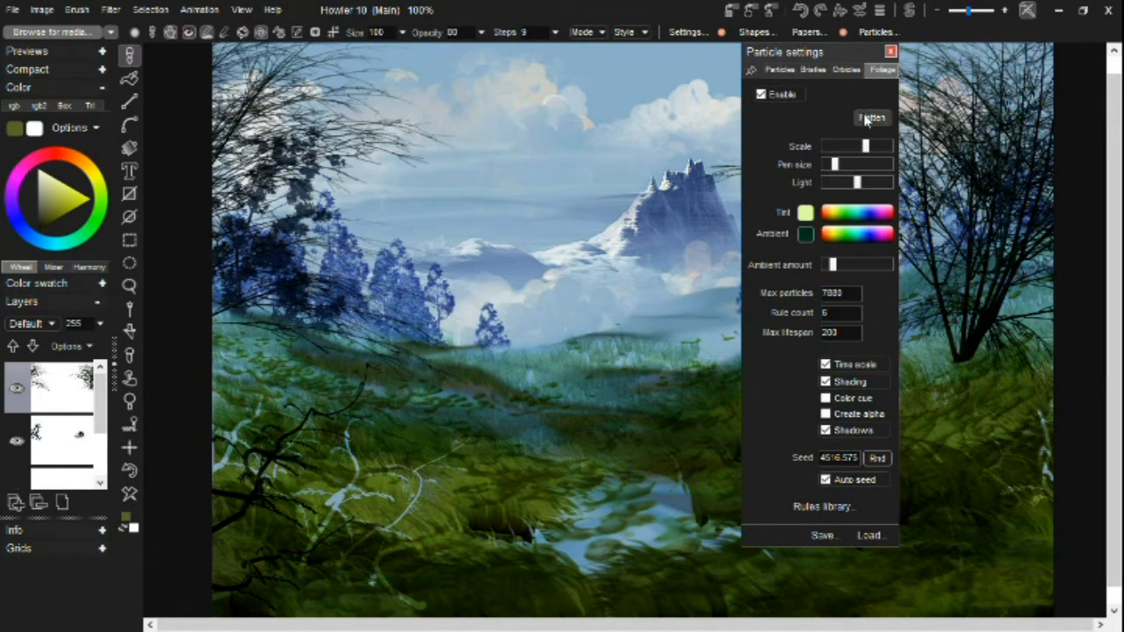
{"action": "left_click_drag", "start_coordinate": [834, 164], "coordinate": [841, 167]}
{"action": "mouse_move", "coordinate": [208, 375]}
{"action": "left_mouse_down"}
{"action": "mouse_move", "coordinate": [237, 308]}
{"action": "mouse_move", "coordinate": [239, 260]}
{"action": "mouse_move", "coordinate": [217, 162]}
{"action": "left_mouse_up"}
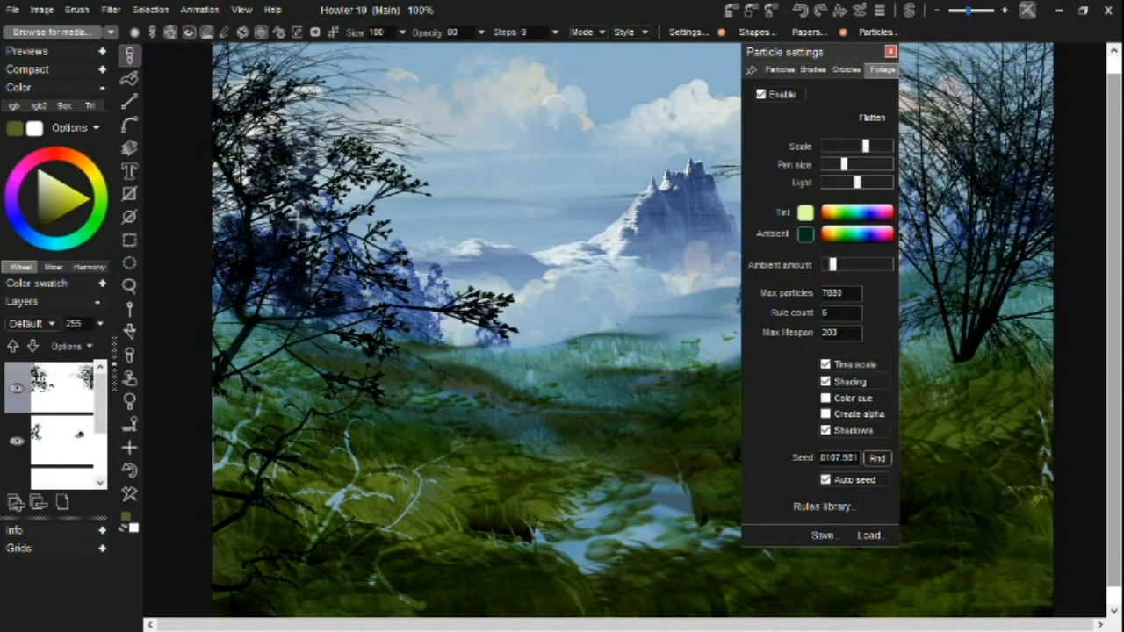
{"action": "key", "text": "ctrl+z"}
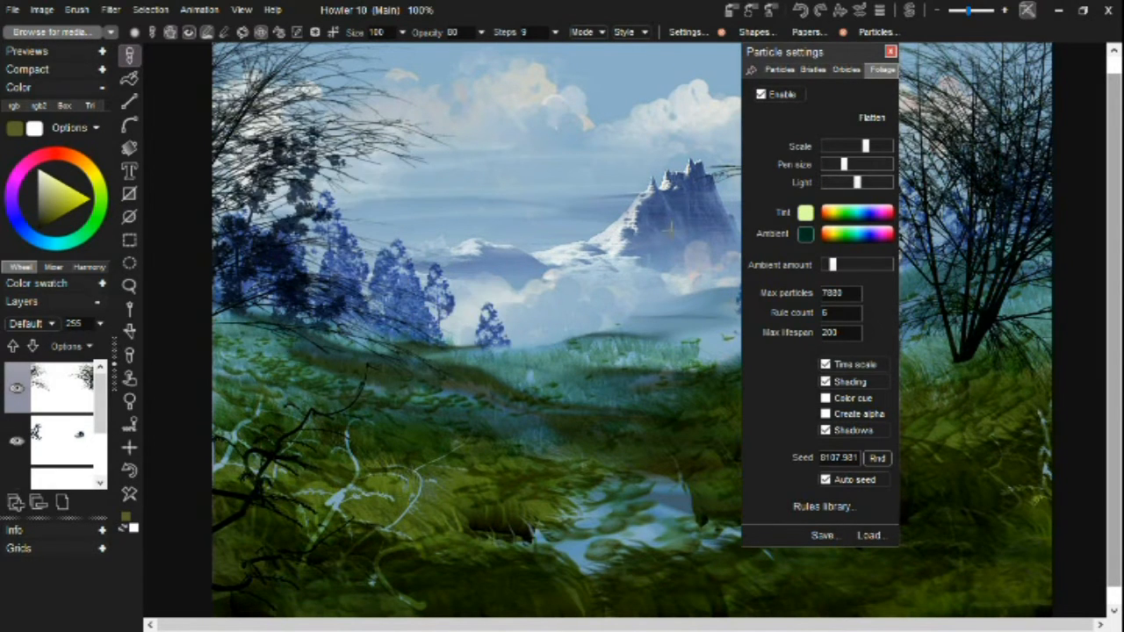
Step: Paint and undo one test tree beside the mountain's right slope and another low at the left edge
{"action": "left_click", "coordinate": [891, 52]}
{"action": "left_click_drag", "start_coordinate": [762, 379], "coordinate": [773, 114]}
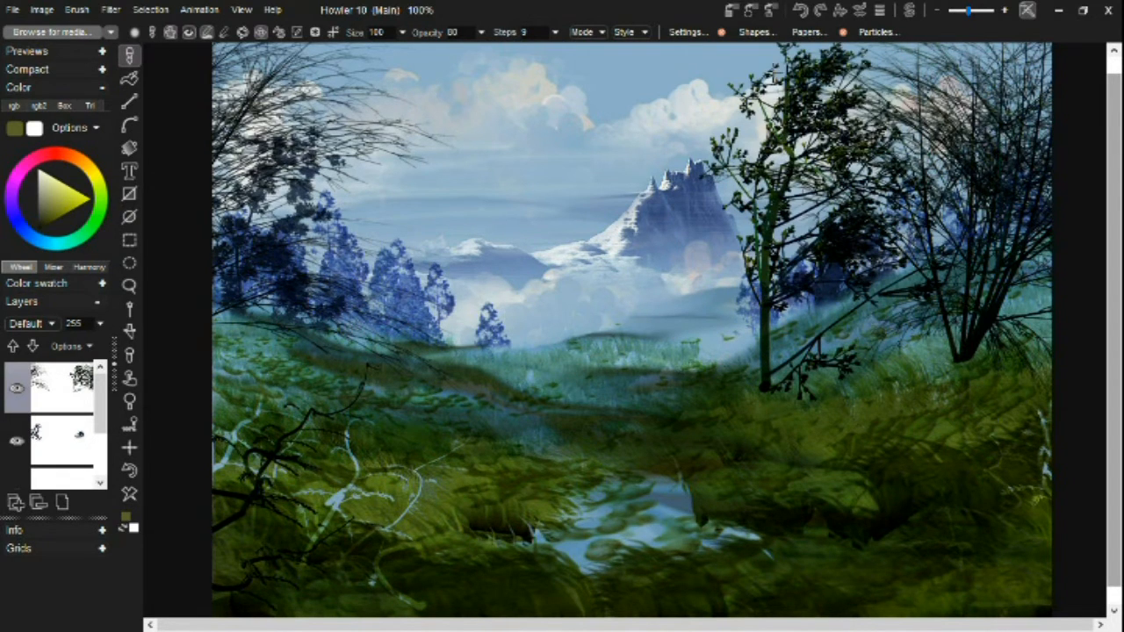
{"action": "left_click", "coordinate": [130, 470]}
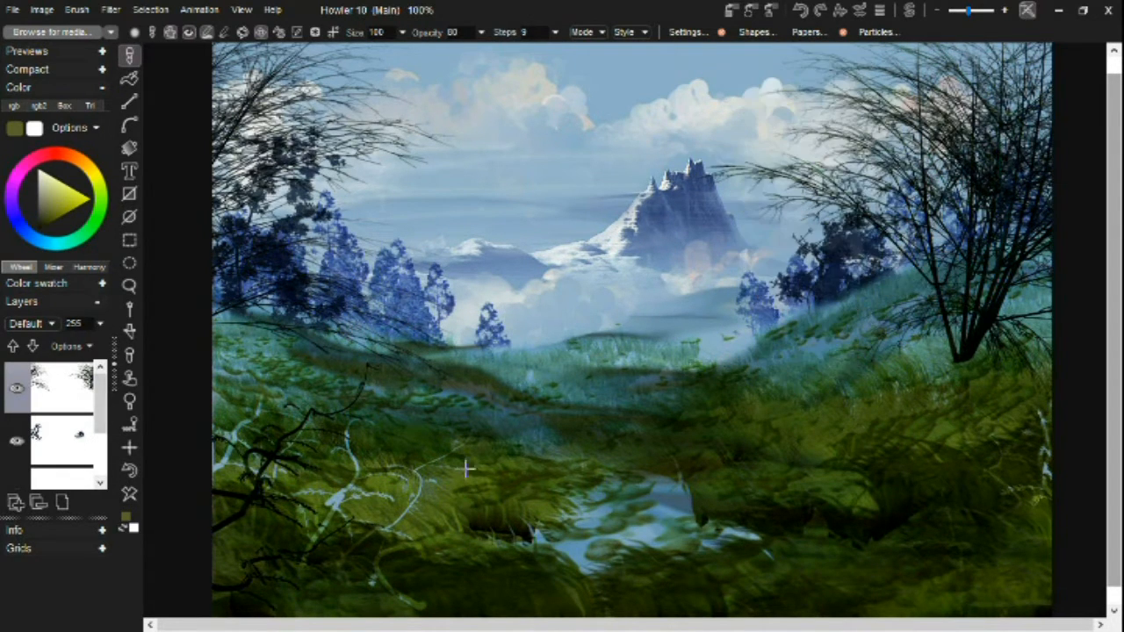
{"action": "left_click_drag", "start_coordinate": [237, 405], "coordinate": [258, 326]}
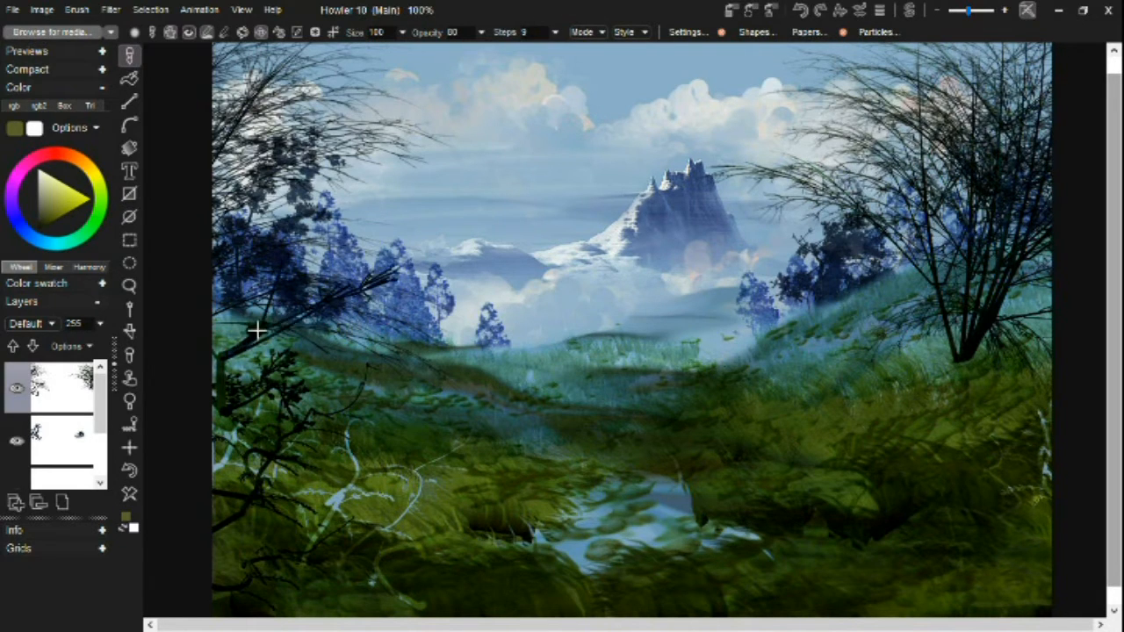
{"action": "left_click", "coordinate": [129, 471]}
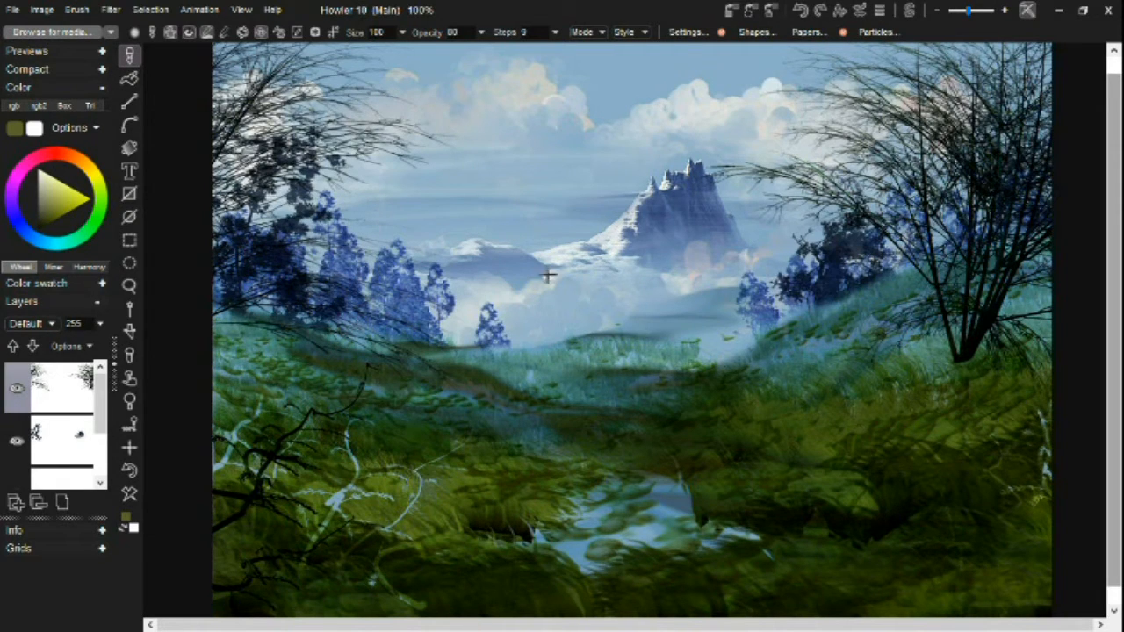
Step: Paint a tall dark tree at the right edge with pale foliage near its crown, undoing a pale test tree over the shrub
{"action": "mouse_move", "coordinate": [1024, 425]}
{"action": "left_mouse_down"}
{"action": "mouse_move", "coordinate": [1049, 220]}
{"action": "mouse_move", "coordinate": [1066, 184]}
{"action": "left_mouse_up"}
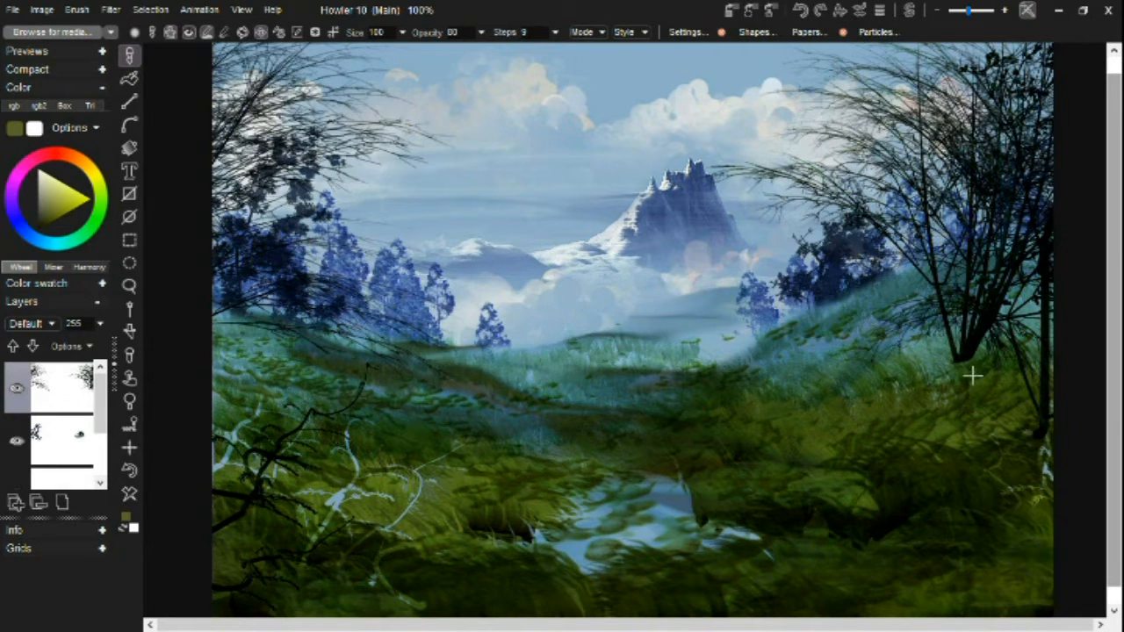
{"action": "left_click_drag", "start_coordinate": [941, 327], "coordinate": [936, 306]}
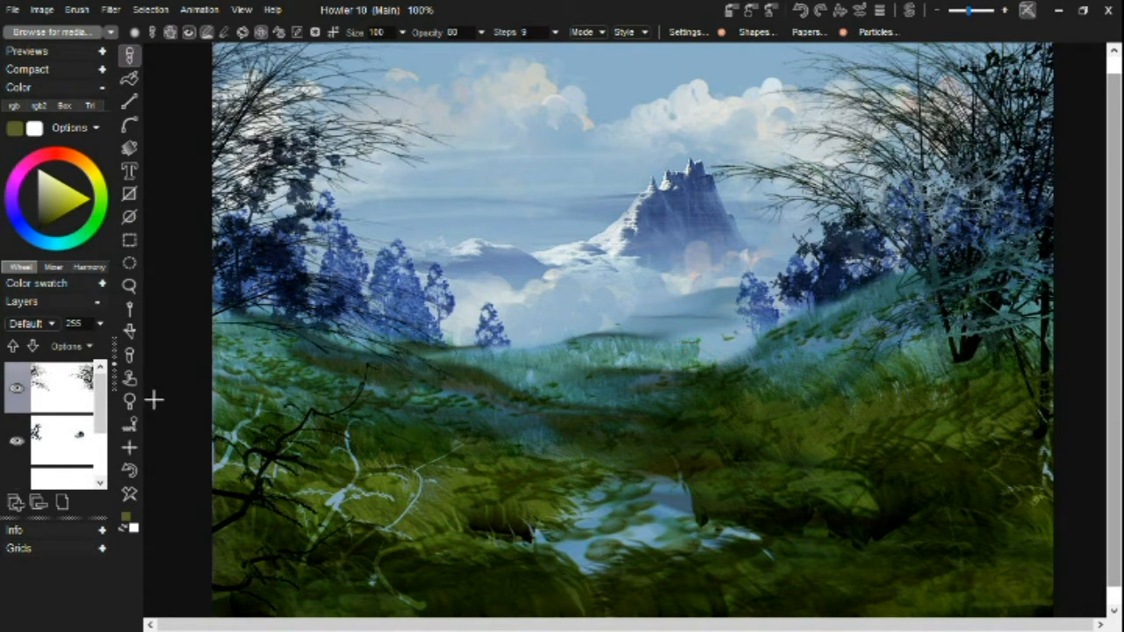
{"action": "left_click", "coordinate": [129, 470]}
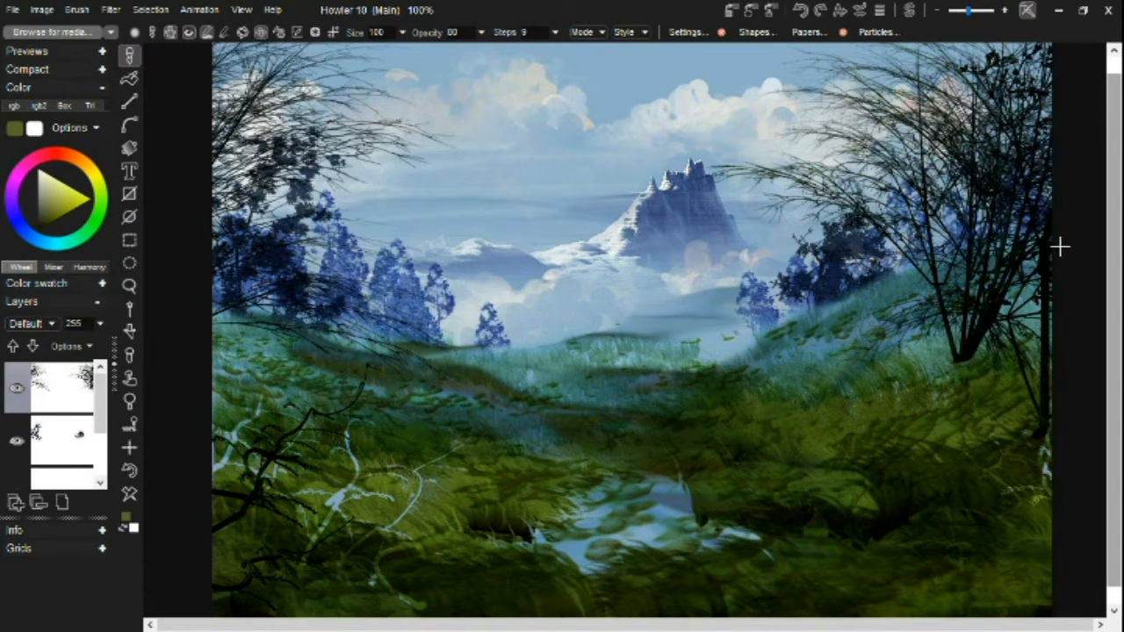
{"action": "mouse_move", "coordinate": [1051, 184]}
{"action": "left_mouse_down"}
{"action": "mouse_move", "coordinate": [1032, 101]}
{"action": "mouse_move", "coordinate": [997, 117]}
{"action": "left_mouse_up"}
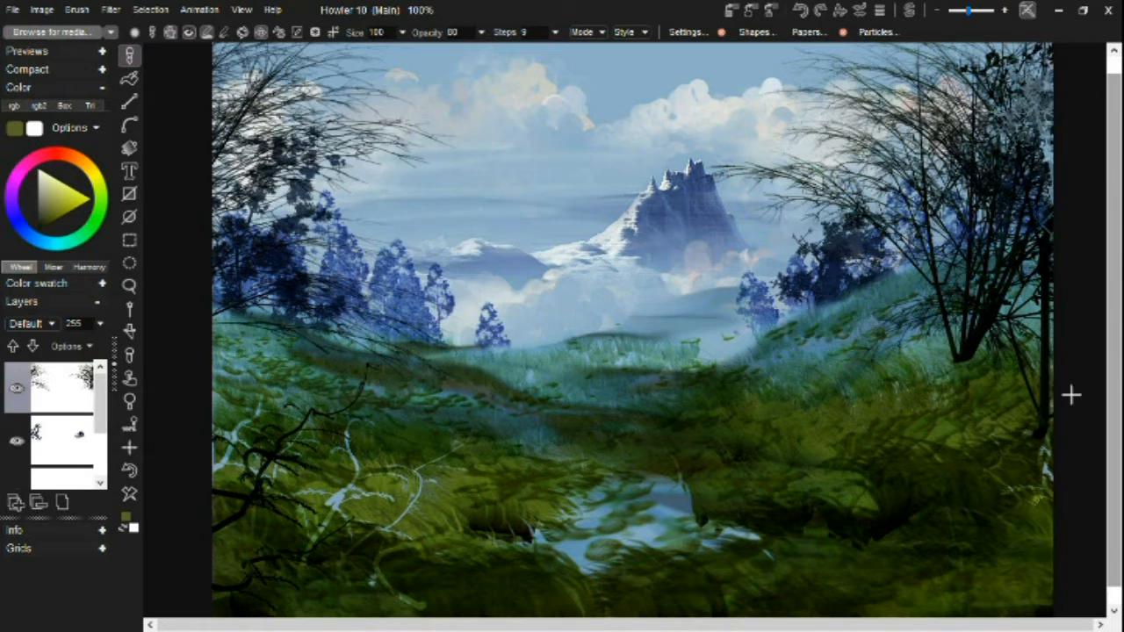
Step: Try four more overlapping pale and dark trees along the right edge, and undo all of them
{"action": "left_click_drag", "start_coordinate": [1069, 391], "coordinate": [944, 227]}
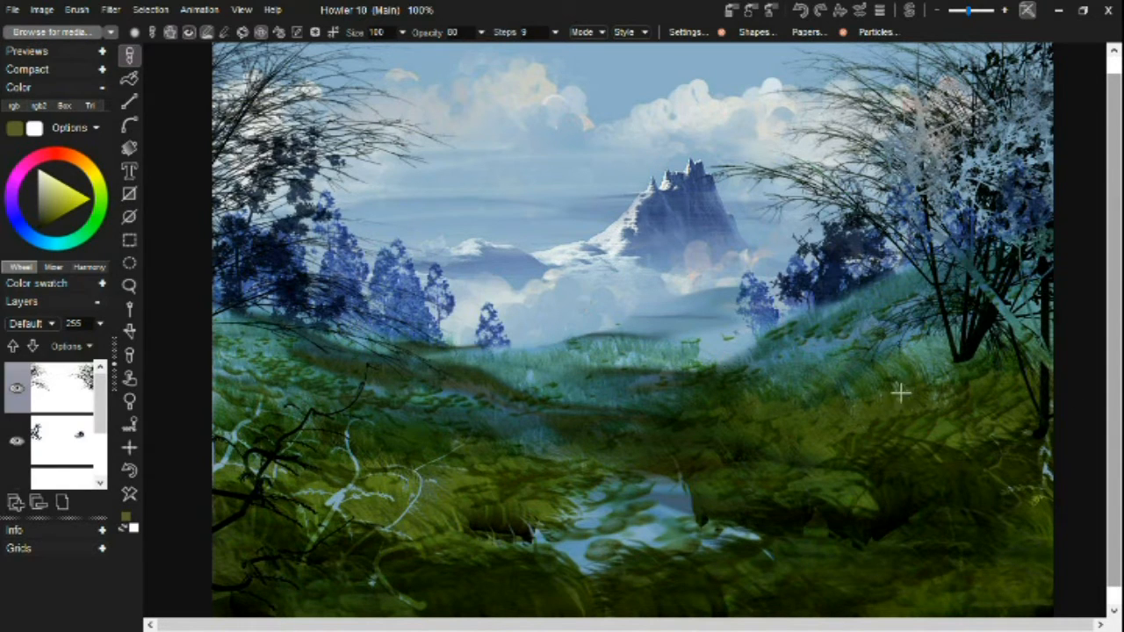
{"action": "left_click_drag", "start_coordinate": [1067, 357], "coordinate": [1071, 191]}
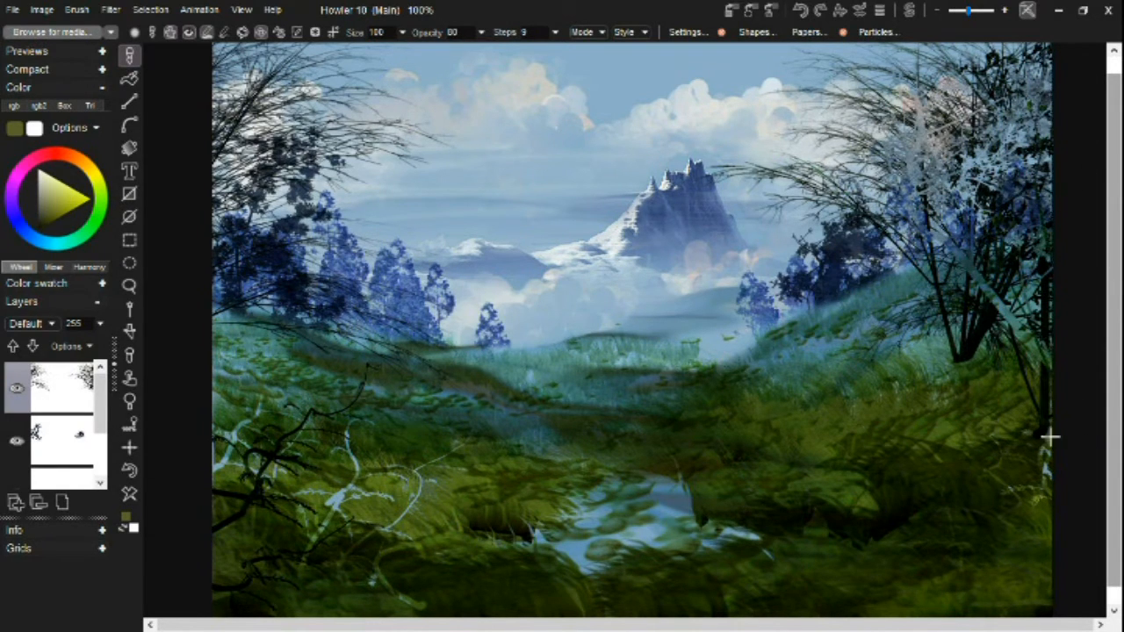
{"action": "left_click_drag", "start_coordinate": [998, 381], "coordinate": [1079, 208]}
{"action": "left_click_drag", "start_coordinate": [1074, 466], "coordinate": [1065, 321]}
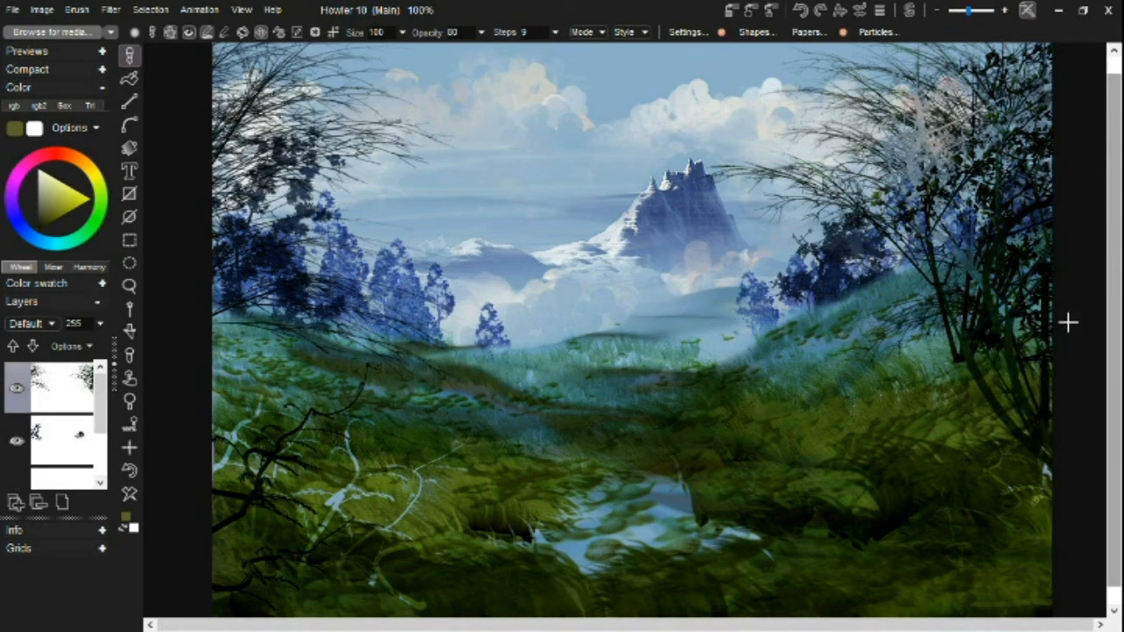
{"action": "left_click", "coordinate": [130, 470]}
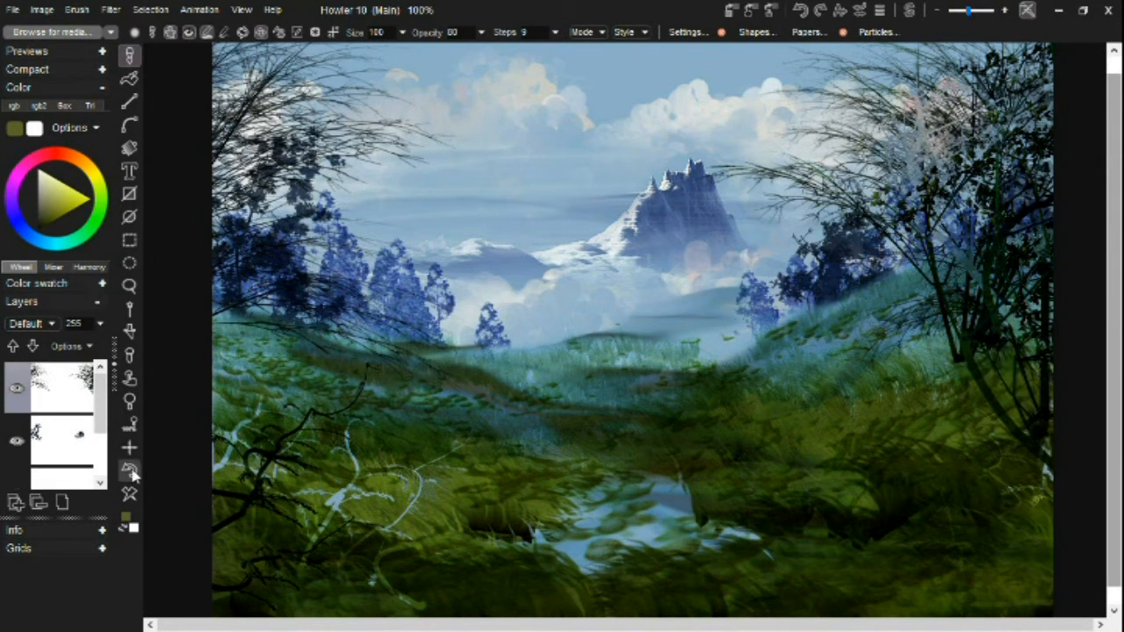
{"action": "left_click", "coordinate": [130, 471]}
{"action": "left_click", "coordinate": [130, 471]}
{"action": "left_click", "coordinate": [130, 470]}
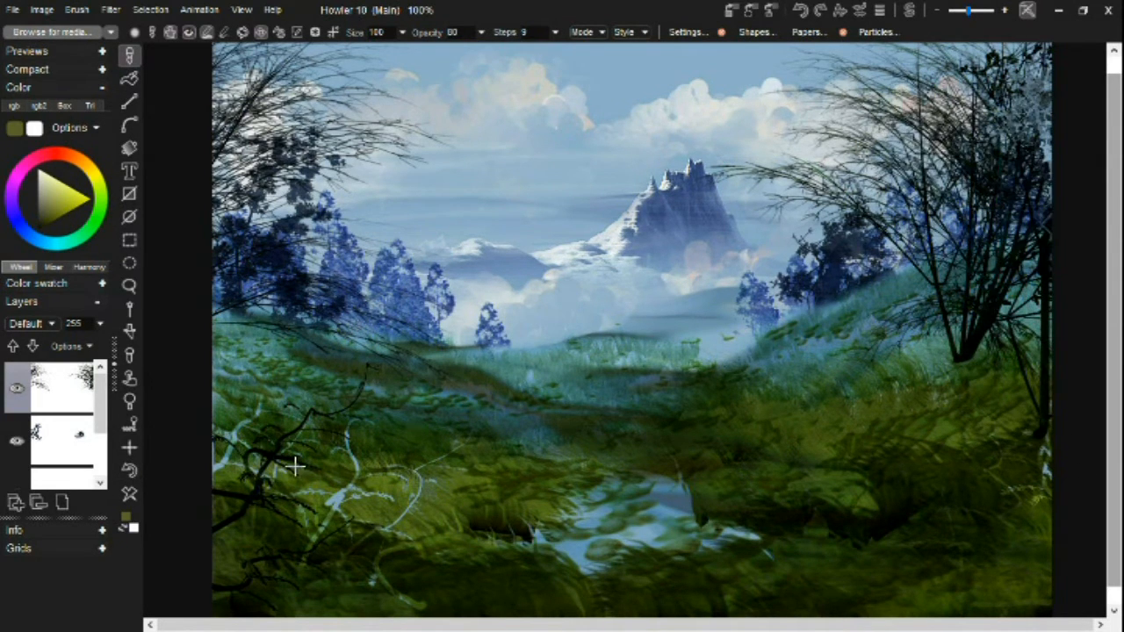
Step: Paint pale wind-blown branches over the crown of the right-edge tree and the large shrub
{"action": "left_click_drag", "start_coordinate": [1066, 196], "coordinate": [1053, 243]}
{"action": "mouse_move", "coordinate": [1073, 359]}
{"action": "left_mouse_down"}
{"action": "mouse_move", "coordinate": [944, 253]}
{"action": "mouse_move", "coordinate": [678, 338]}
{"action": "left_mouse_up"}
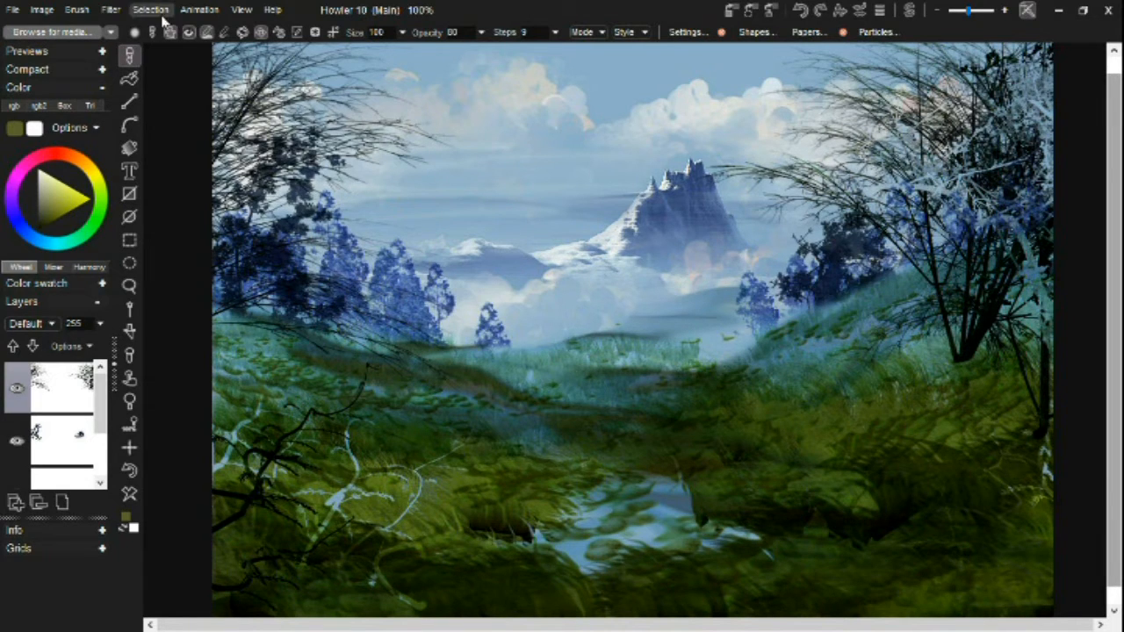
Step: Apply the Median convolve filter to the foreground foliage layer
{"action": "left_click", "coordinate": [110, 10]}
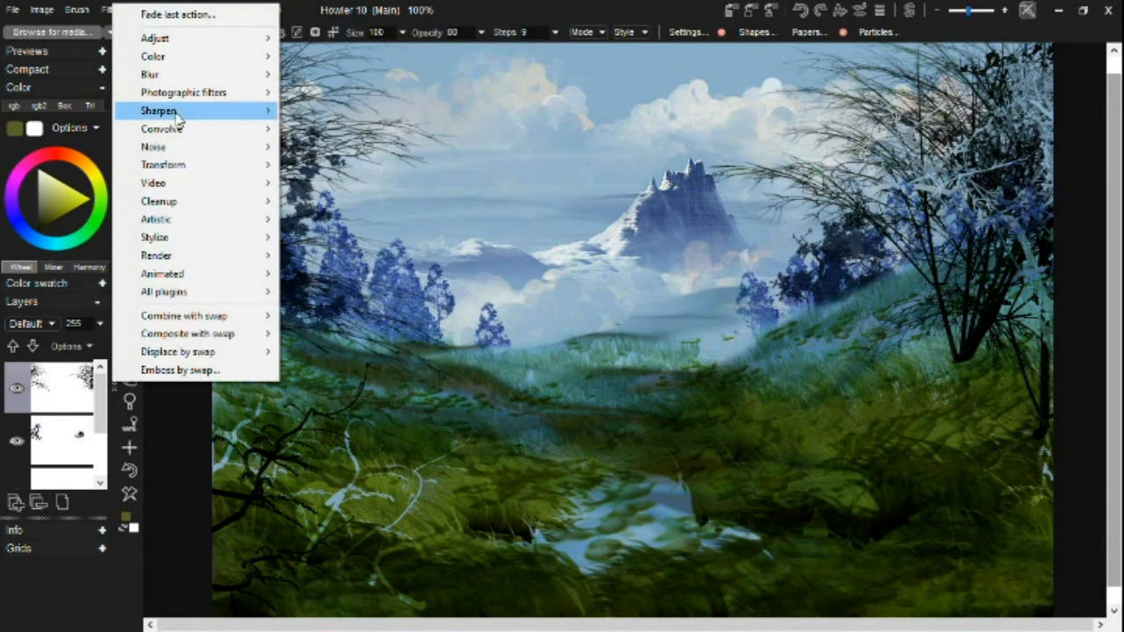
{"action": "mouse_move", "coordinate": [193, 90]}
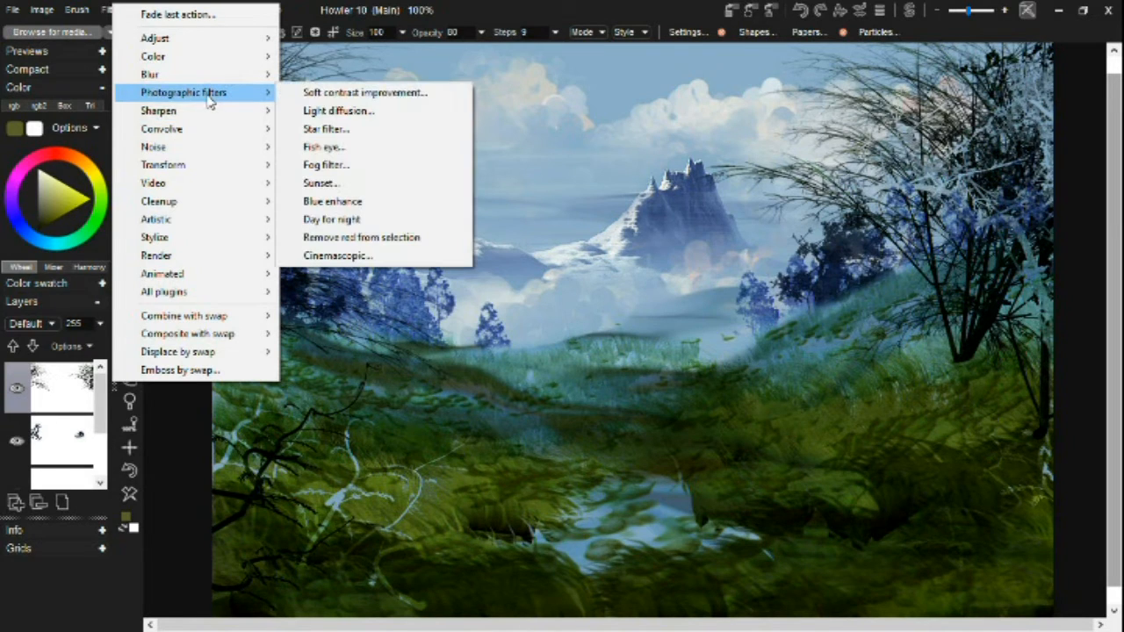
{"action": "mouse_move", "coordinate": [233, 114]}
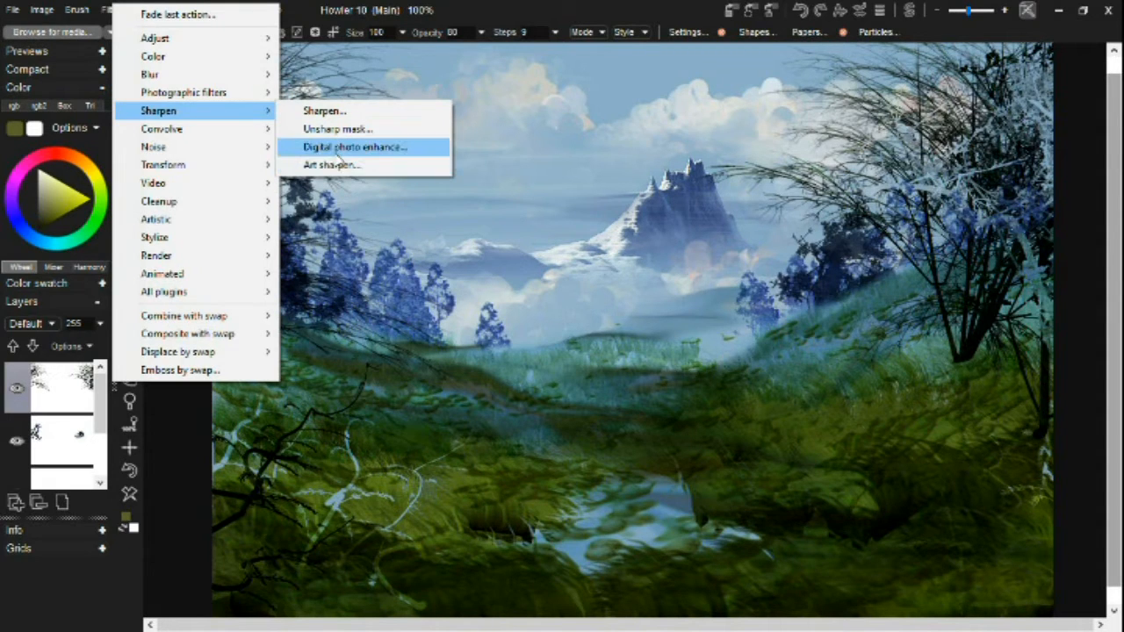
{"action": "mouse_move", "coordinate": [198, 139]}
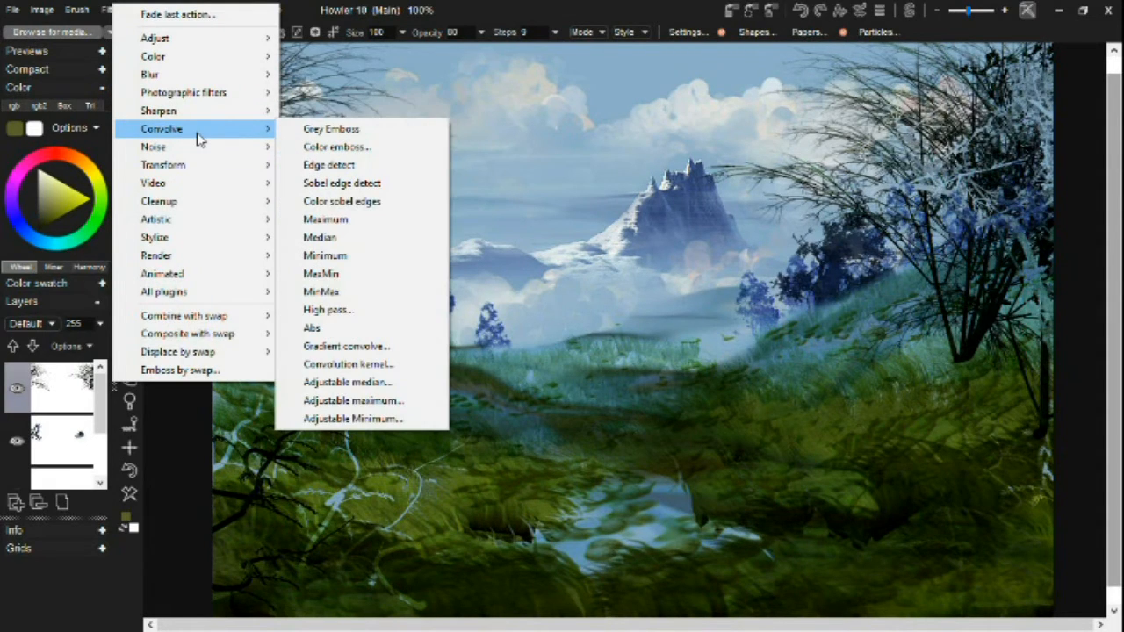
{"action": "left_click", "coordinate": [331, 237]}
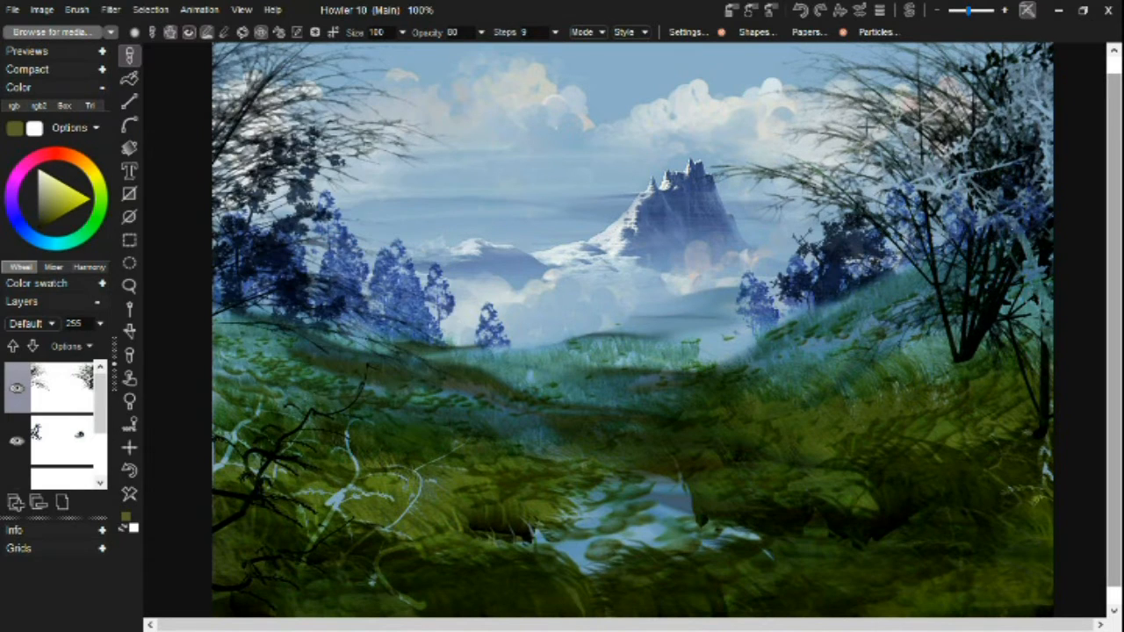
Step: Sharpen the foreground foliage layer with an Unsharp mask of 32
{"action": "left_click", "coordinate": [110, 10]}
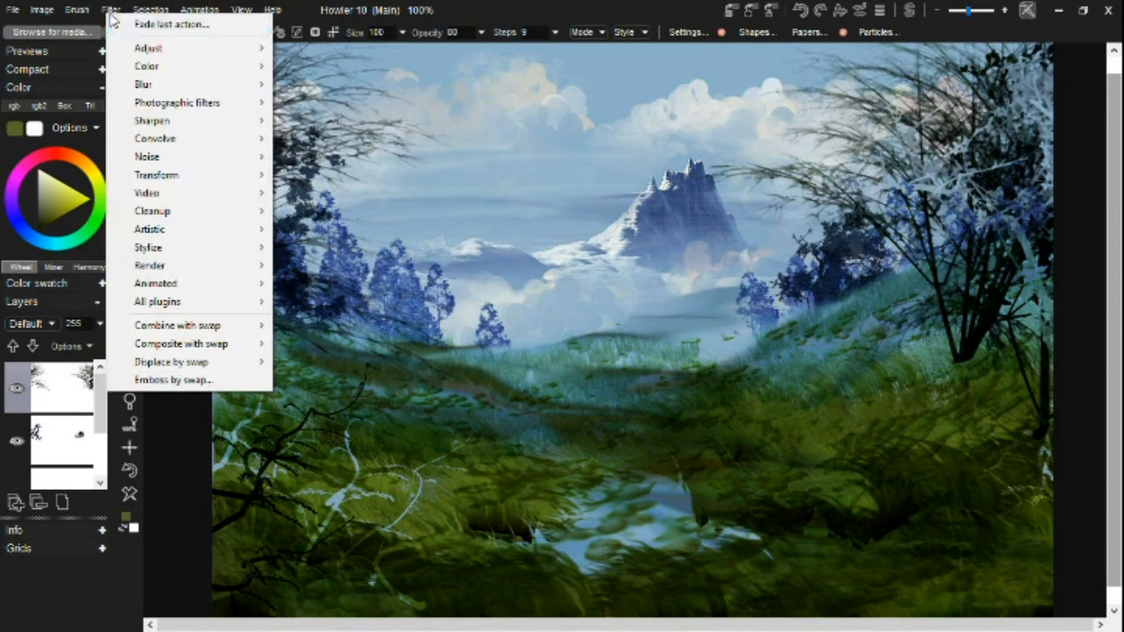
{"action": "mouse_move", "coordinate": [170, 120]}
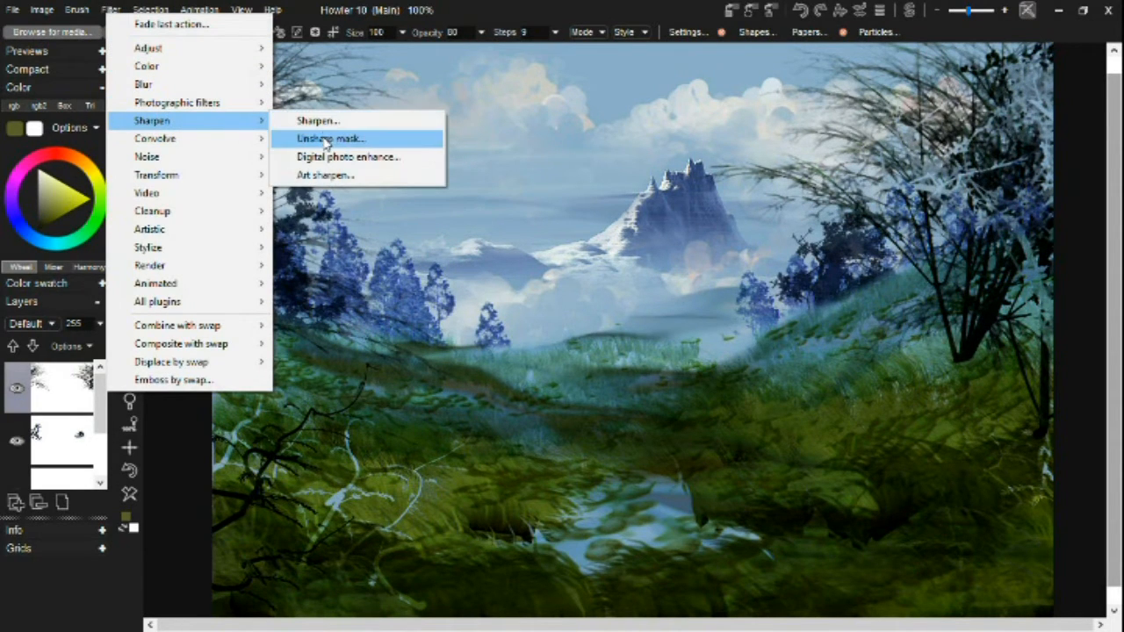
{"action": "left_click", "coordinate": [314, 138]}
{"action": "left_click_drag", "start_coordinate": [559, 315], "coordinate": [519, 315]}
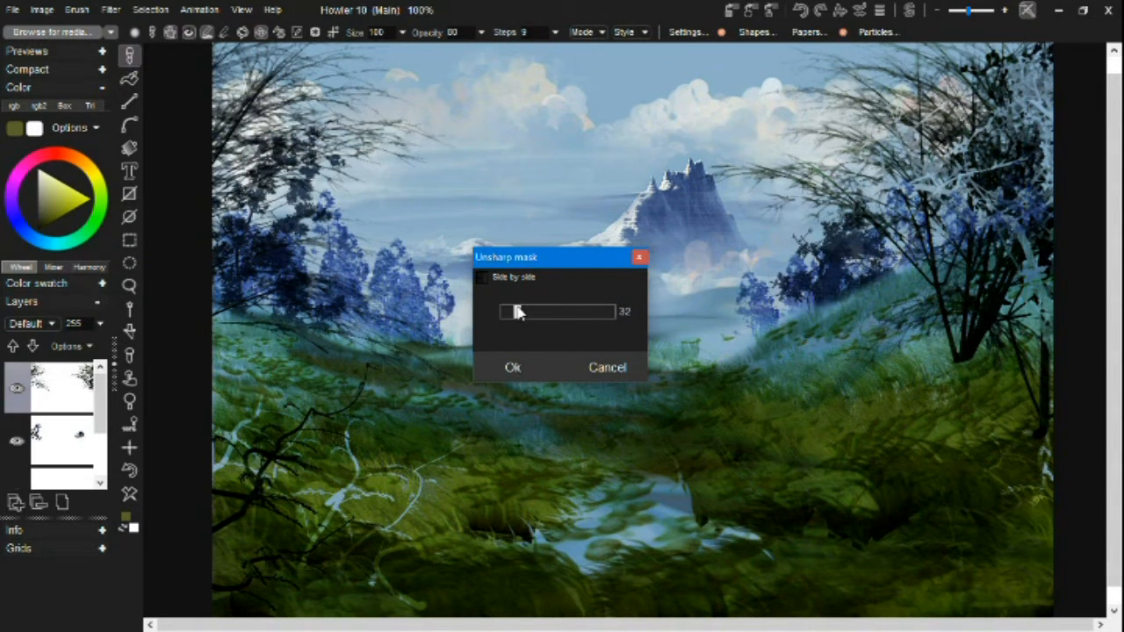
{"action": "left_click", "coordinate": [514, 368]}
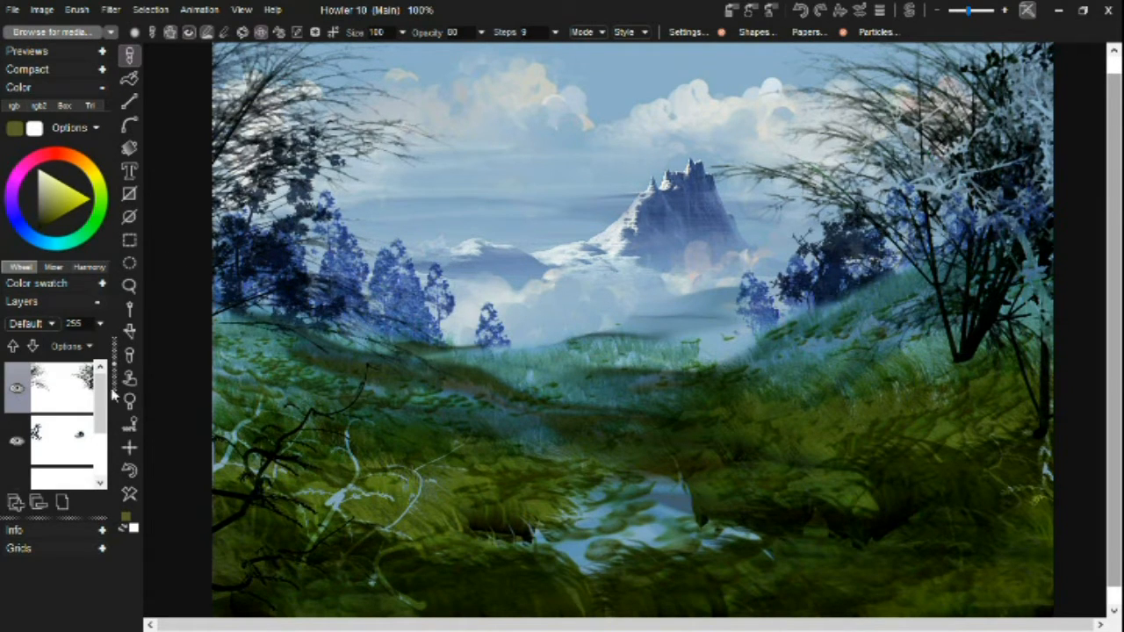
Step: Select the dark olive foreground grass layer, load the weed 02 foliage preset and give it a yellow tint
{"action": "scroll", "coordinate": [99, 399], "scroll_direction": "down", "scroll_amount": 4}
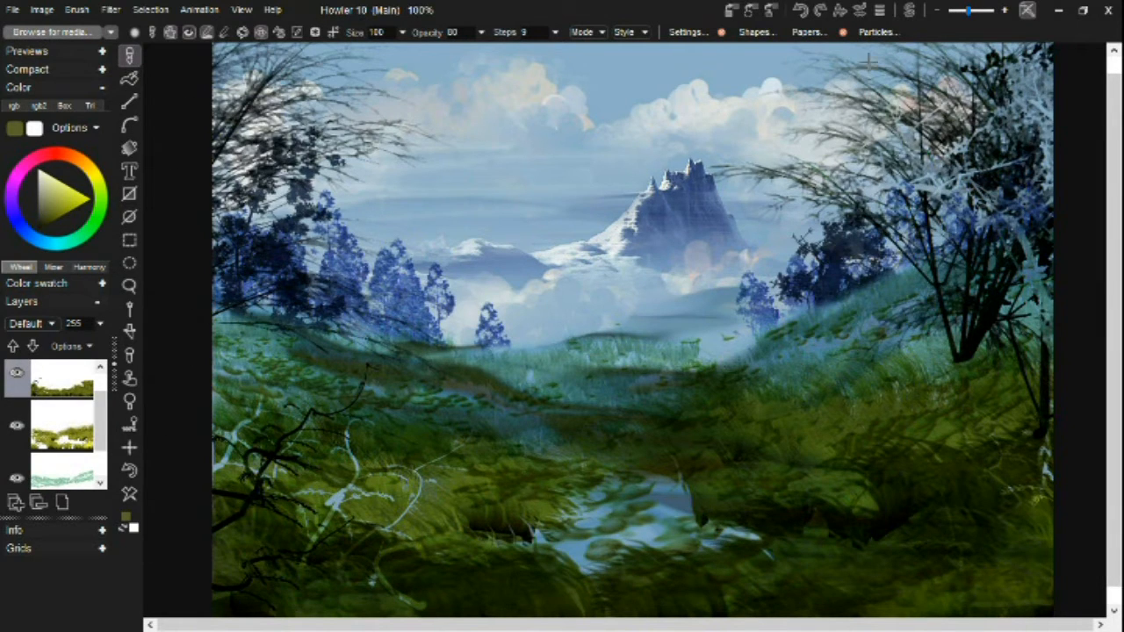
{"action": "left_click", "coordinate": [875, 34]}
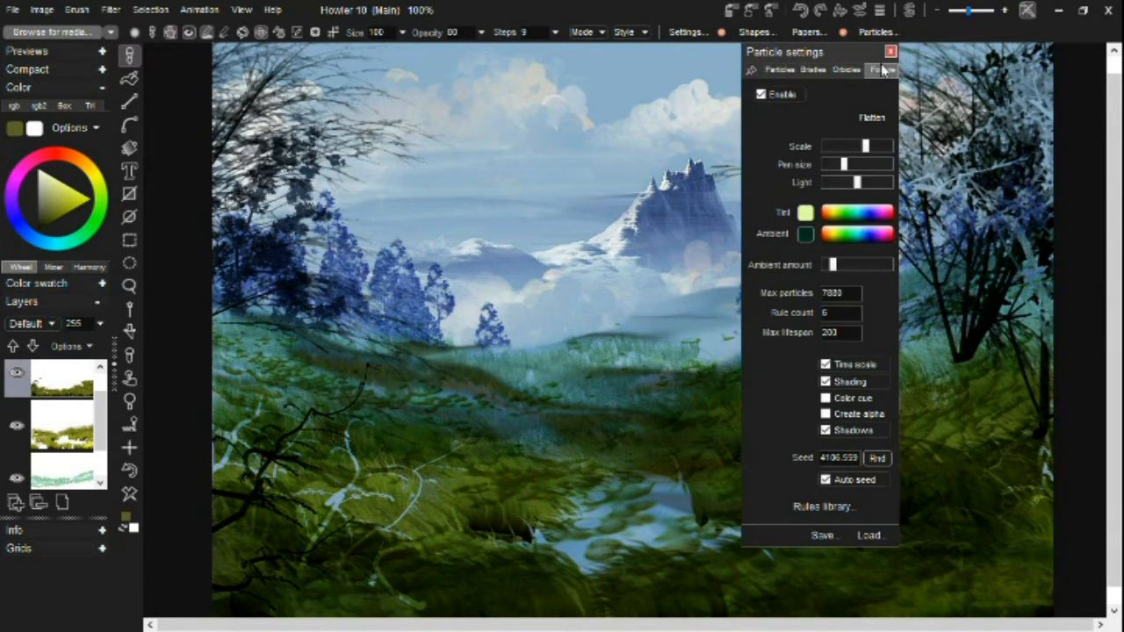
{"action": "left_click", "coordinate": [868, 534]}
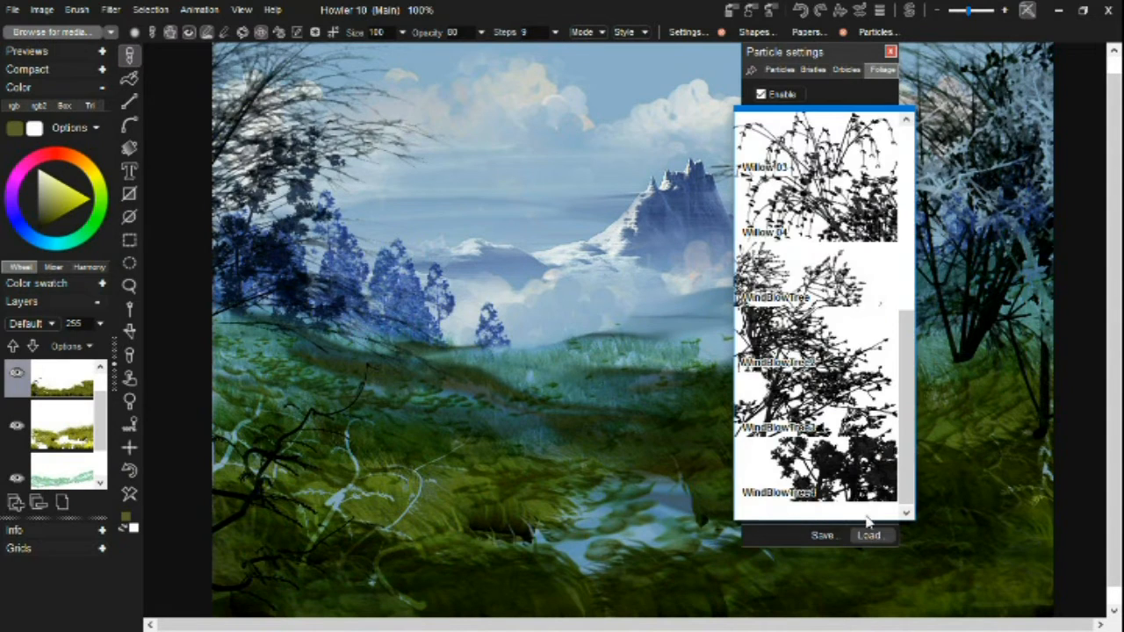
{"action": "scroll", "coordinate": [910, 367], "scroll_direction": "down", "scroll_amount": 8}
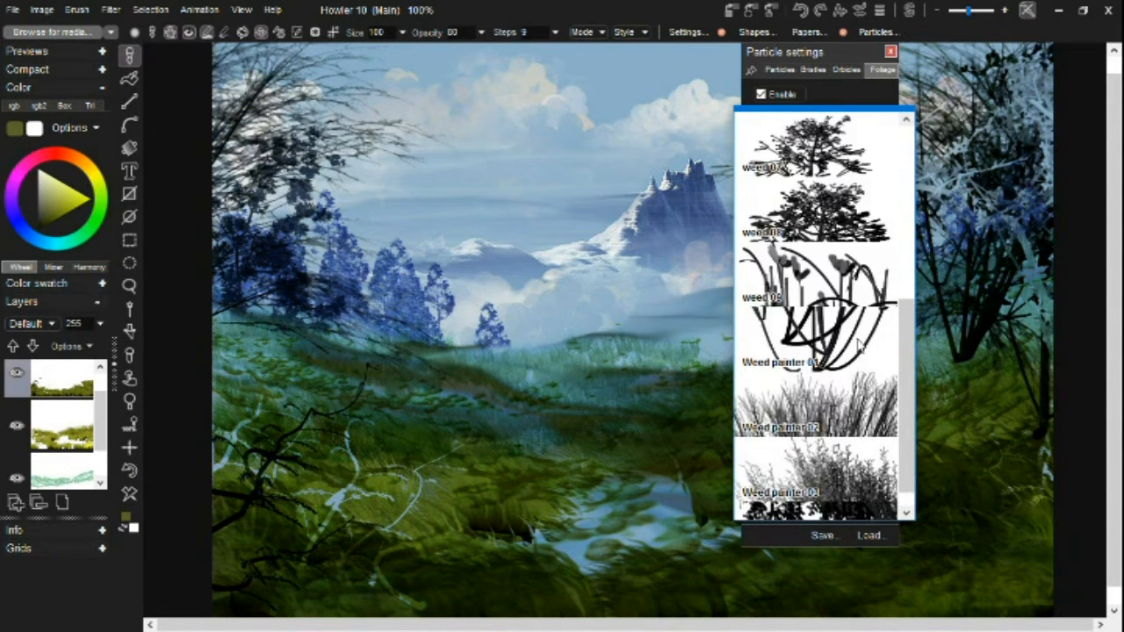
{"action": "scroll", "coordinate": [858, 345], "scroll_direction": "up", "scroll_amount": 5}
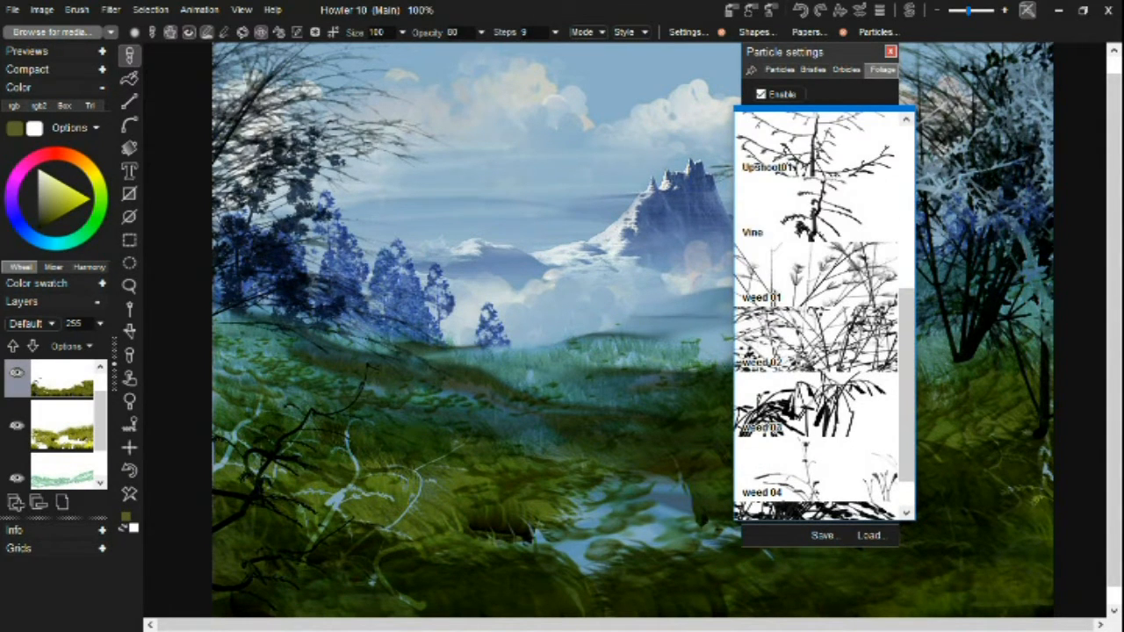
{"action": "left_click", "coordinate": [821, 362]}
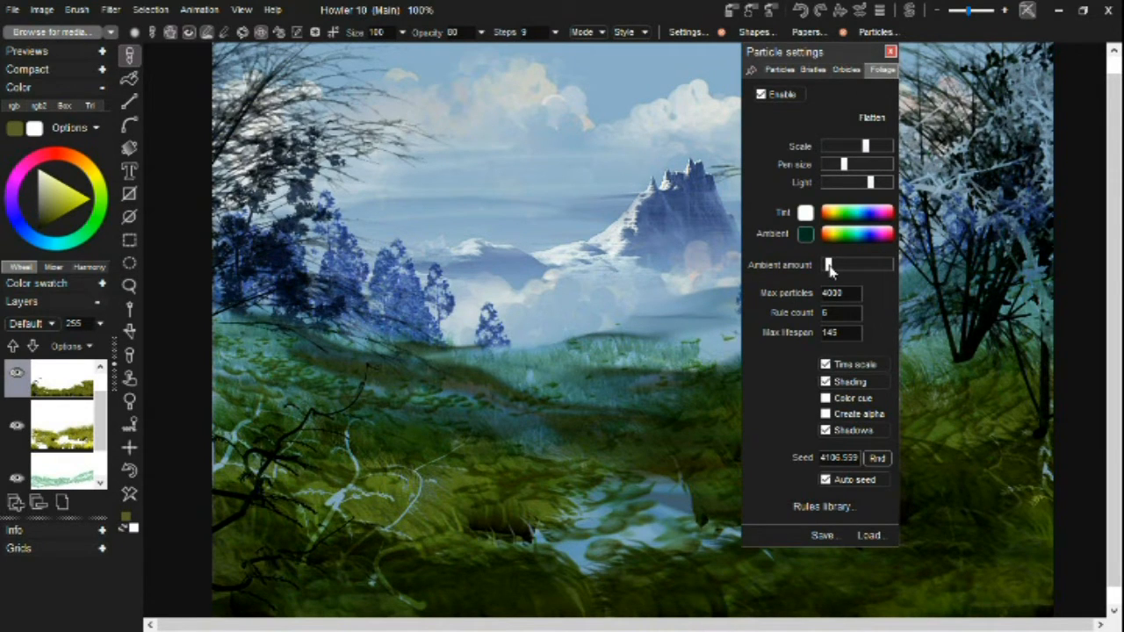
{"action": "left_click", "coordinate": [840, 207]}
{"action": "left_click", "coordinate": [889, 53]}
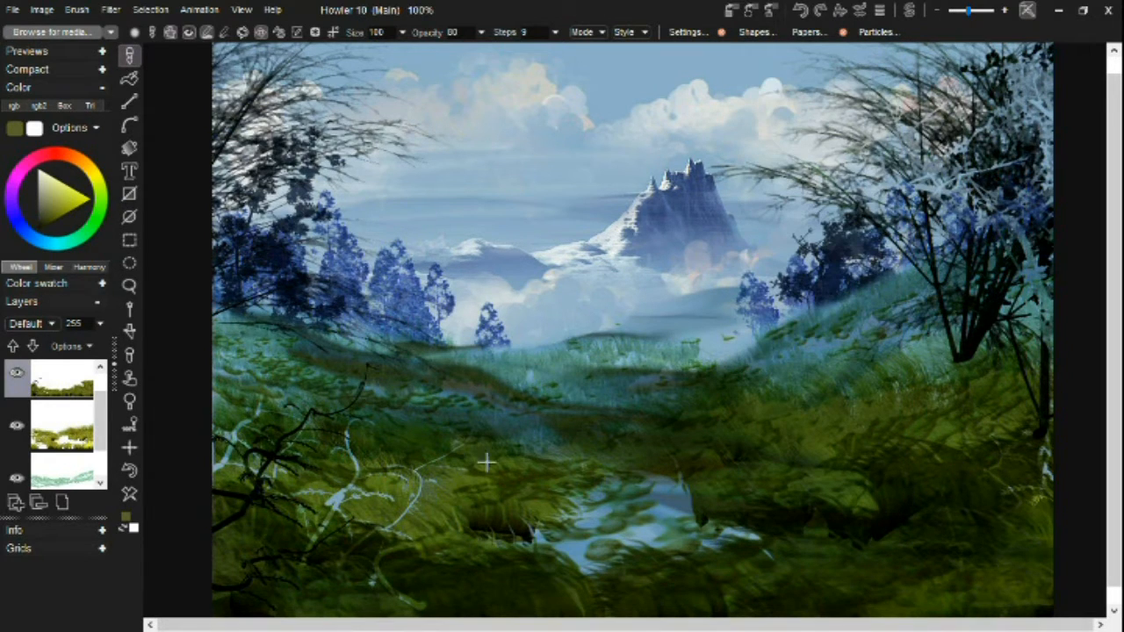
Step: Undo a large test weed left of the stream, and reduce the foliage scale and pen size
{"action": "mouse_move", "coordinate": [437, 537]}
{"action": "left_mouse_down"}
{"action": "mouse_move", "coordinate": [477, 475]}
{"action": "mouse_move", "coordinate": [501, 396]}
{"action": "left_mouse_up"}
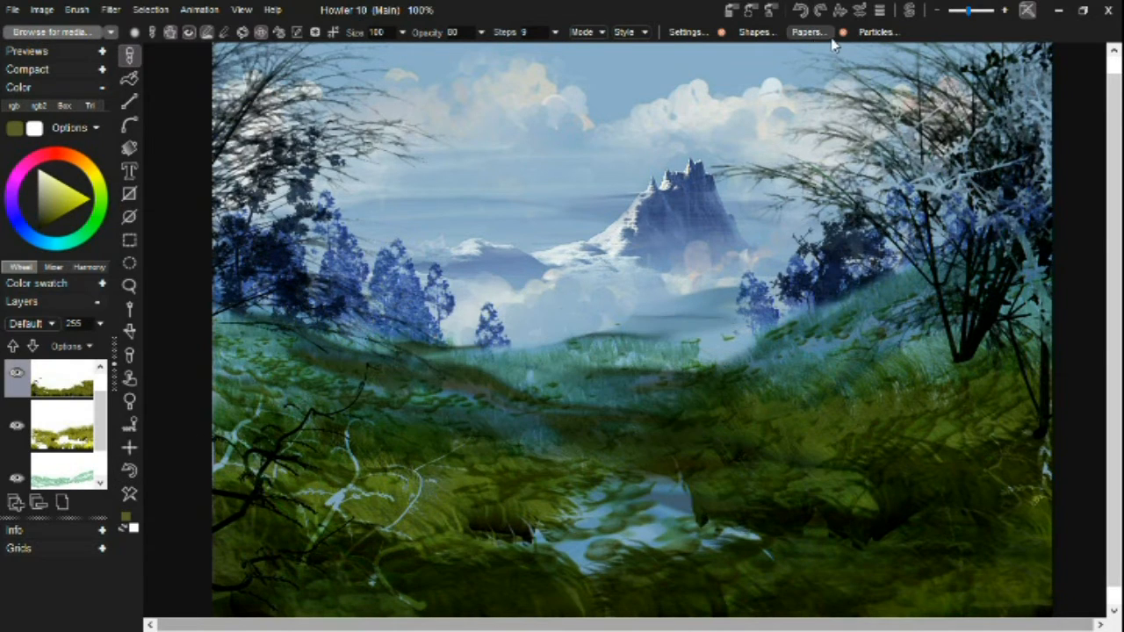
{"action": "left_click", "coordinate": [876, 32]}
{"action": "left_click", "coordinate": [841, 146]}
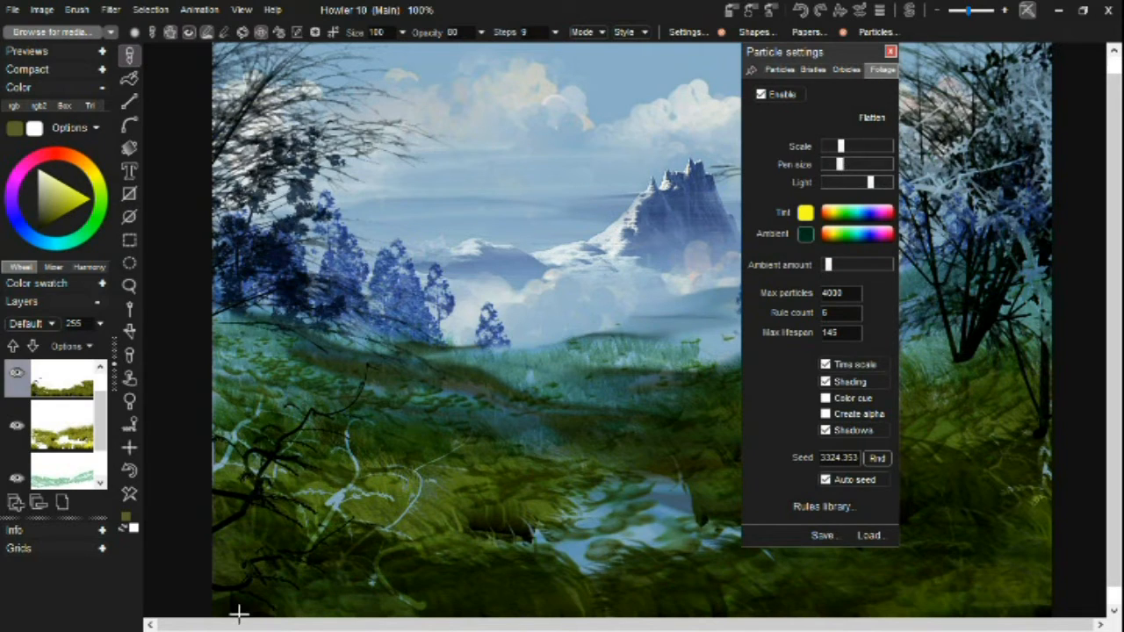
Step: Try small weed 02 plants along the near bank and the lower-right edge of the painting, and undo them
{"action": "mouse_move", "coordinate": [378, 597]}
{"action": "left_mouse_down"}
{"action": "mouse_move", "coordinate": [480, 563]}
{"action": "mouse_move", "coordinate": [512, 515]}
{"action": "mouse_move", "coordinate": [513, 582]}
{"action": "mouse_move", "coordinate": [554, 605]}
{"action": "mouse_move", "coordinate": [483, 589]}
{"action": "left_mouse_up"}
{"action": "left_click_drag", "start_coordinate": [850, 54], "coordinate": [327, 66]}
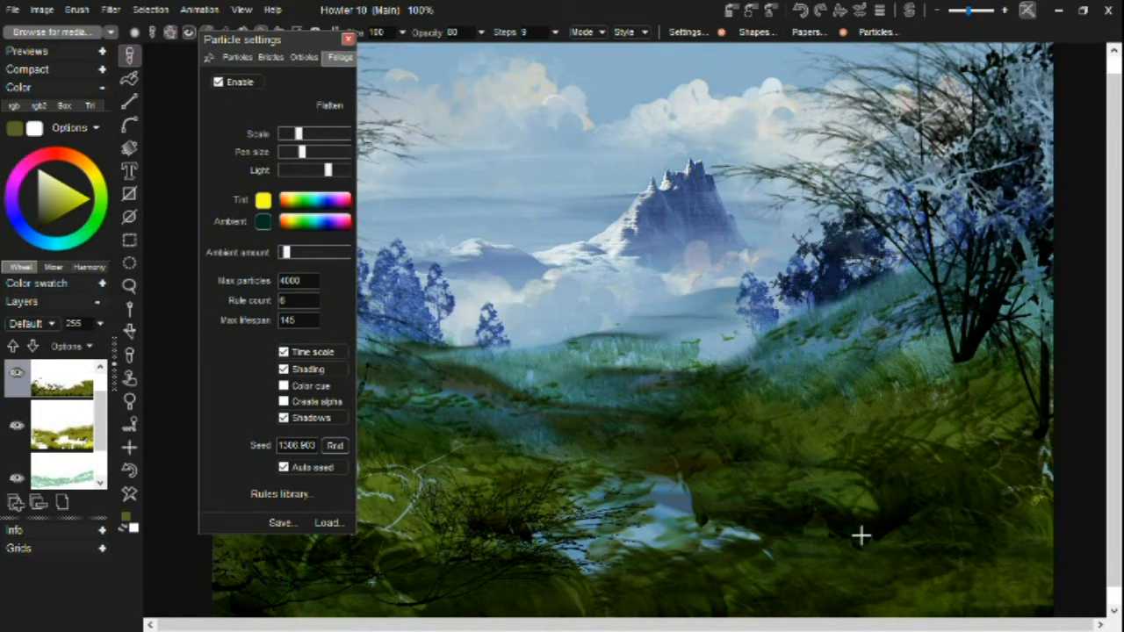
{"action": "left_click_drag", "start_coordinate": [1013, 582], "coordinate": [1006, 512]}
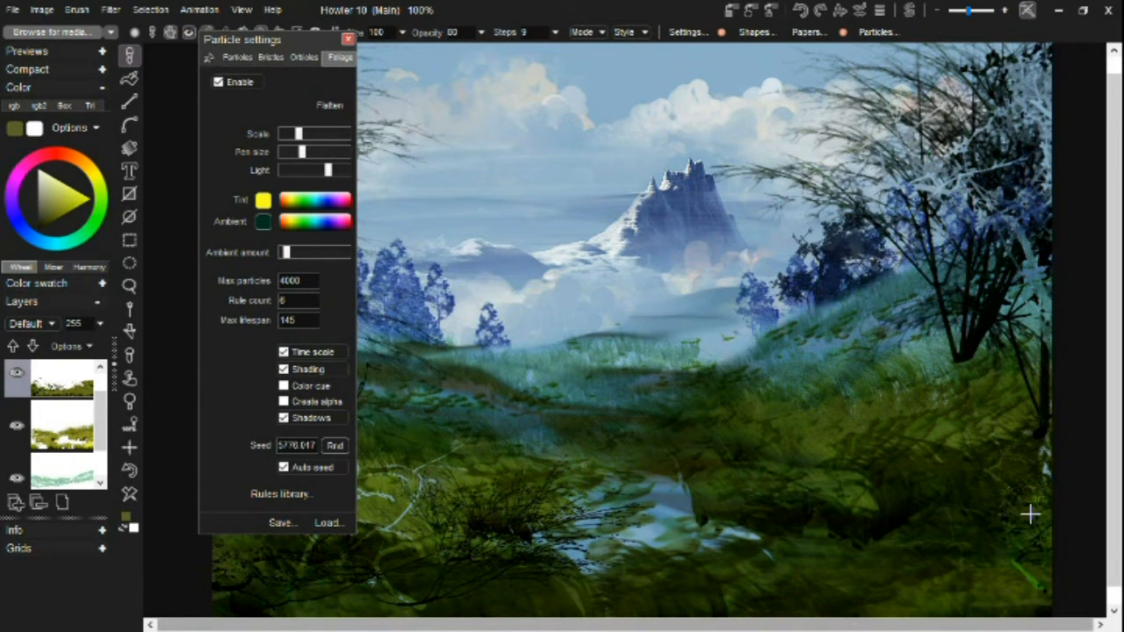
{"action": "left_click_drag", "start_coordinate": [1025, 592], "coordinate": [953, 591]}
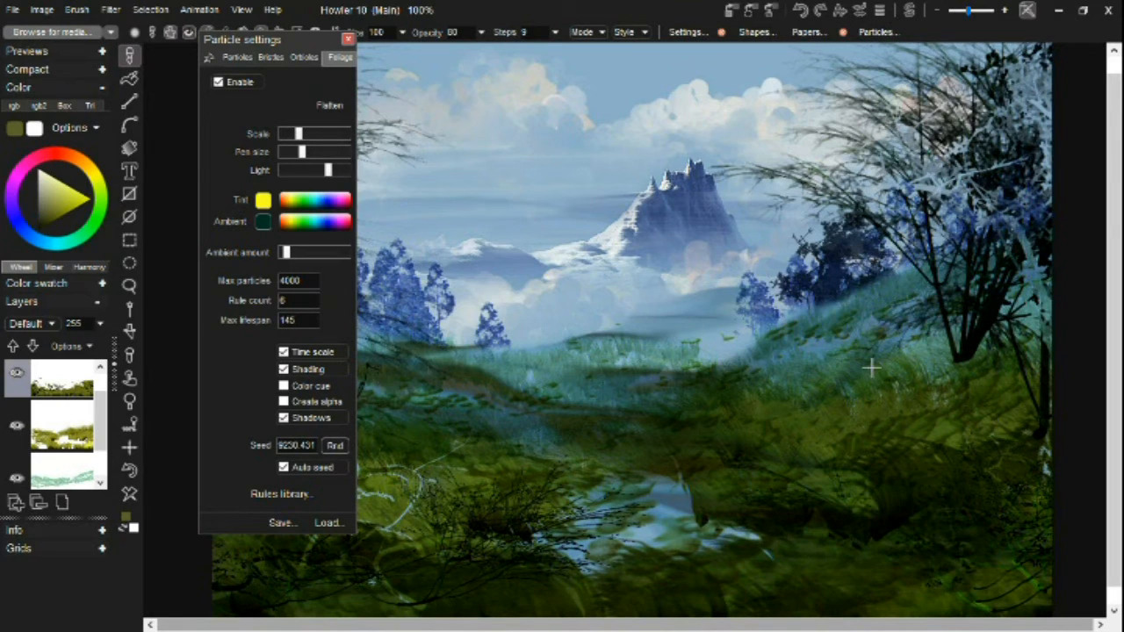
{"action": "left_click_drag", "start_coordinate": [1068, 501], "coordinate": [1031, 399]}
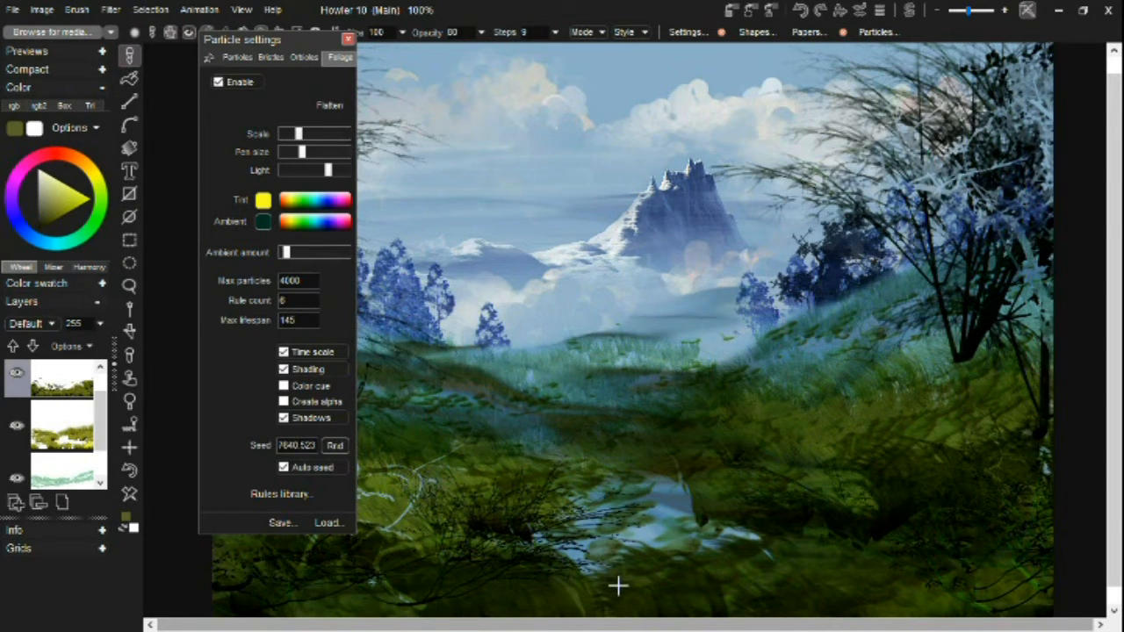
{"action": "mouse_move", "coordinate": [819, 604]}
{"action": "left_mouse_down"}
{"action": "mouse_move", "coordinate": [868, 617]}
{"action": "mouse_move", "coordinate": [840, 609]}
{"action": "left_mouse_up"}
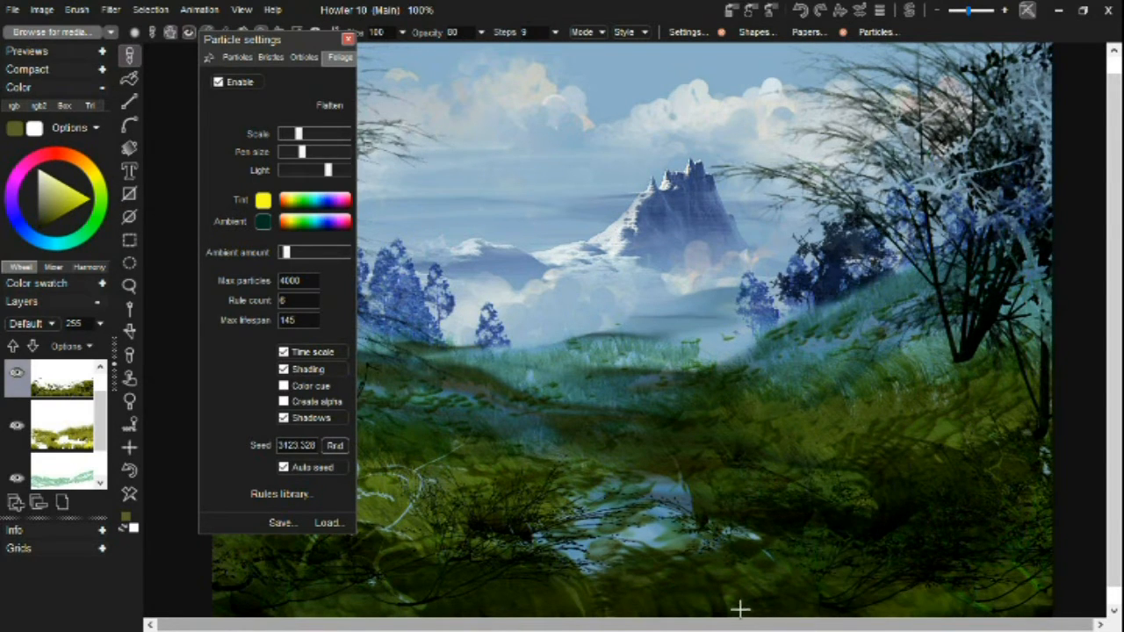
{"action": "mouse_move", "coordinate": [666, 607]}
{"action": "left_mouse_down"}
{"action": "mouse_move", "coordinate": [633, 630]}
{"action": "mouse_move", "coordinate": [560, 627]}
{"action": "left_mouse_up"}
{"action": "mouse_move", "coordinate": [395, 620]}
{"action": "left_mouse_down"}
{"action": "mouse_move", "coordinate": [497, 626]}
{"action": "mouse_move", "coordinate": [542, 614]}
{"action": "left_mouse_up"}
{"action": "mouse_move", "coordinate": [921, 597]}
{"action": "left_mouse_down"}
{"action": "mouse_move", "coordinate": [998, 613]}
{"action": "mouse_move", "coordinate": [952, 625]}
{"action": "left_mouse_up"}
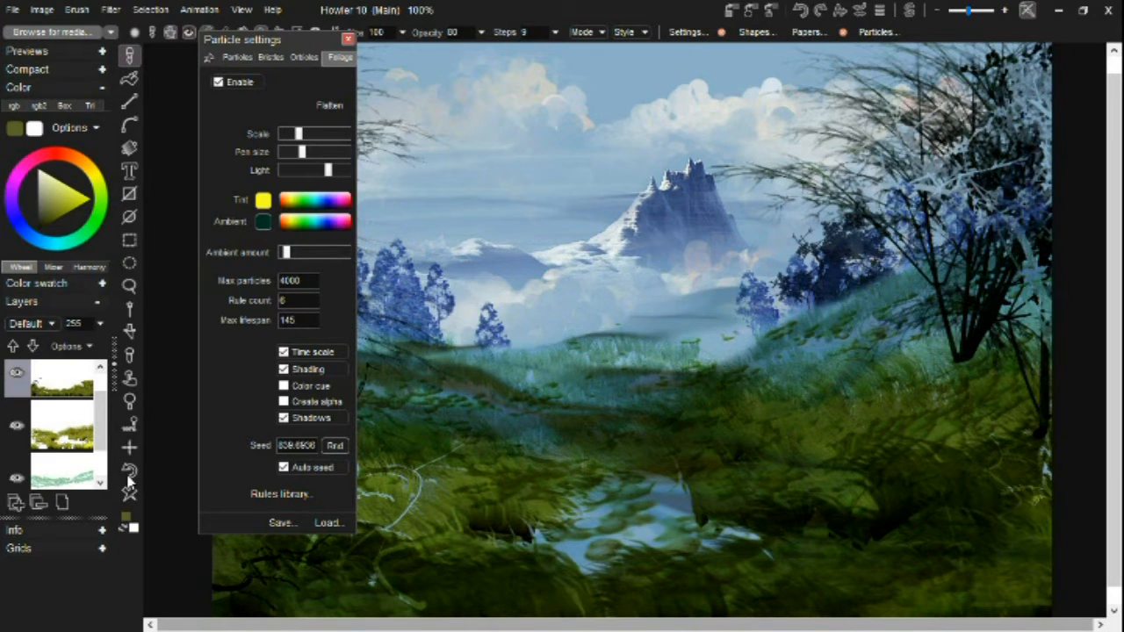
Step: Load the weed 04 foliage preset and paint small weeds and curling stems across the near foreground on both sides of the stream
{"action": "left_click", "coordinate": [329, 523]}
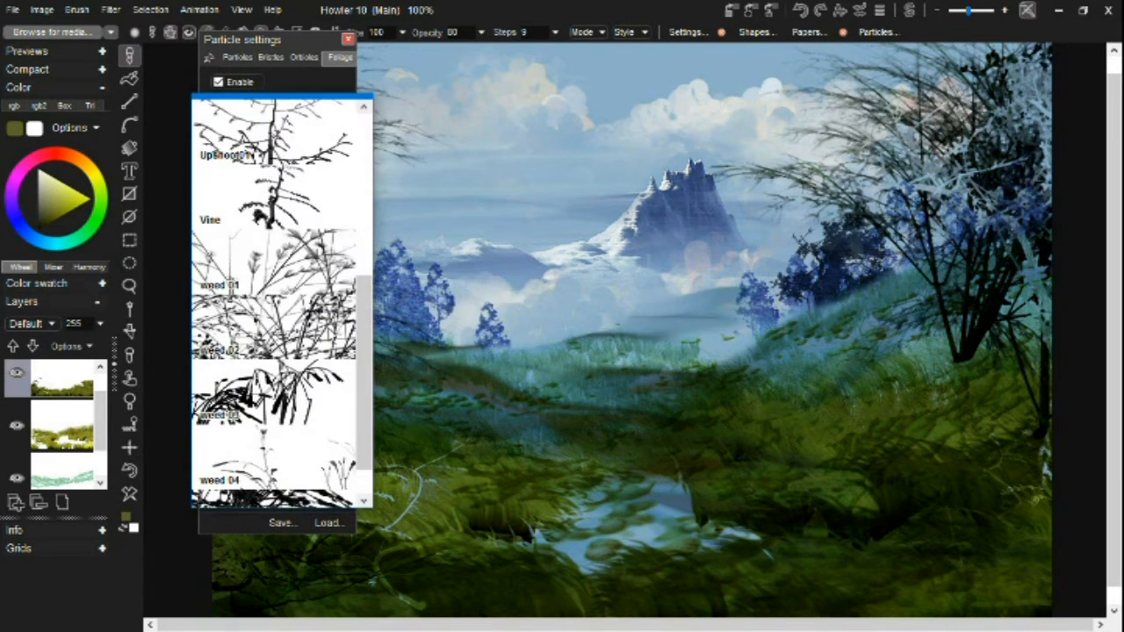
{"action": "scroll", "coordinate": [369, 281], "scroll_direction": "down", "scroll_amount": 1}
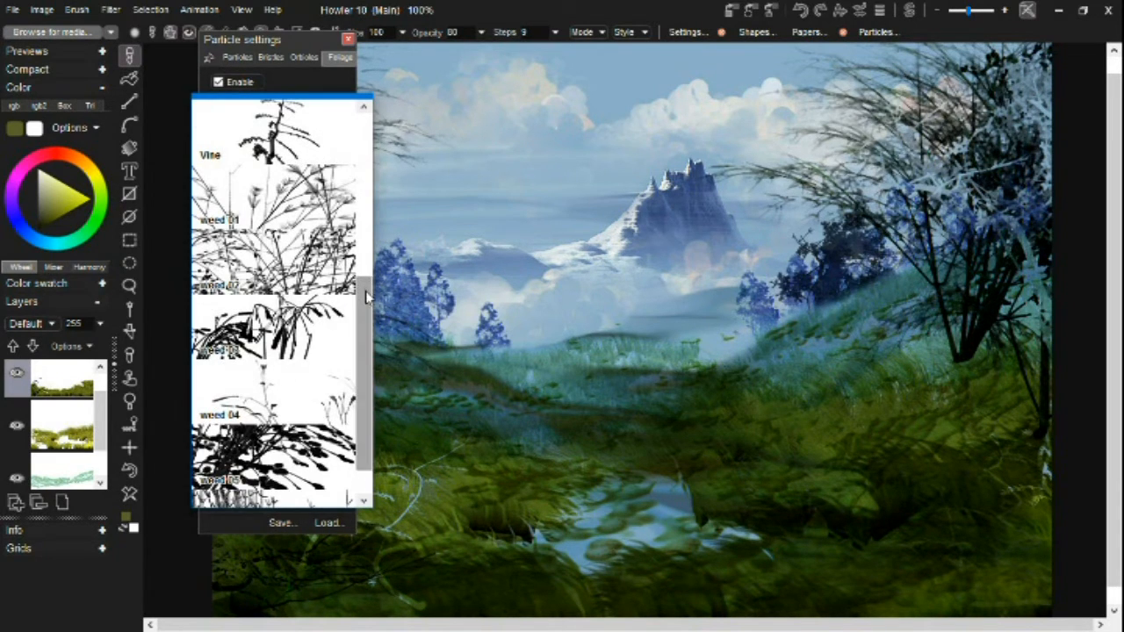
{"action": "left_click", "coordinate": [281, 412]}
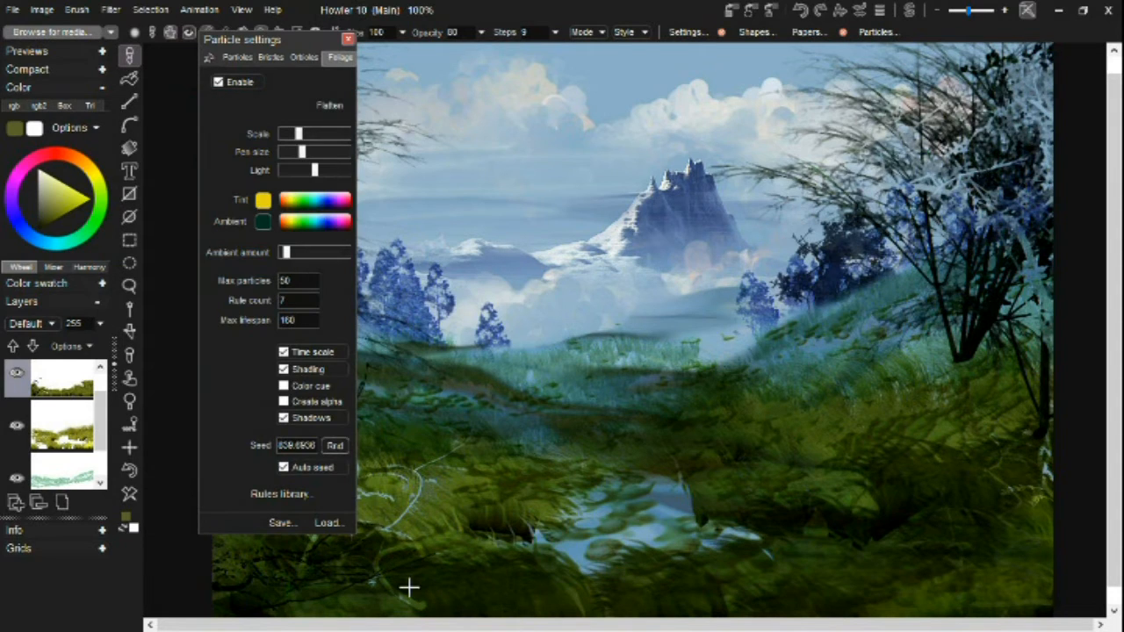
{"action": "mouse_move", "coordinate": [503, 572]}
{"action": "left_mouse_down"}
{"action": "mouse_move", "coordinate": [494, 546]}
{"action": "mouse_move", "coordinate": [400, 608]}
{"action": "mouse_move", "coordinate": [397, 584]}
{"action": "mouse_move", "coordinate": [410, 594]}
{"action": "mouse_move", "coordinate": [379, 570]}
{"action": "mouse_move", "coordinate": [448, 596]}
{"action": "mouse_move", "coordinate": [426, 596]}
{"action": "mouse_move", "coordinate": [427, 620]}
{"action": "mouse_move", "coordinate": [469, 566]}
{"action": "mouse_move", "coordinate": [445, 619]}
{"action": "mouse_move", "coordinate": [310, 615]}
{"action": "mouse_move", "coordinate": [362, 583]}
{"action": "mouse_move", "coordinate": [329, 594]}
{"action": "mouse_move", "coordinate": [304, 624]}
{"action": "mouse_move", "coordinate": [232, 625]}
{"action": "mouse_move", "coordinate": [211, 611]}
{"action": "mouse_move", "coordinate": [312, 606]}
{"action": "mouse_move", "coordinate": [340, 625]}
{"action": "left_mouse_up"}
{"action": "mouse_move", "coordinate": [878, 603]}
{"action": "left_mouse_down"}
{"action": "mouse_move", "coordinate": [1070, 606]}
{"action": "mouse_move", "coordinate": [999, 595]}
{"action": "mouse_move", "coordinate": [1030, 595]}
{"action": "mouse_move", "coordinate": [1033, 609]}
{"action": "mouse_move", "coordinate": [1031, 539]}
{"action": "mouse_move", "coordinate": [1046, 563]}
{"action": "mouse_move", "coordinate": [1009, 585]}
{"action": "mouse_move", "coordinate": [851, 595]}
{"action": "mouse_move", "coordinate": [808, 583]}
{"action": "mouse_move", "coordinate": [804, 621]}
{"action": "mouse_move", "coordinate": [738, 626]}
{"action": "left_mouse_up"}
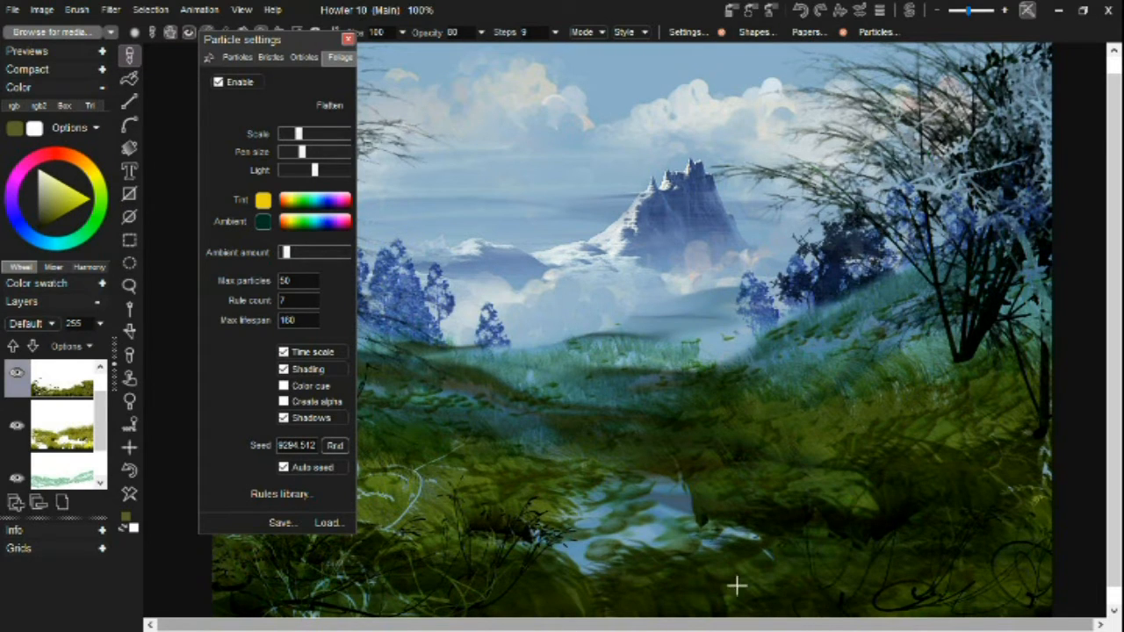
{"action": "scroll", "coordinate": [1121, 309], "scroll_direction": "down", "scroll_amount": 1}
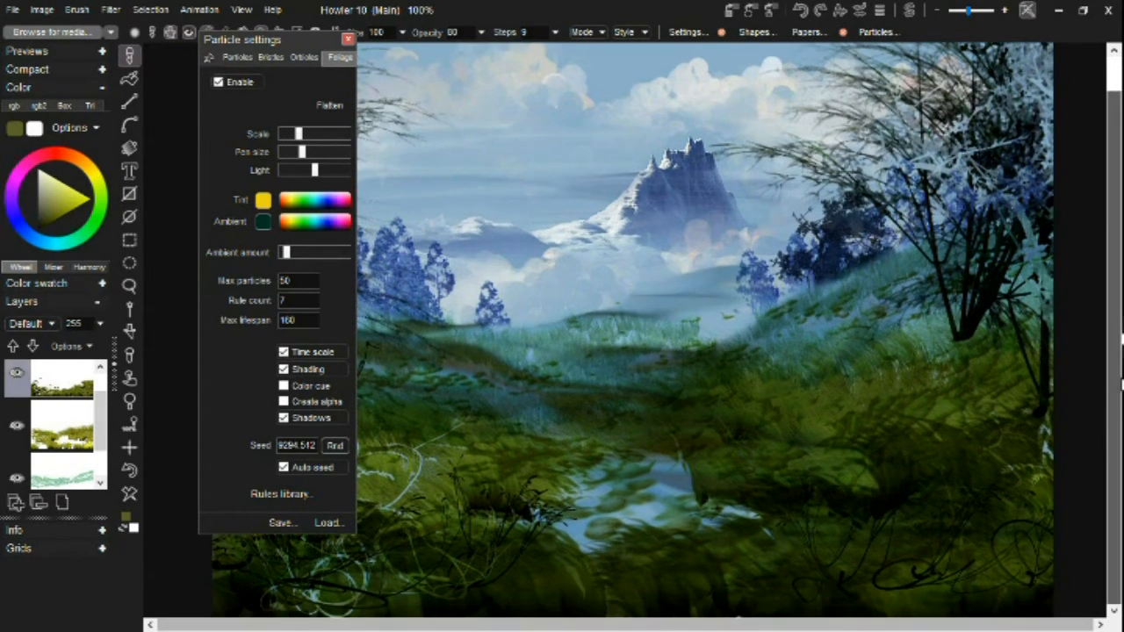
{"action": "left_click_drag", "start_coordinate": [664, 594], "coordinate": [552, 597]}
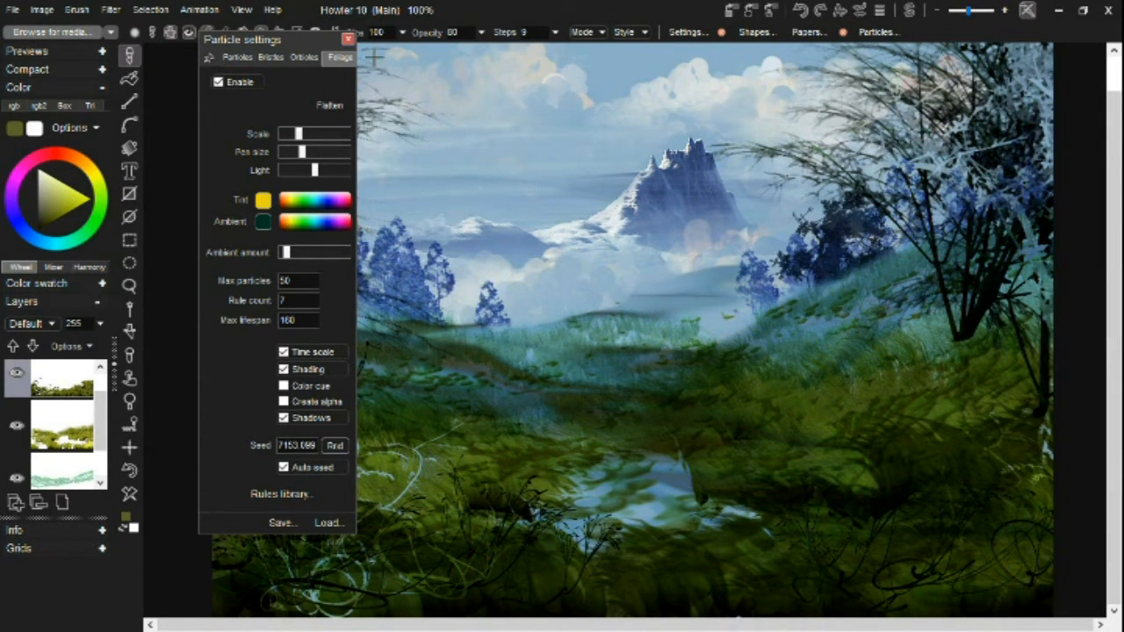
{"action": "left_click", "coordinate": [348, 39]}
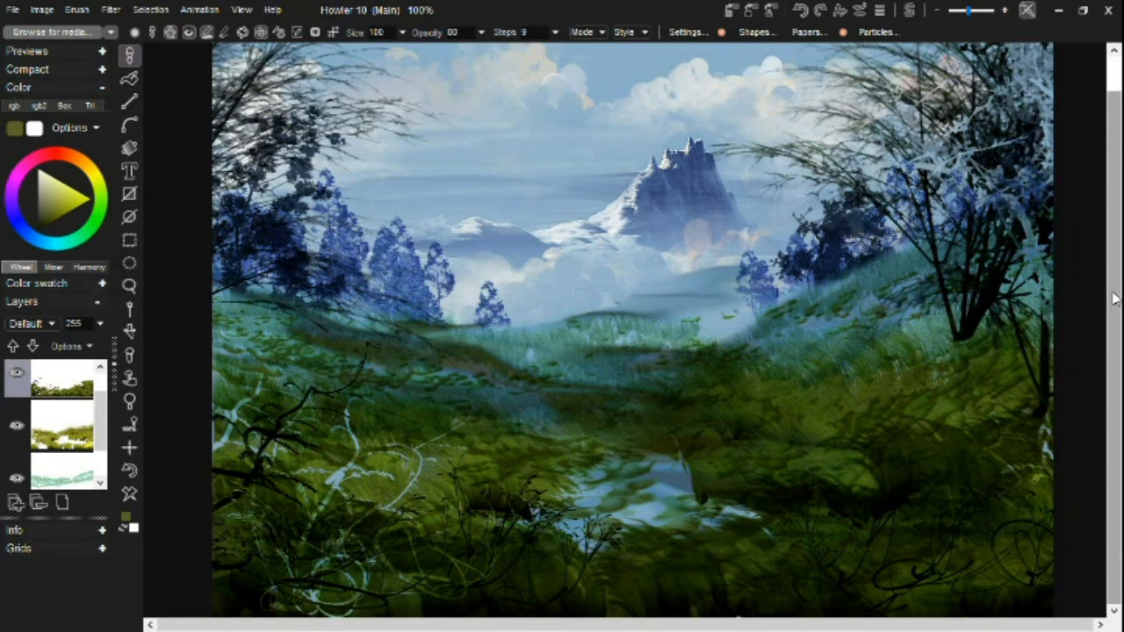
{"action": "scroll", "coordinate": [1115, 299], "scroll_direction": "up", "scroll_amount": 2}
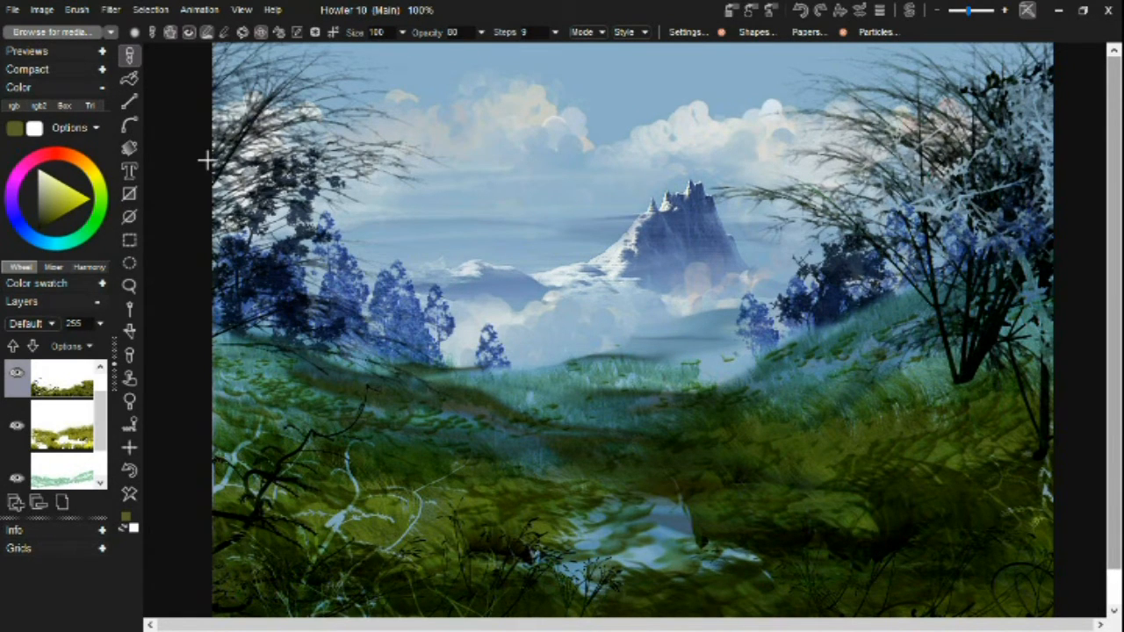
Step: Save the painting in layered format over the existing Landscape_Progress_02.lyr
{"action": "left_click", "coordinate": [13, 9]}
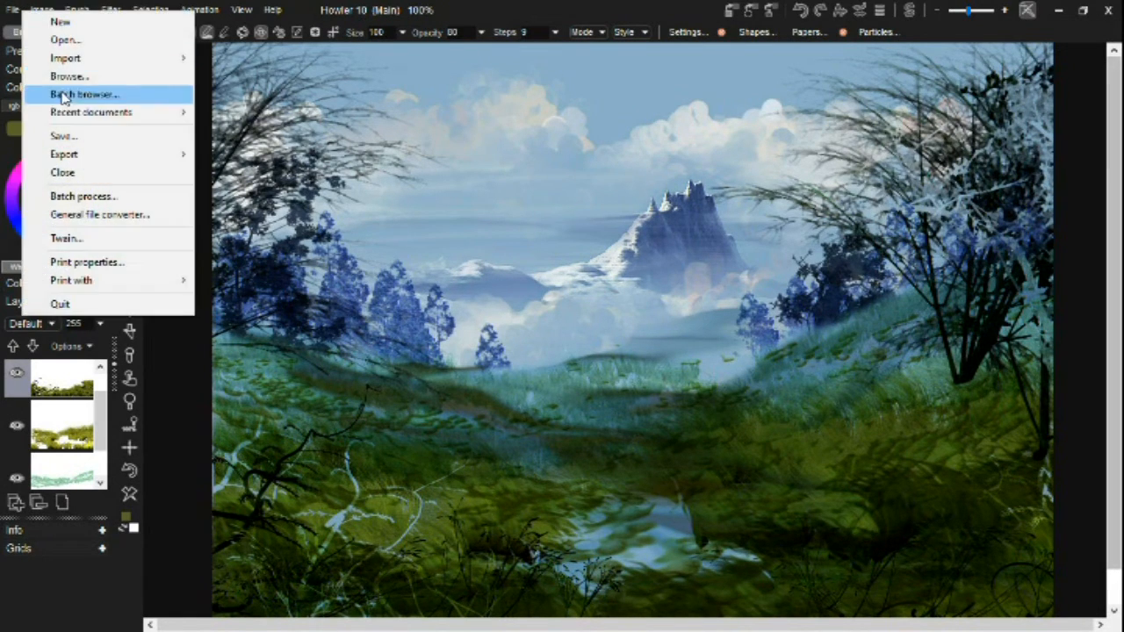
{"action": "left_click", "coordinate": [78, 138]}
{"action": "left_click", "coordinate": [489, 388]}
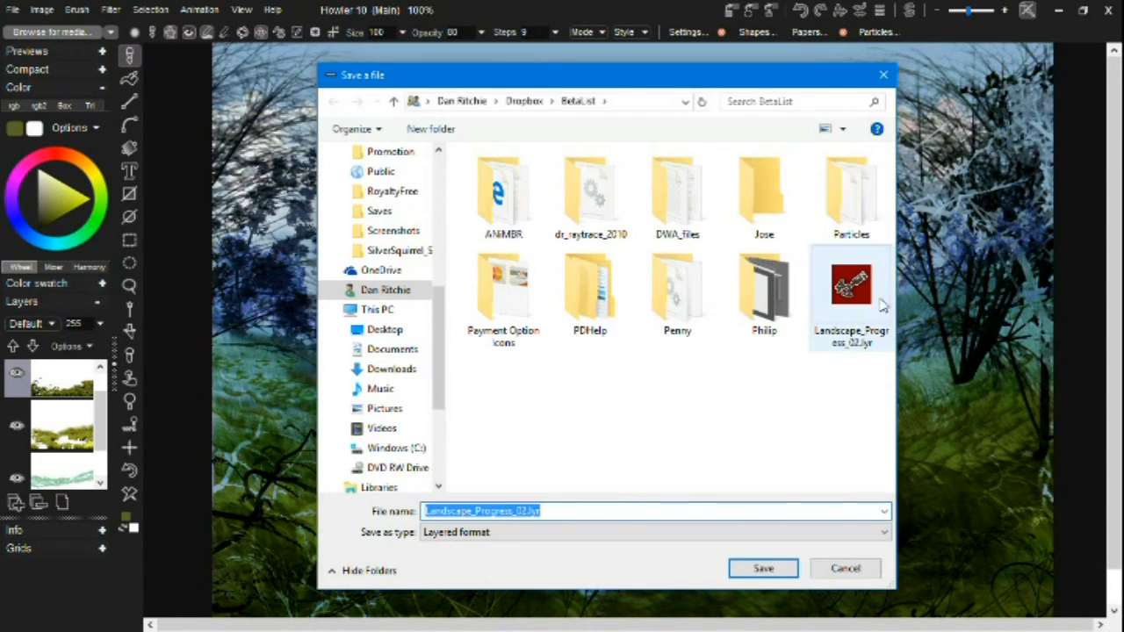
{"action": "left_click", "coordinate": [867, 303]}
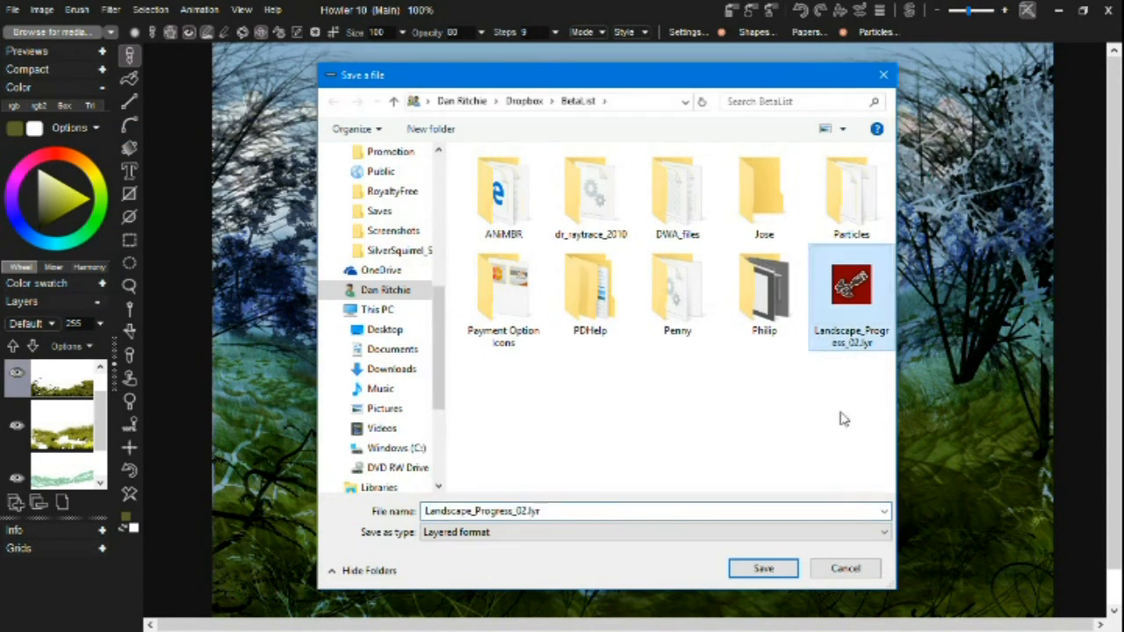
{"action": "left_click", "coordinate": [795, 569]}
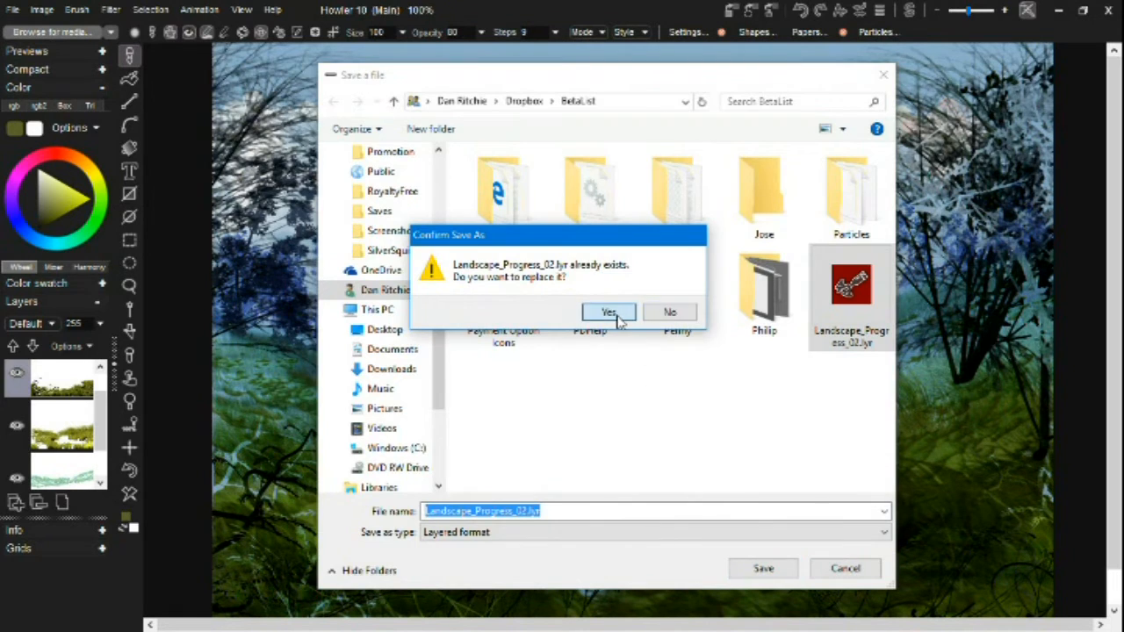
{"action": "left_click", "coordinate": [622, 312]}
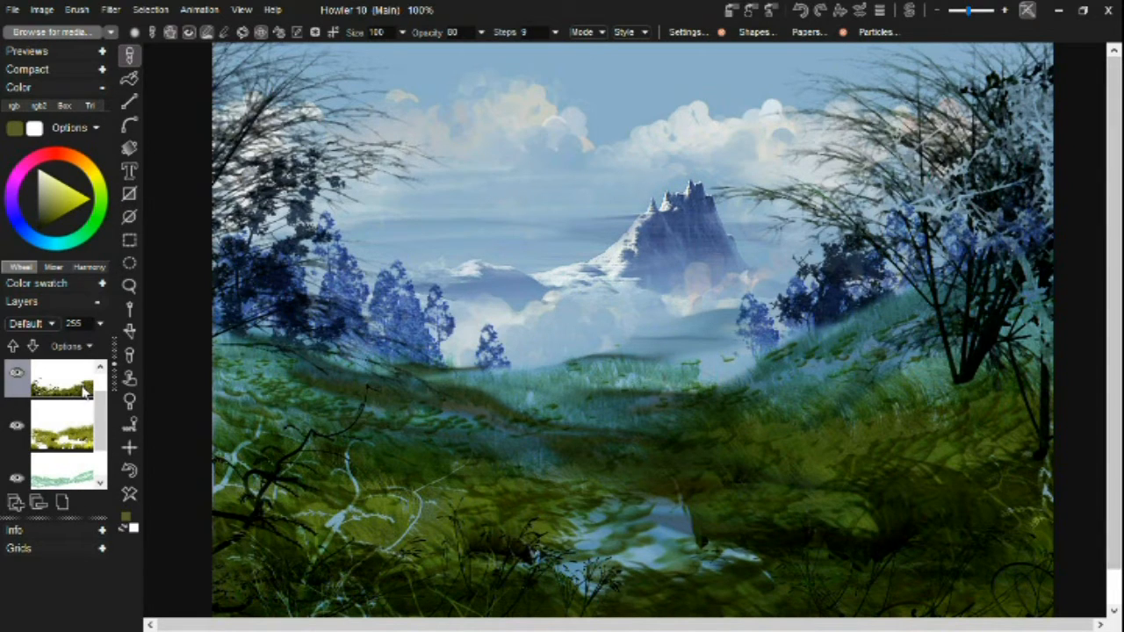
Step: Tint the foreground weed layer warm orange with Adjust color, resetting its offsets before adding red and a little green
{"action": "left_click", "coordinate": [110, 9]}
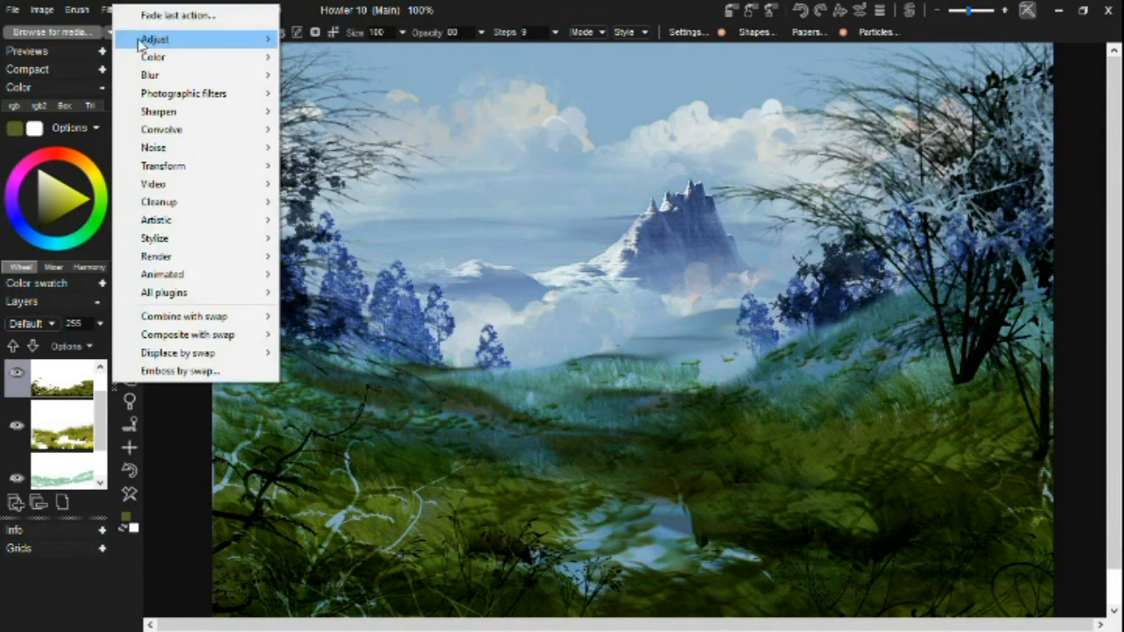
{"action": "mouse_move", "coordinate": [187, 50]}
{"action": "left_click", "coordinate": [305, 42]}
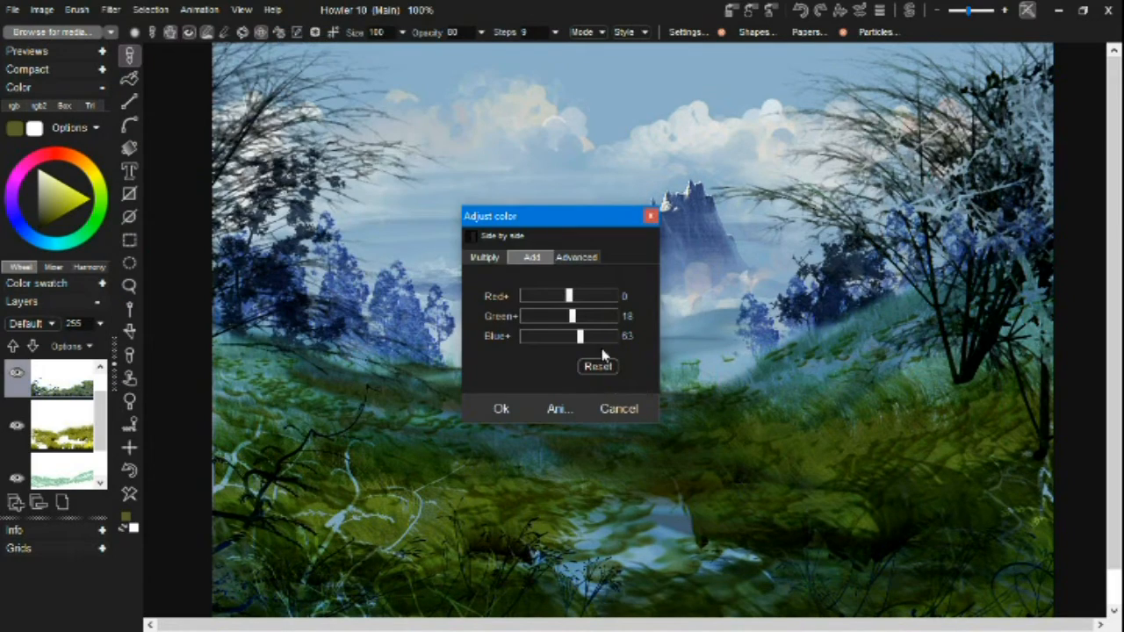
{"action": "mouse_move", "coordinate": [569, 296]}
{"action": "left_mouse_down"}
{"action": "mouse_move", "coordinate": [654, 295]}
{"action": "mouse_move", "coordinate": [573, 305]}
{"action": "mouse_move", "coordinate": [617, 295]}
{"action": "mouse_move", "coordinate": [591, 295]}
{"action": "left_mouse_up"}
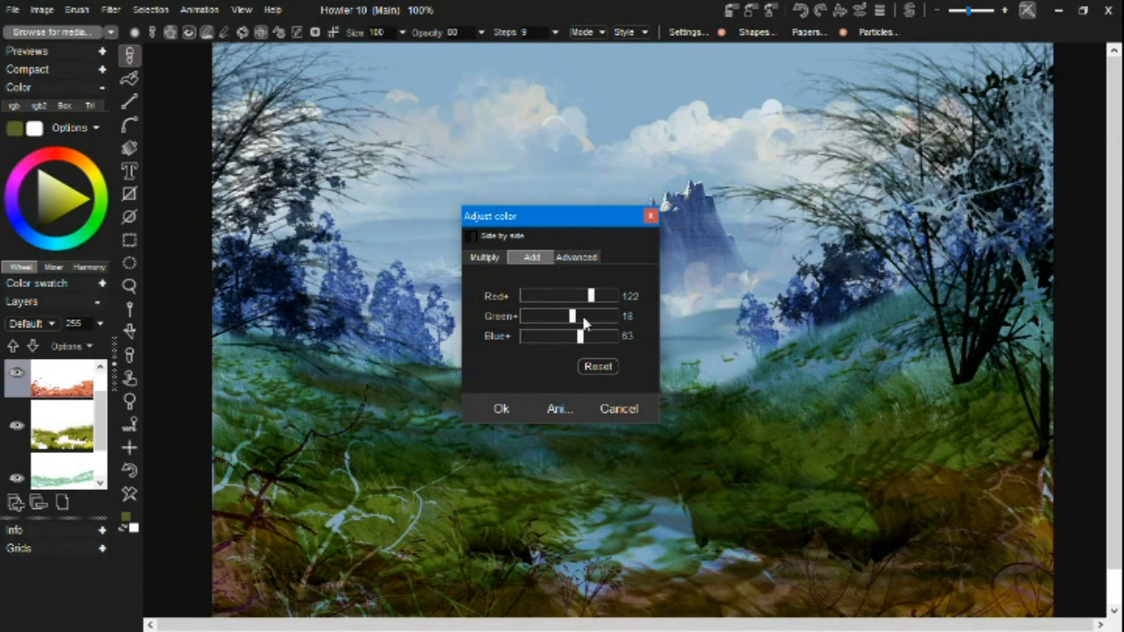
{"action": "left_click", "coordinate": [577, 367]}
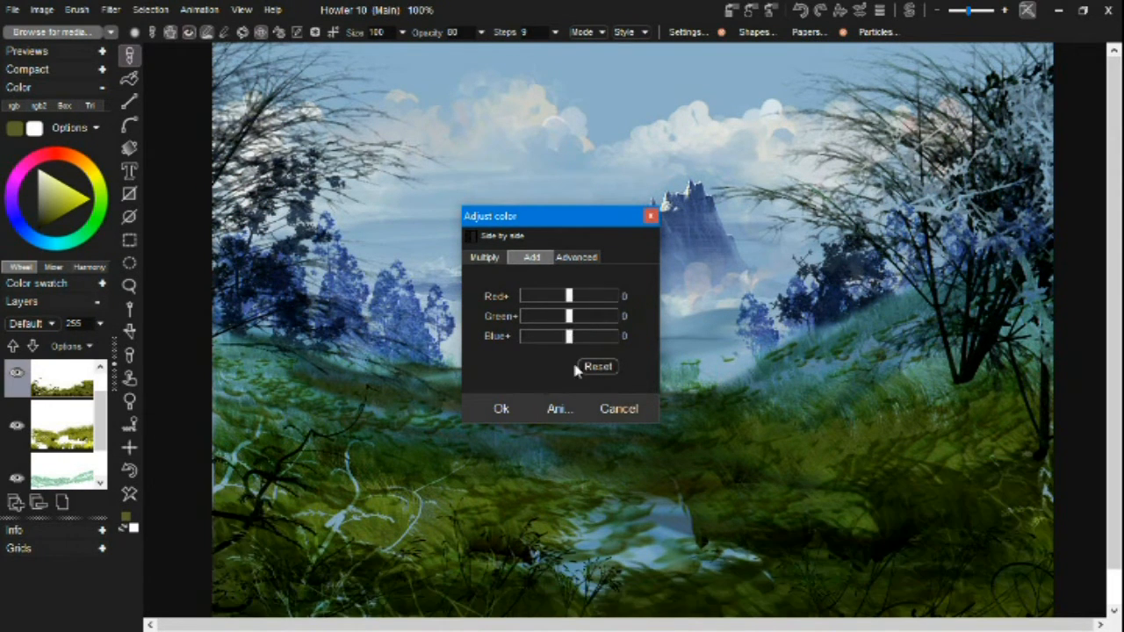
{"action": "mouse_move", "coordinate": [575, 301]}
{"action": "left_mouse_down"}
{"action": "mouse_move", "coordinate": [591, 297]}
{"action": "mouse_move", "coordinate": [574, 321]}
{"action": "left_mouse_up"}
{"action": "left_click", "coordinate": [505, 409]}
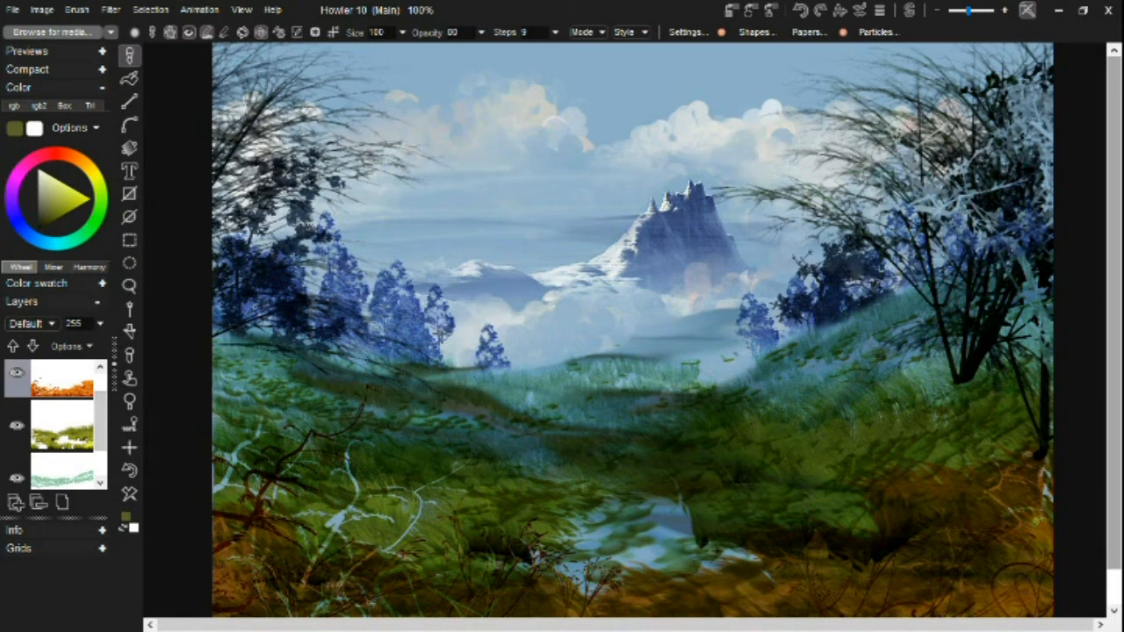
Step: Permanently merge all layers of the painting into one
{"action": "left_click", "coordinate": [61, 508]}
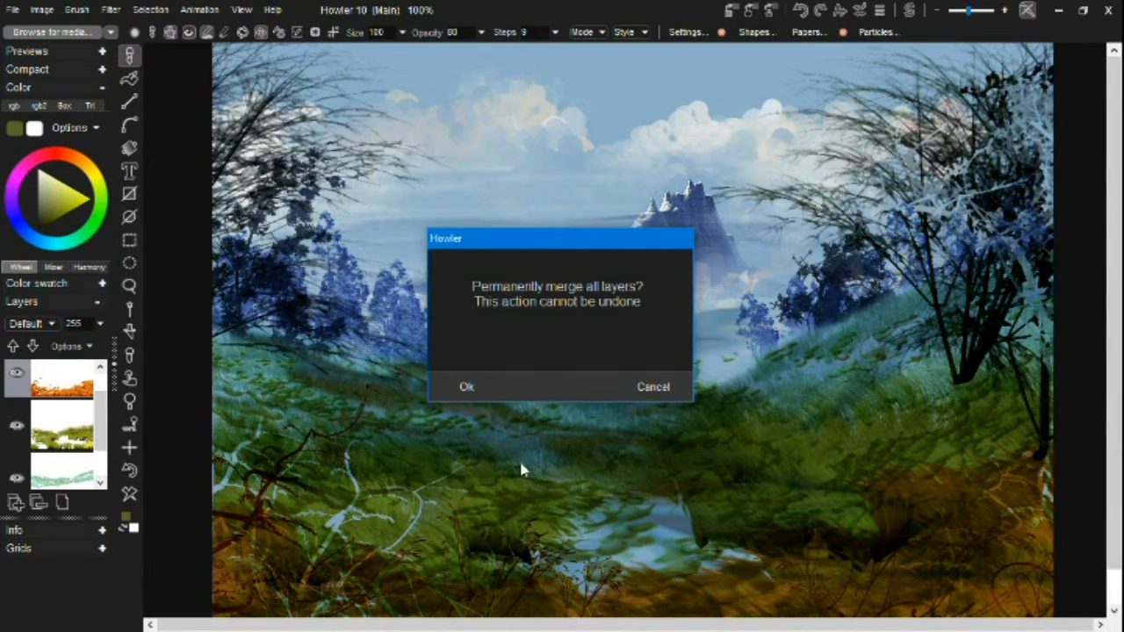
{"action": "left_click", "coordinate": [480, 387]}
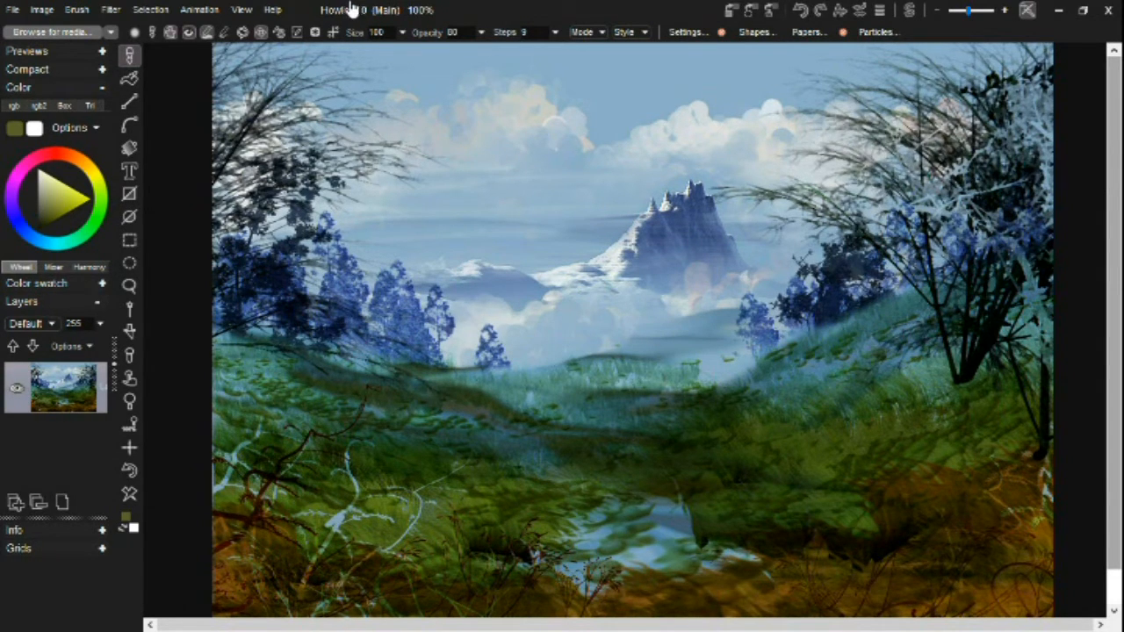
{"action": "left_click", "coordinate": [150, 9]}
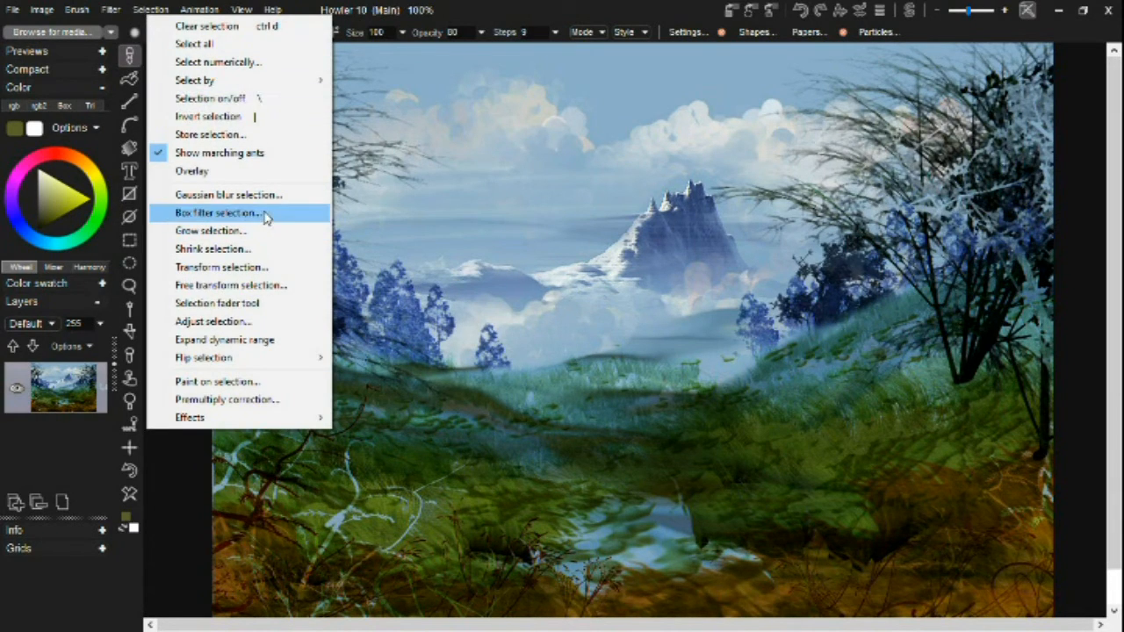
{"action": "left_click", "coordinate": [617, 17]}
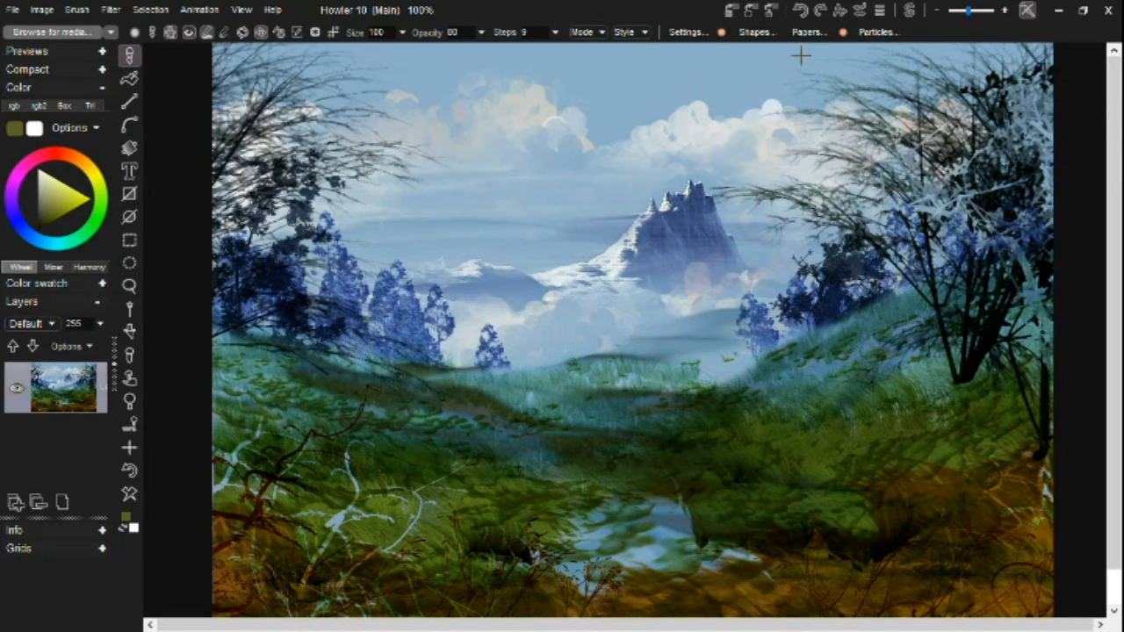
Step: Try a slanted multicolour linear gradient on the cleared swap image, and clear it before returning to the main painting
{"action": "left_click", "coordinate": [910, 11]}
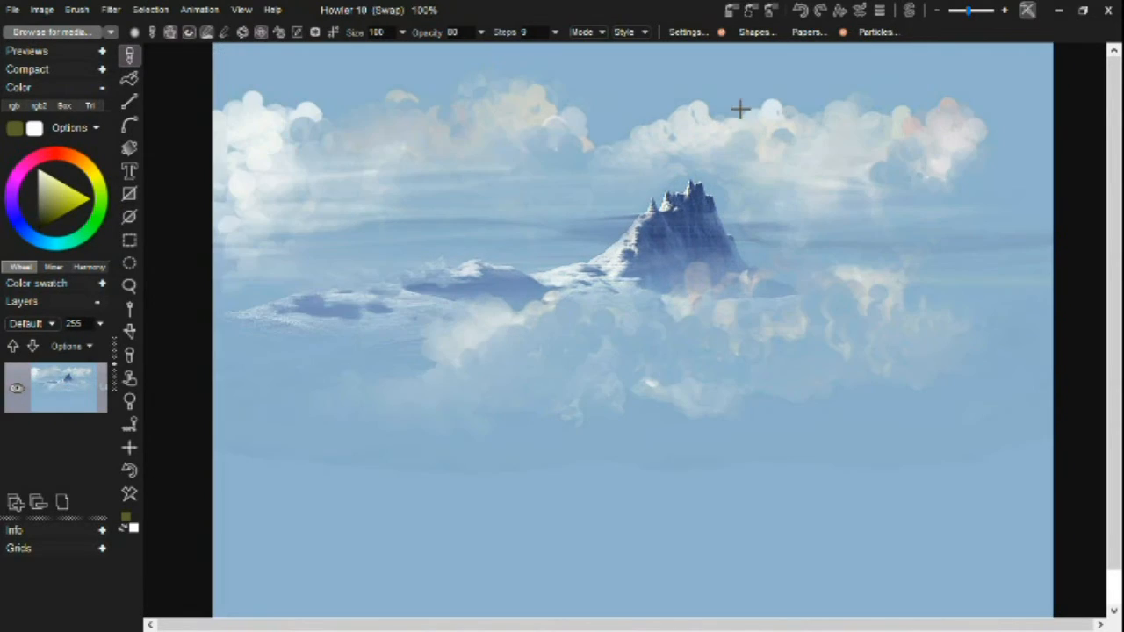
{"action": "left_click", "coordinate": [129, 493]}
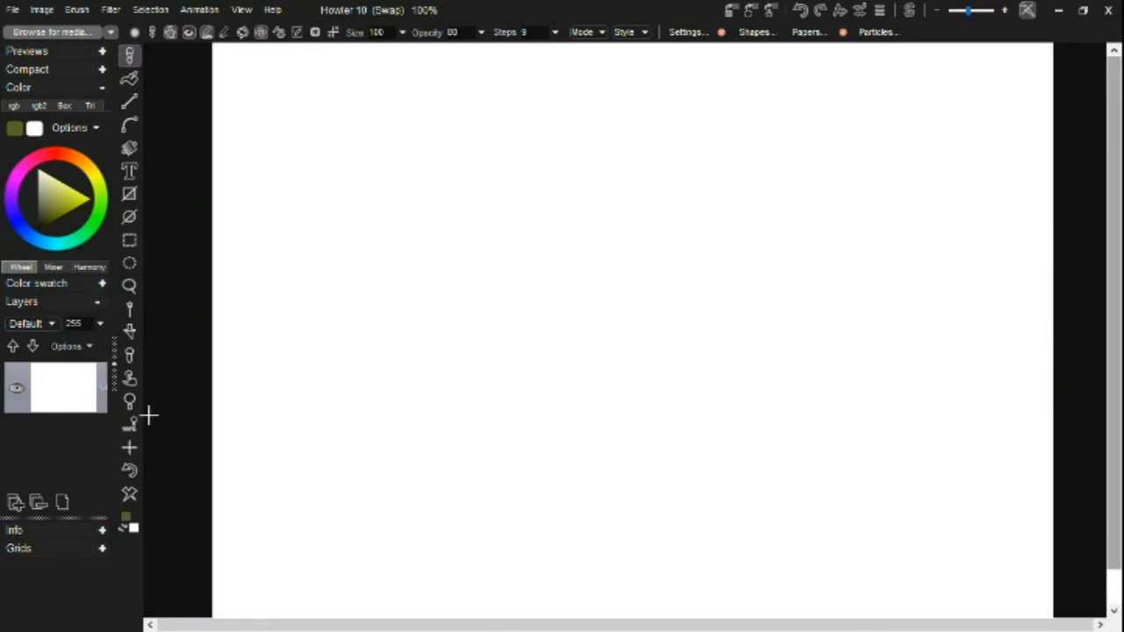
{"action": "left_click", "coordinate": [130, 148]}
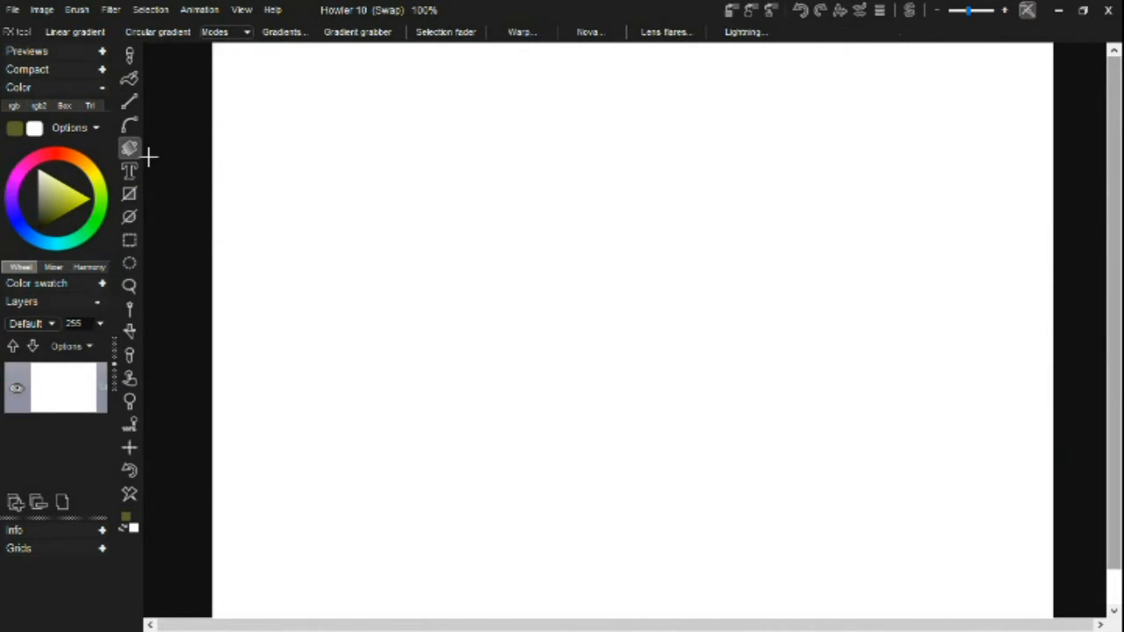
{"action": "left_click_drag", "start_coordinate": [635, 553], "coordinate": [599, 185]}
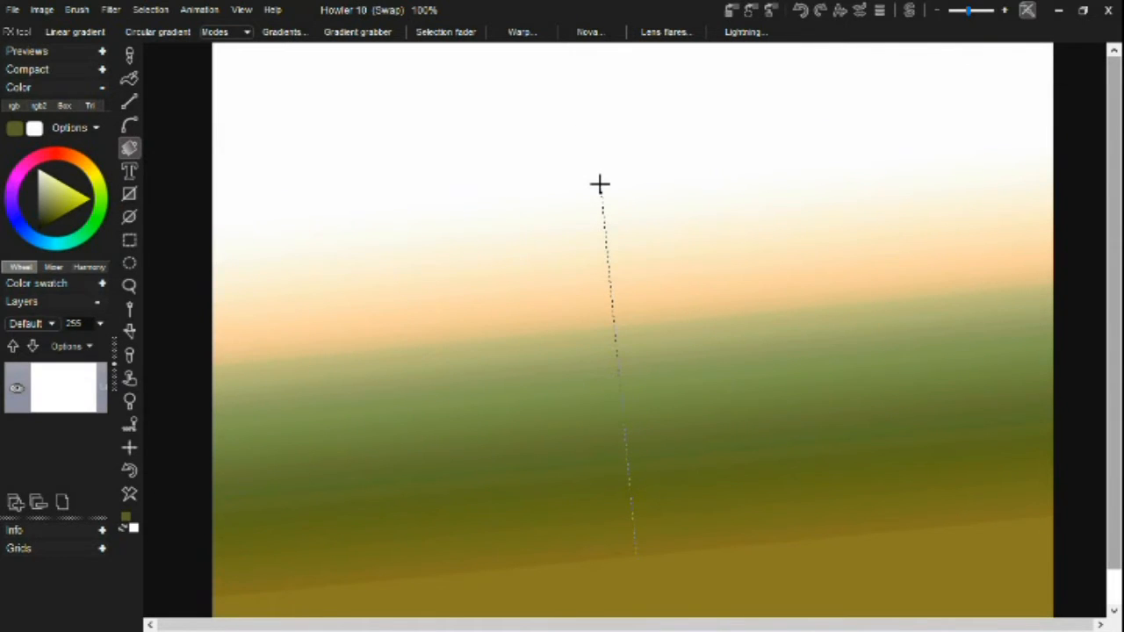
{"action": "left_click_drag", "start_coordinate": [600, 184], "coordinate": [609, 219]}
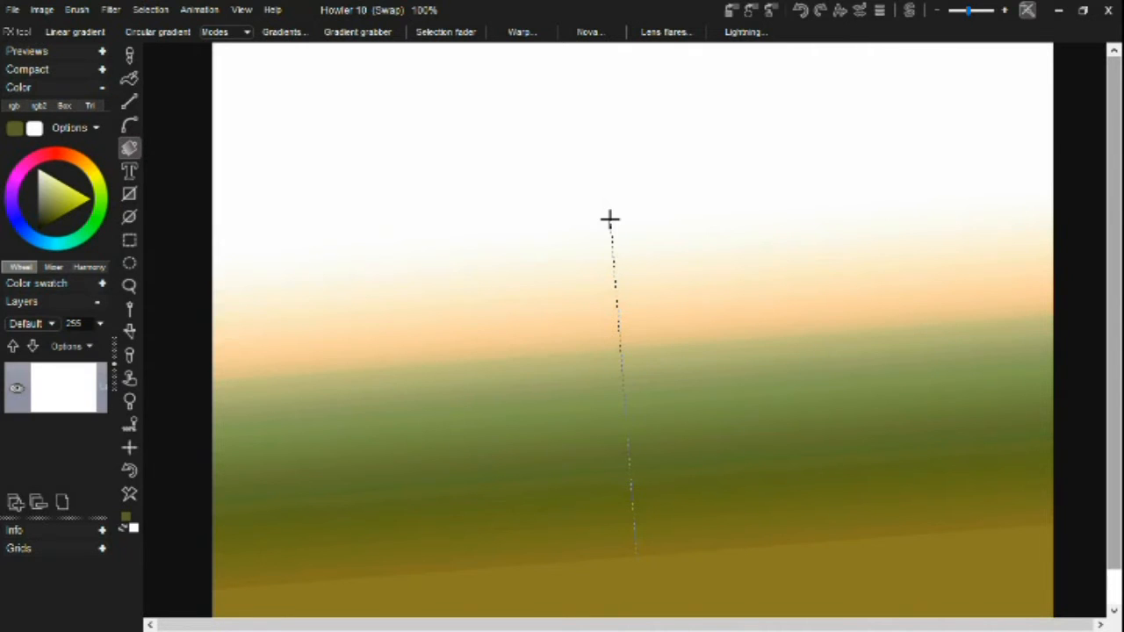
{"action": "left_click_drag", "start_coordinate": [611, 228], "coordinate": [710, 475]}
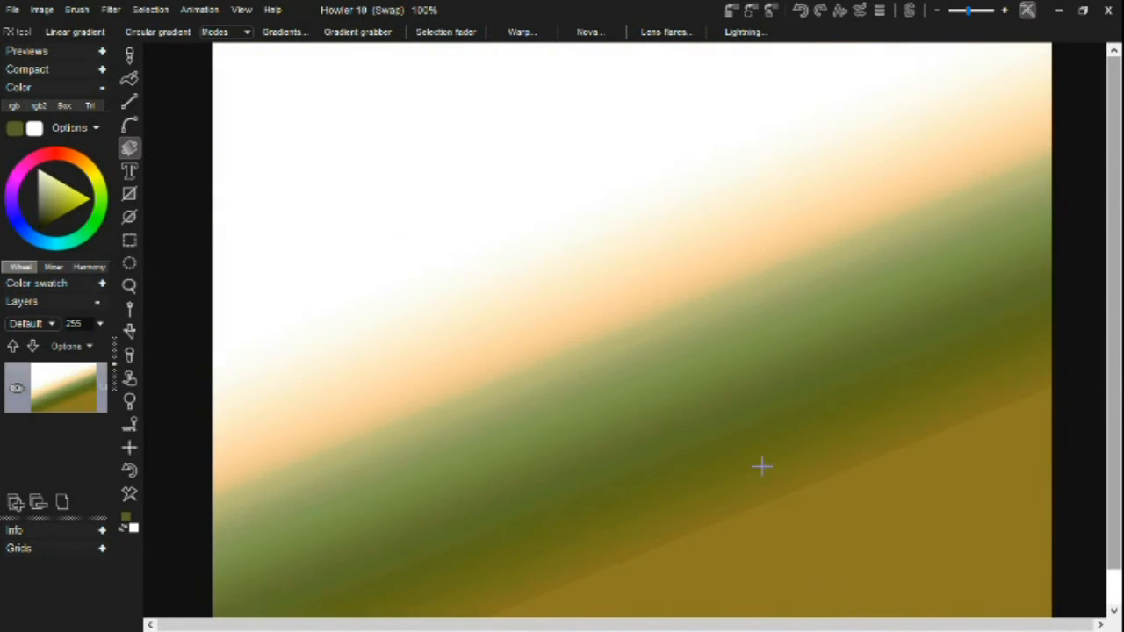
{"action": "left_click", "coordinate": [129, 497]}
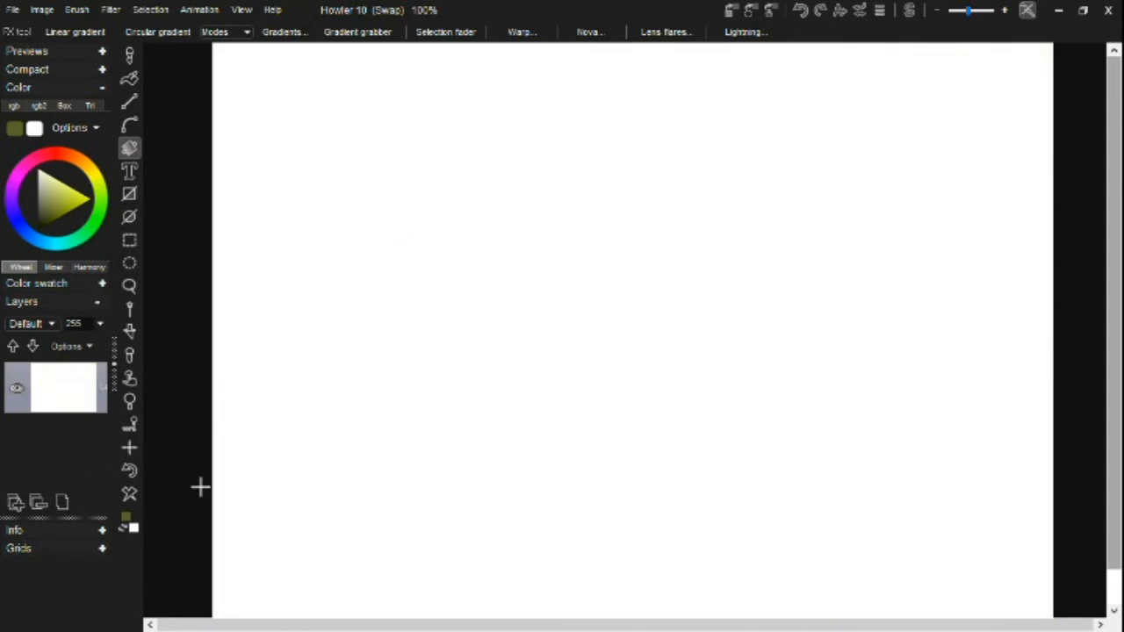
{"action": "left_click", "coordinate": [911, 14]}
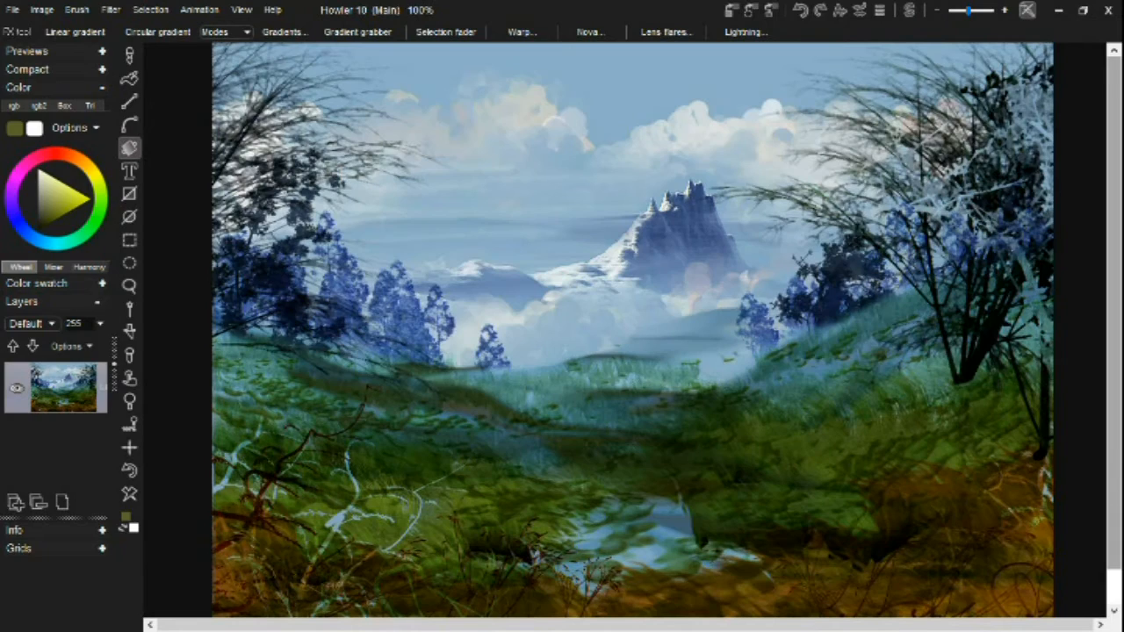
Step: Create a faded selection over the foreground with the Selection fader tool, running from below the stream up to the far meadow
{"action": "left_click", "coordinate": [157, 12]}
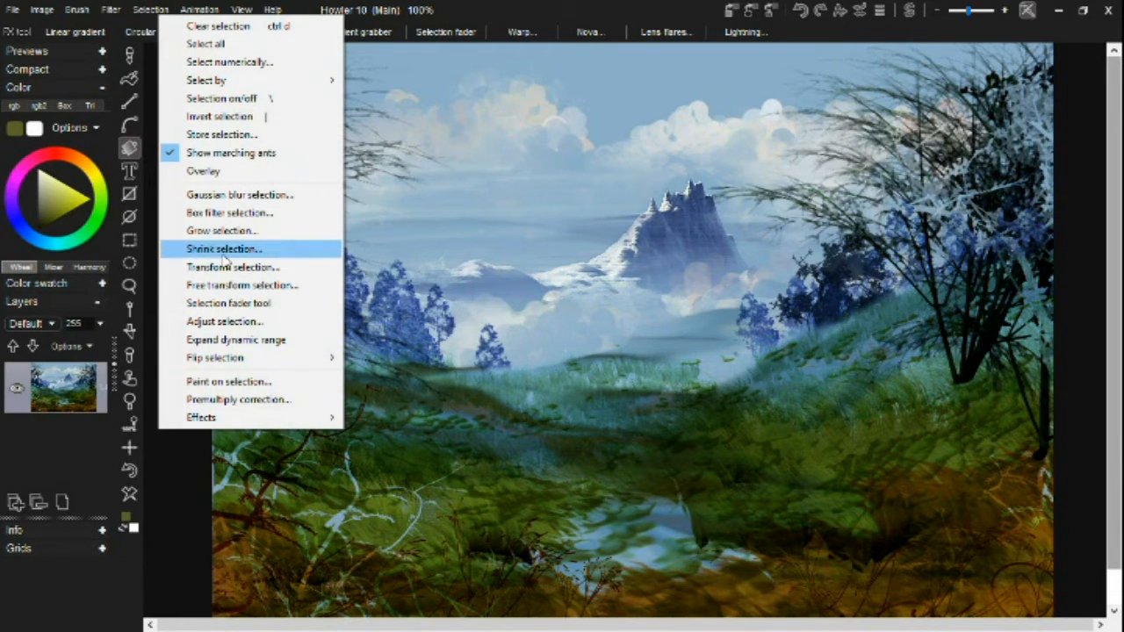
{"action": "left_click", "coordinate": [283, 307]}
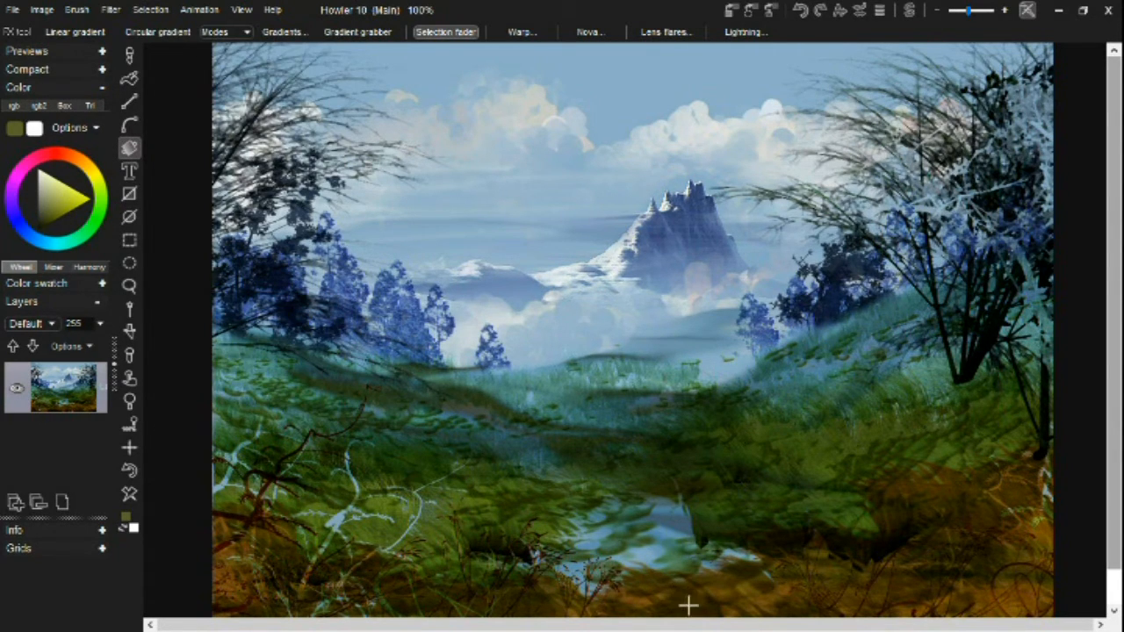
{"action": "left_click", "coordinate": [109, 9]}
{"action": "mouse_move", "coordinate": [151, 9]}
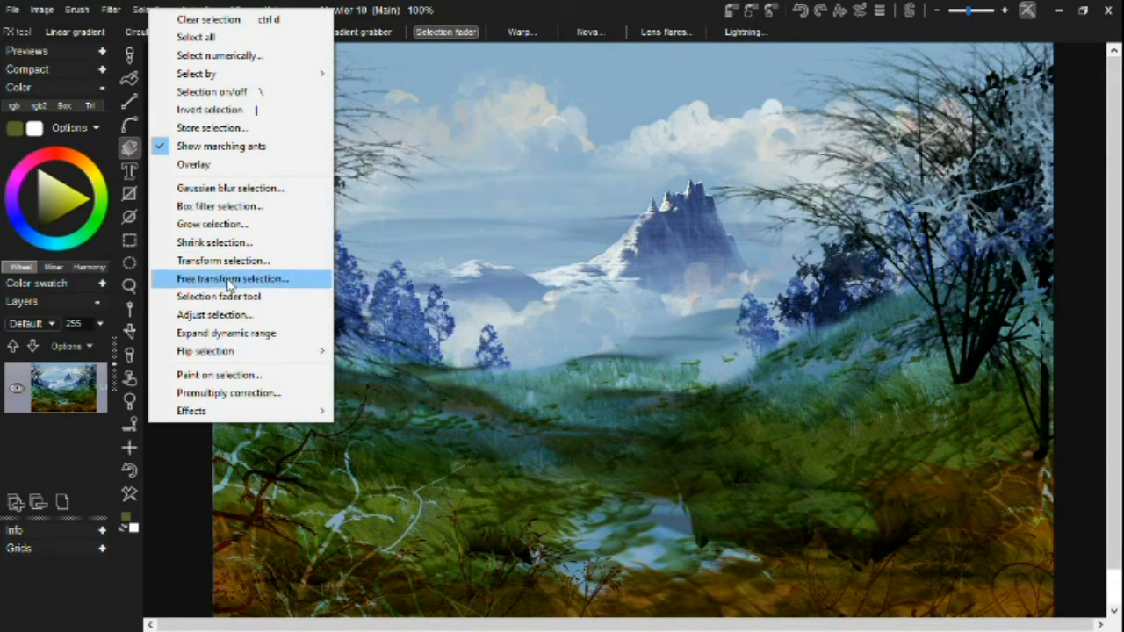
{"action": "left_click", "coordinate": [470, 145]}
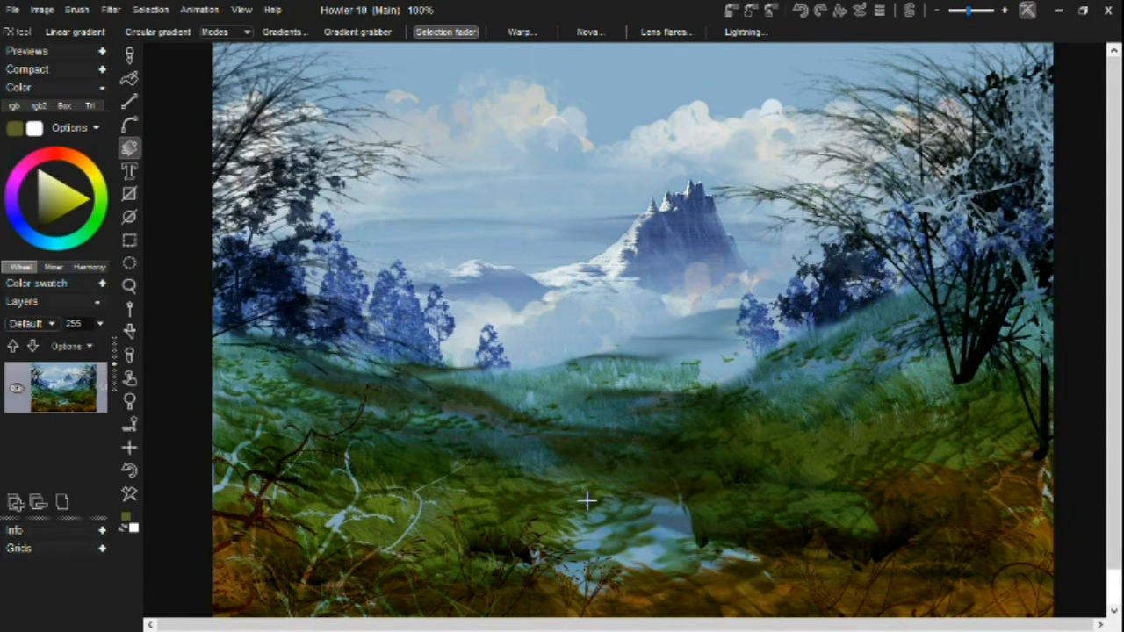
{"action": "mouse_move", "coordinate": [612, 569]}
{"action": "left_mouse_down"}
{"action": "mouse_move", "coordinate": [595, 477]}
{"action": "mouse_move", "coordinate": [589, 283]}
{"action": "mouse_move", "coordinate": [570, 195]}
{"action": "mouse_move", "coordinate": [575, 331]}
{"action": "left_mouse_up"}
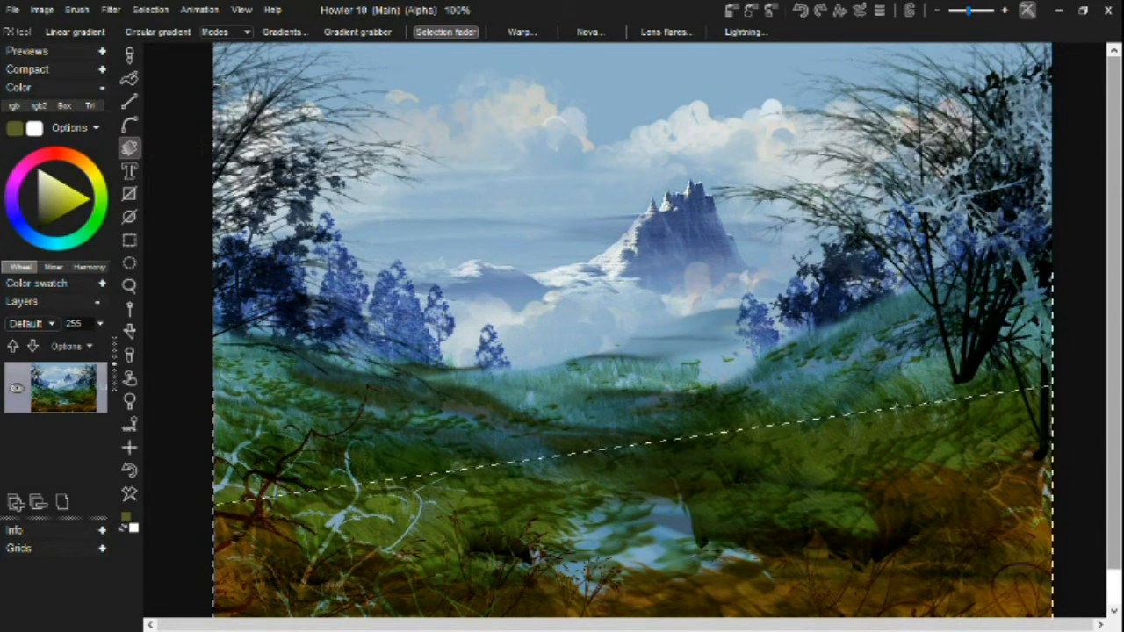
Step: View the faded selection as a greyscale mask in paint on selection mode, and leave that mode
{"action": "left_click", "coordinate": [150, 10]}
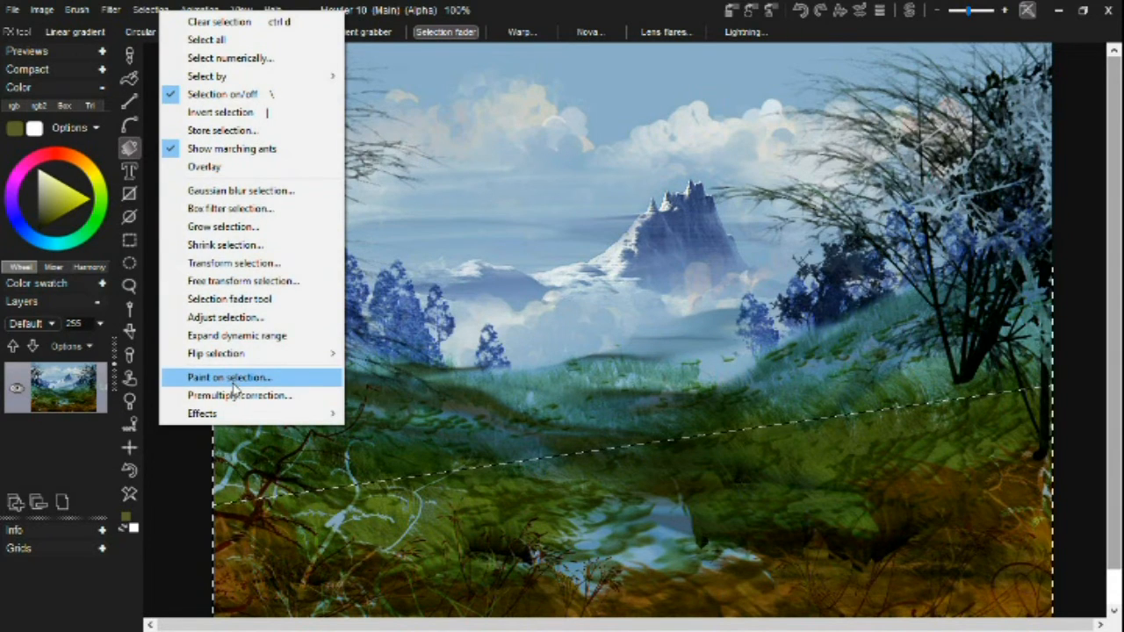
{"action": "left_click", "coordinate": [230, 377]}
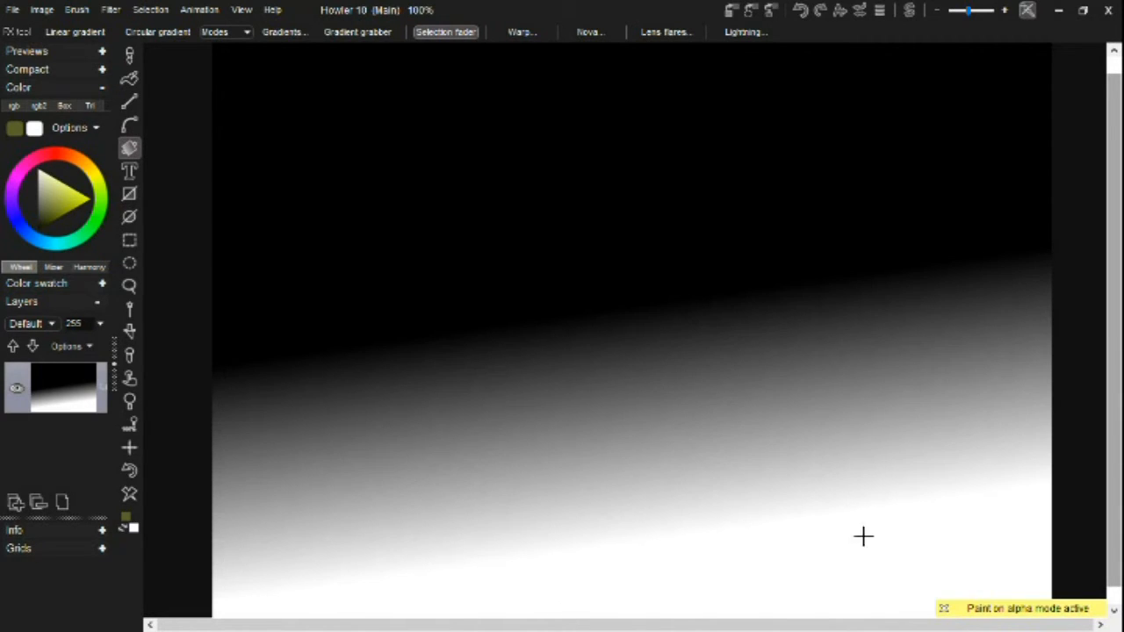
{"action": "left_click", "coordinate": [945, 610]}
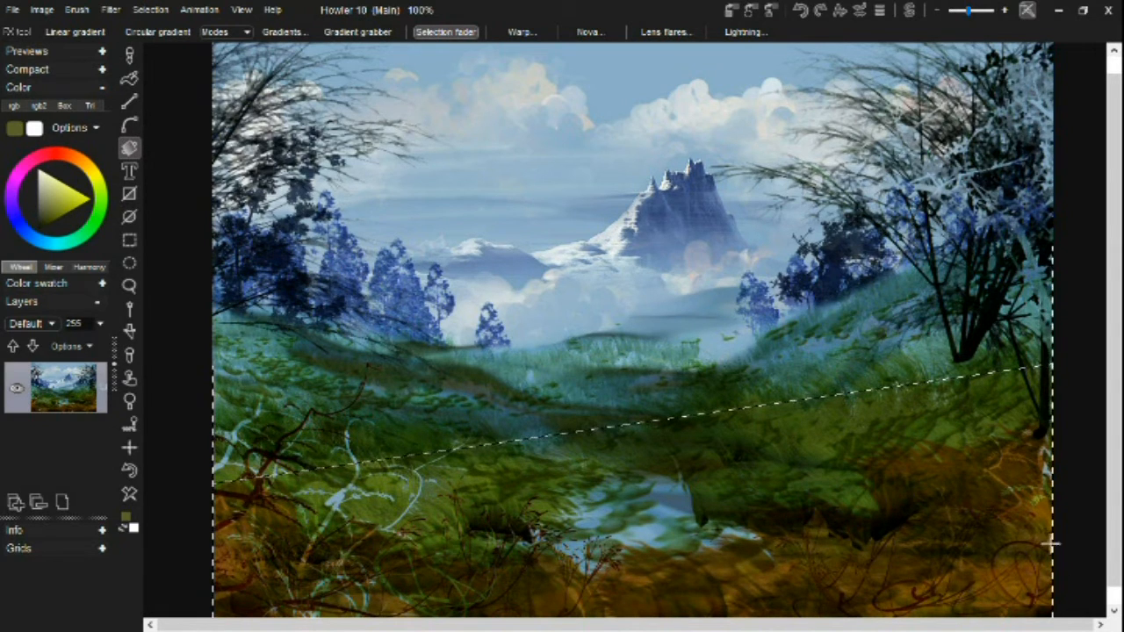
Step: Warm the selected foreground with Adjust color, setting the added red to 45 and adding a little green
{"action": "left_click", "coordinate": [109, 10]}
{"action": "mouse_move", "coordinate": [170, 46]}
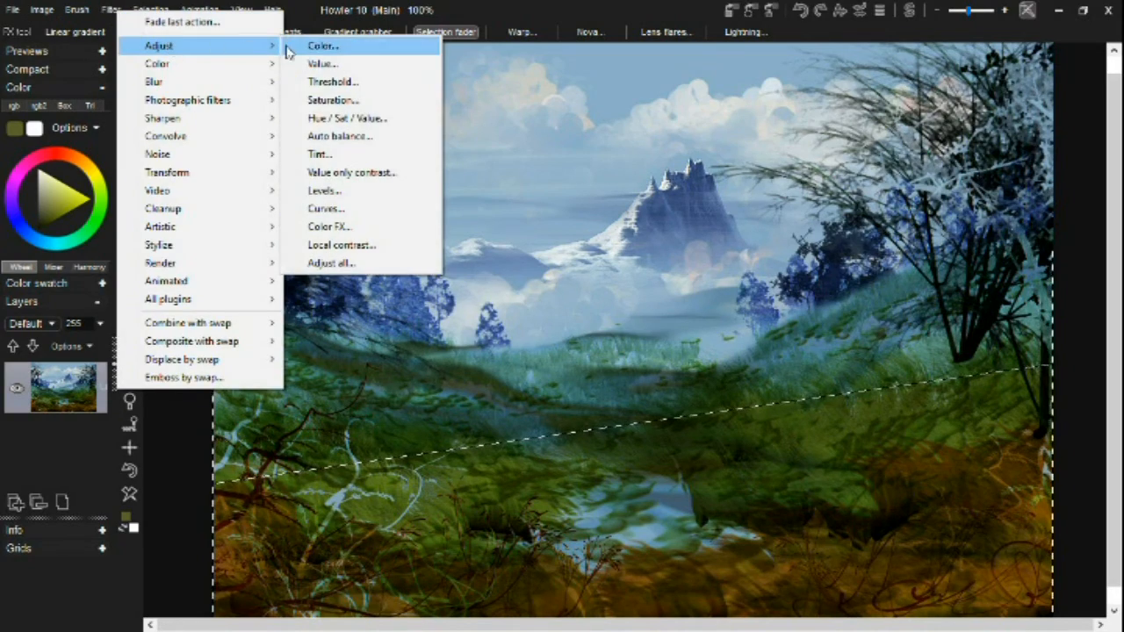
{"action": "left_click", "coordinate": [298, 46]}
{"action": "left_click_drag", "start_coordinate": [603, 299], "coordinate": [577, 299]}
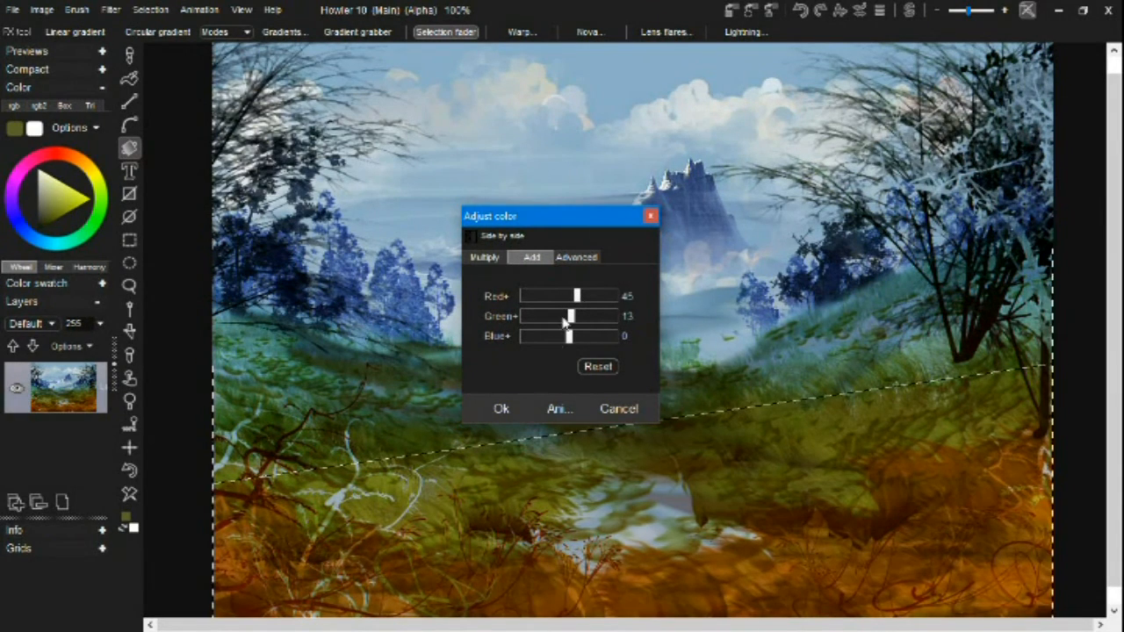
{"action": "left_click", "coordinate": [501, 408]}
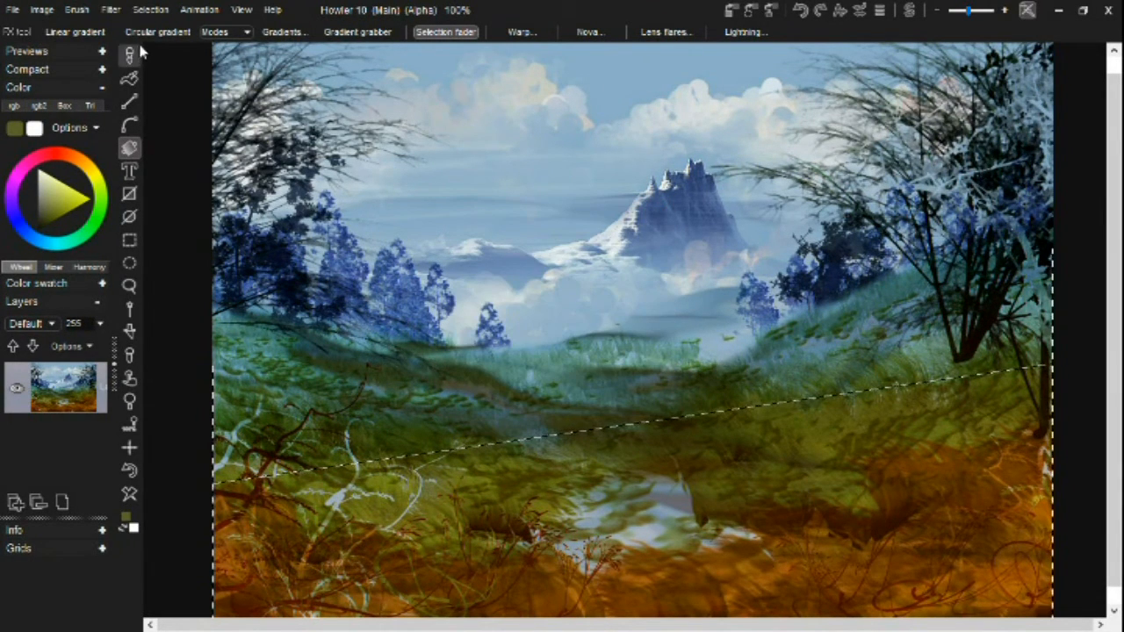
Step: Open the Hue / Sat / Value adjustment for the selected foreground and move its dialog off the middle of the painting
{"action": "left_click", "coordinate": [115, 10]}
{"action": "mouse_move", "coordinate": [176, 39]}
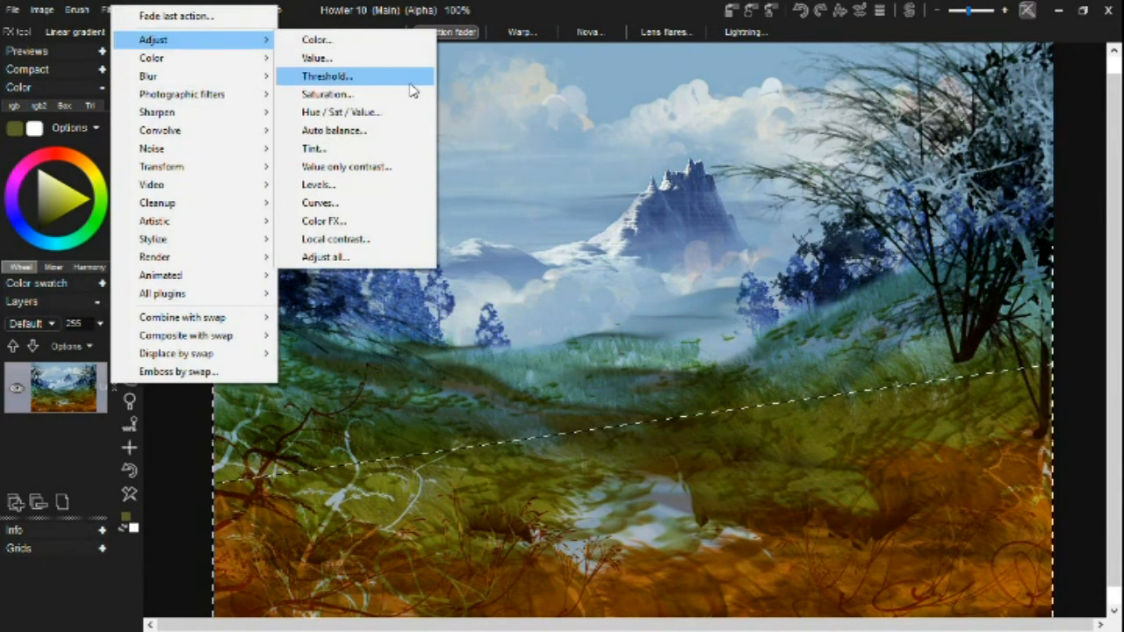
{"action": "left_click", "coordinate": [394, 111]}
{"action": "left_click_drag", "start_coordinate": [602, 290], "coordinate": [578, 295]}
{"action": "left_click_drag", "start_coordinate": [538, 226], "coordinate": [260, 79]}
Step: Try a hue of 331 and saturation values of 1 and 101 on the selected foreground, and reset the adjustment
{"action": "left_click_drag", "start_coordinate": [300, 141], "coordinate": [301, 141]}
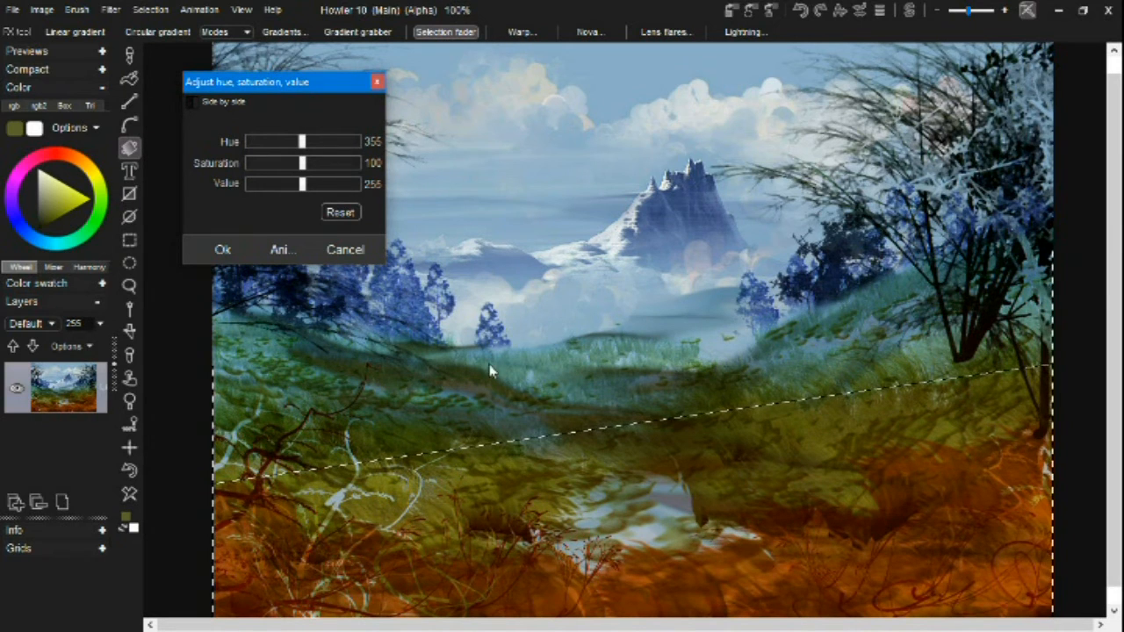
{"action": "left_click_drag", "start_coordinate": [301, 141], "coordinate": [248, 179]}
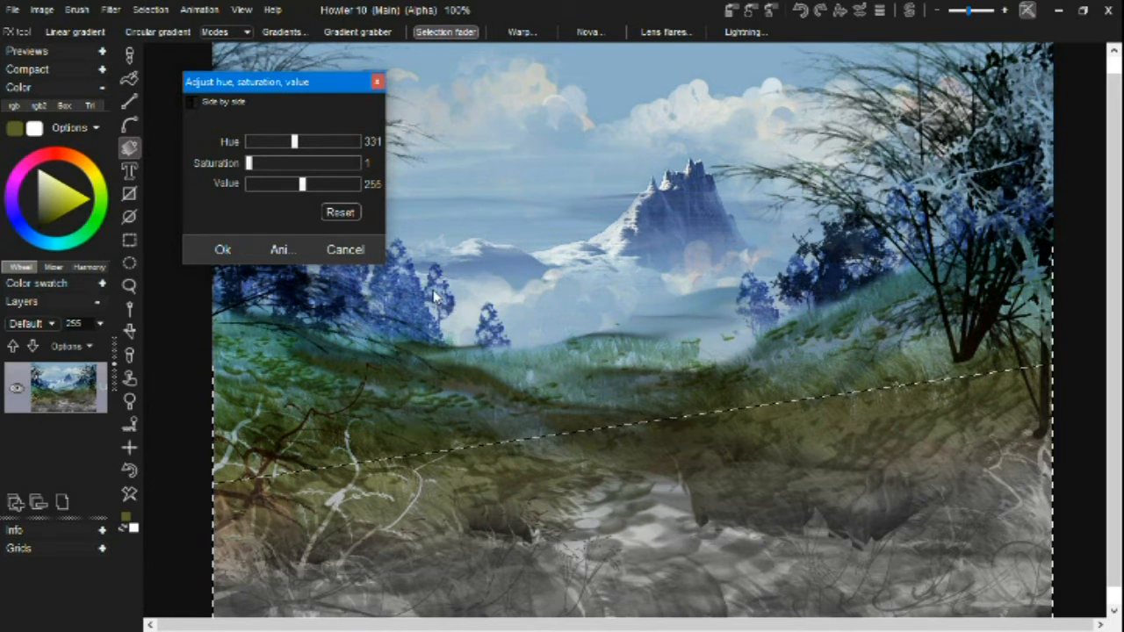
{"action": "left_click", "coordinate": [304, 164]}
{"action": "left_click_drag", "start_coordinate": [305, 166], "coordinate": [302, 167]}
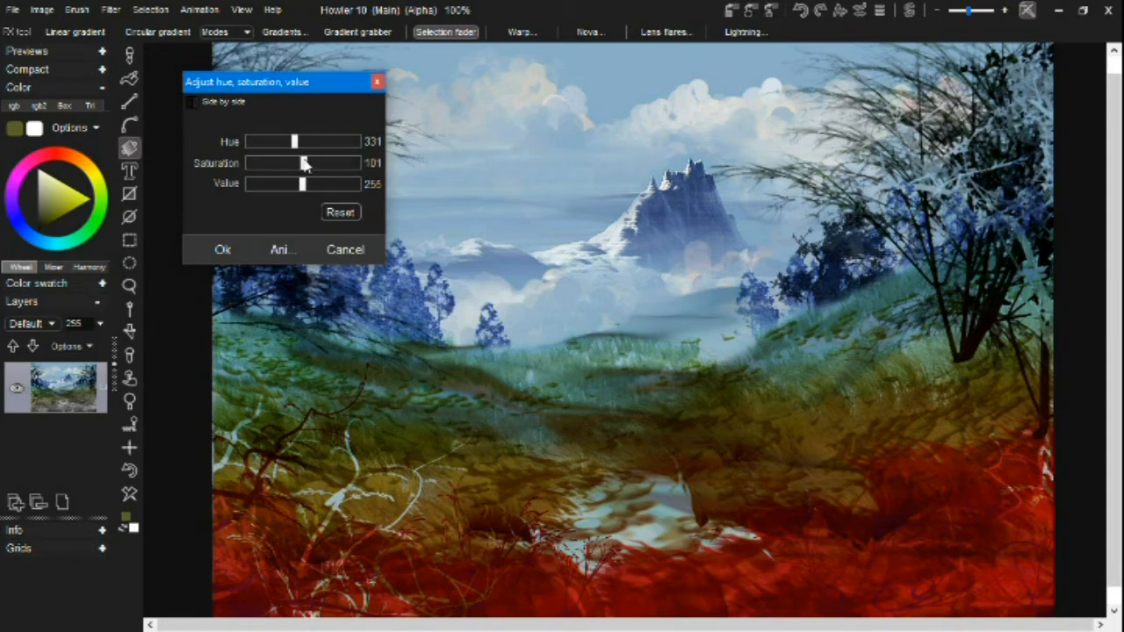
{"action": "left_click", "coordinate": [339, 212]}
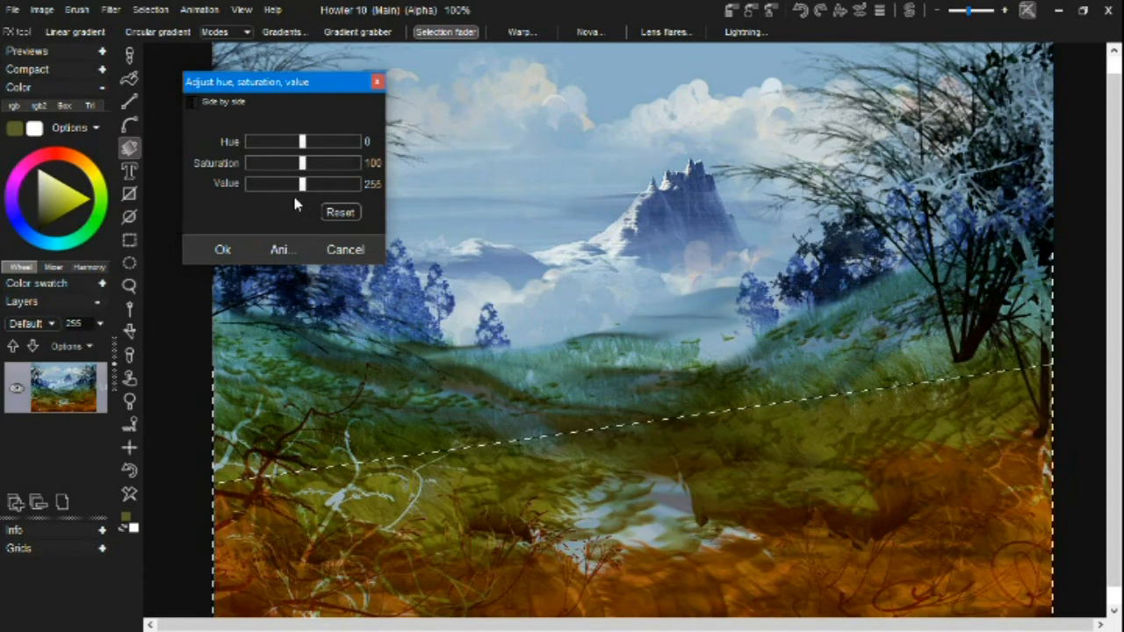
Step: Try values of 89, 120 and 492 on the selected foreground, and cancel the Hue / Sat / Value adjustment
{"action": "left_click_drag", "start_coordinate": [302, 184], "coordinate": [263, 193]}
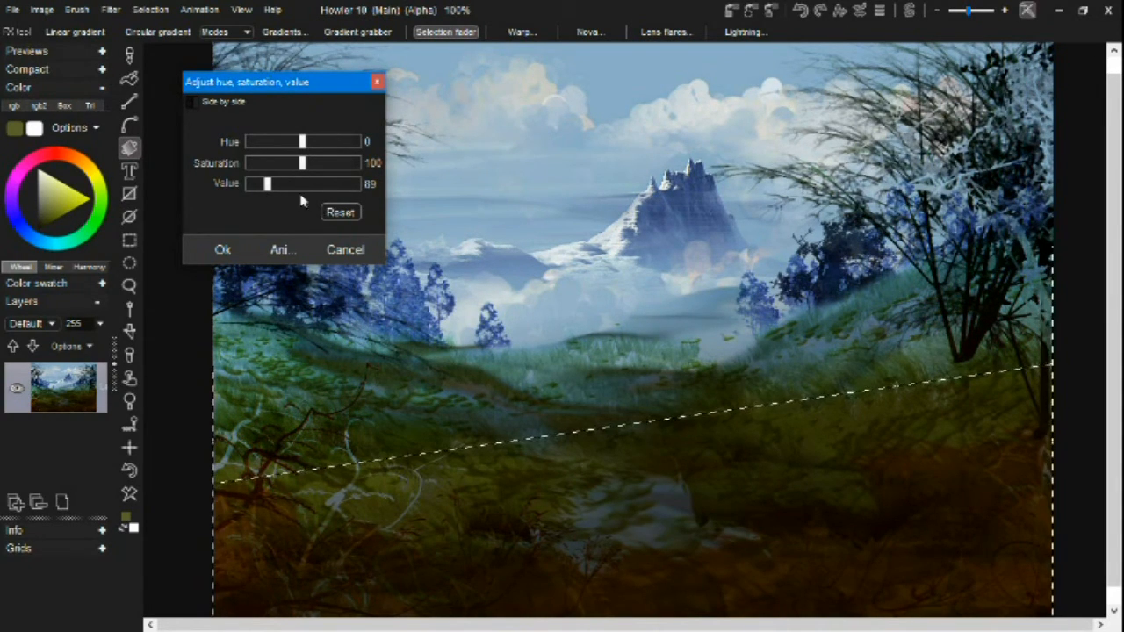
{"action": "left_click_drag", "start_coordinate": [267, 186], "coordinate": [275, 193]}
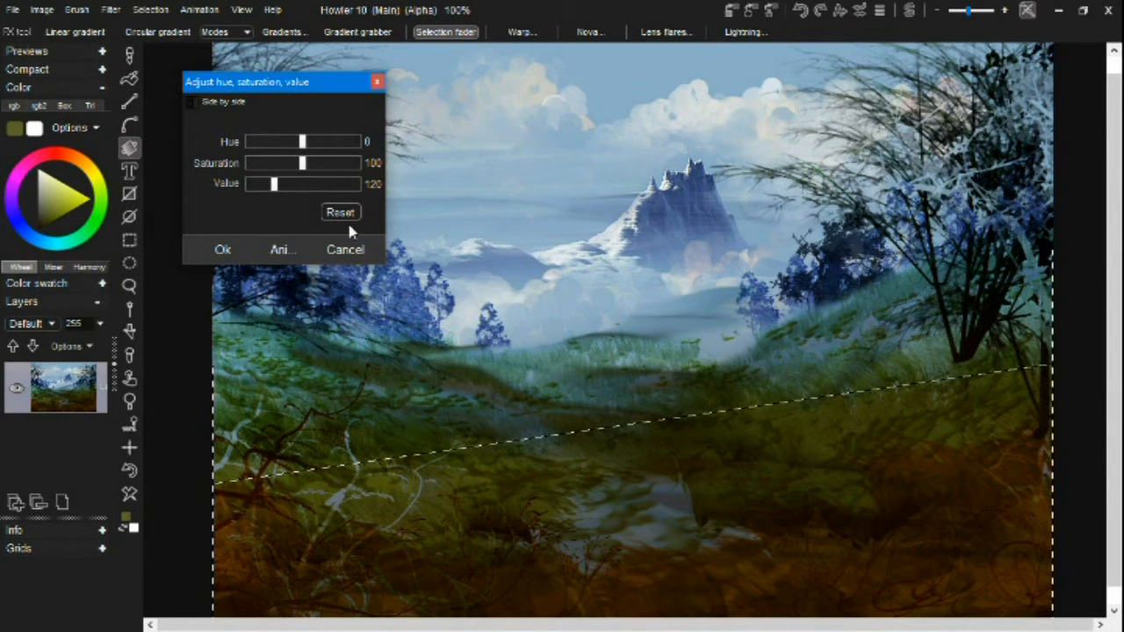
{"action": "left_click_drag", "start_coordinate": [325, 184], "coordinate": [354, 184]}
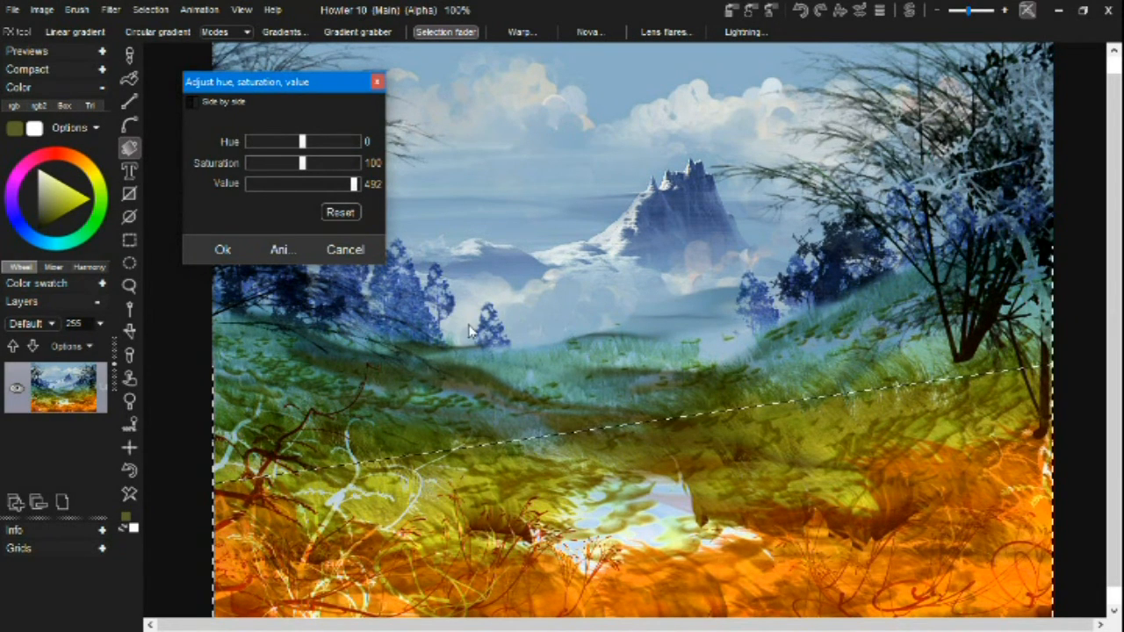
{"action": "left_click", "coordinate": [335, 250]}
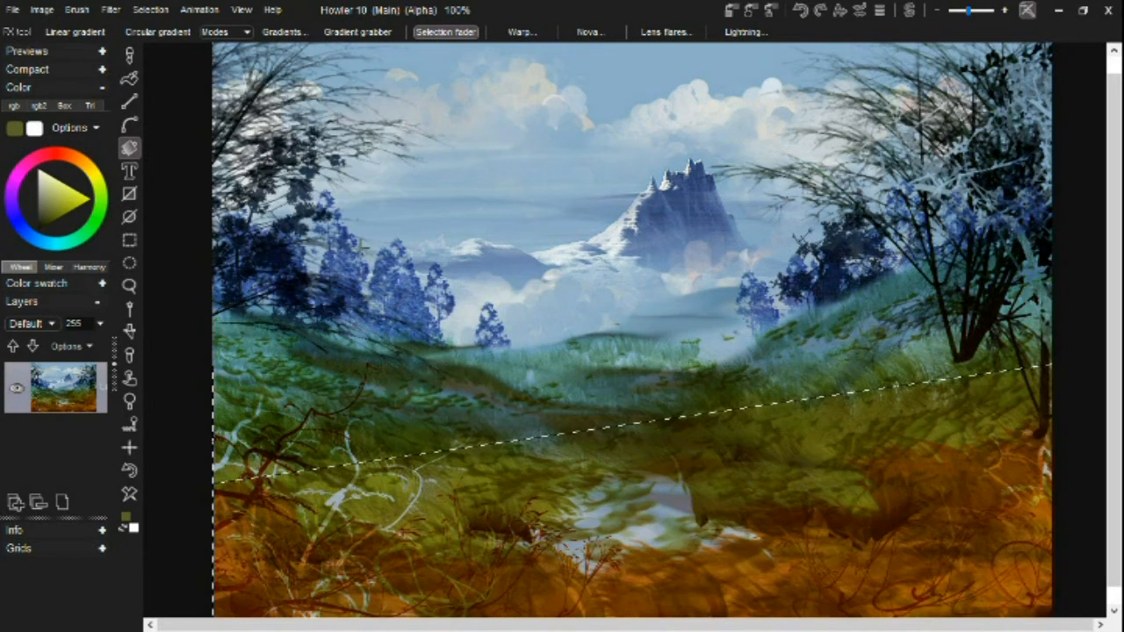
Step: Open Value only contrast for the selected foreground, try a level of 1 and move the dialog away from the foreground
{"action": "left_click", "coordinate": [114, 10]}
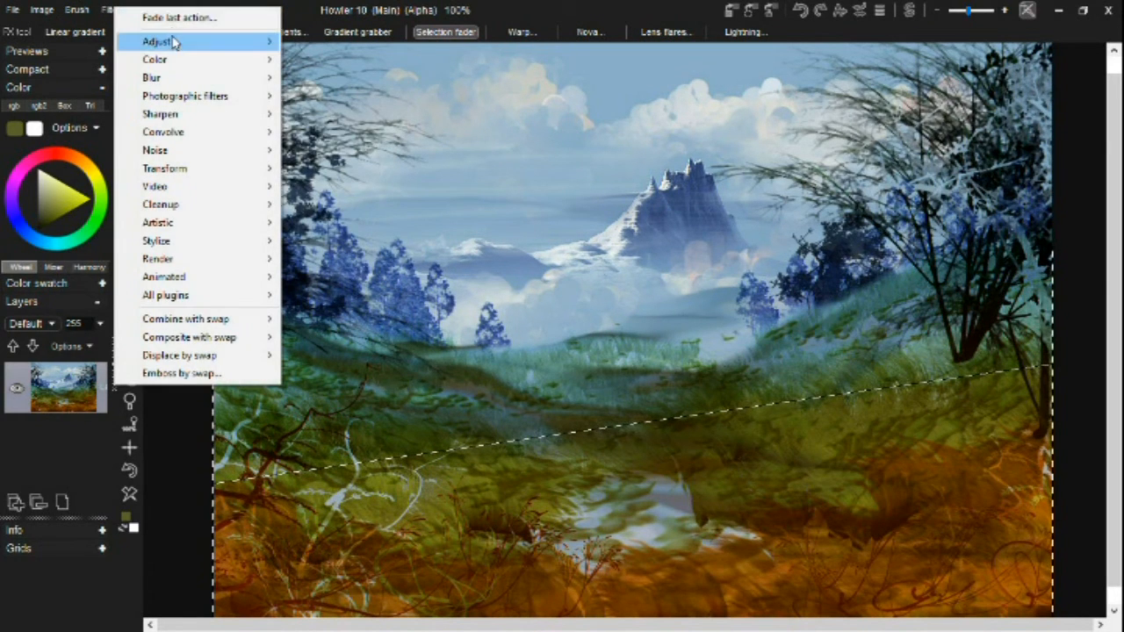
{"action": "mouse_move", "coordinate": [167, 41]}
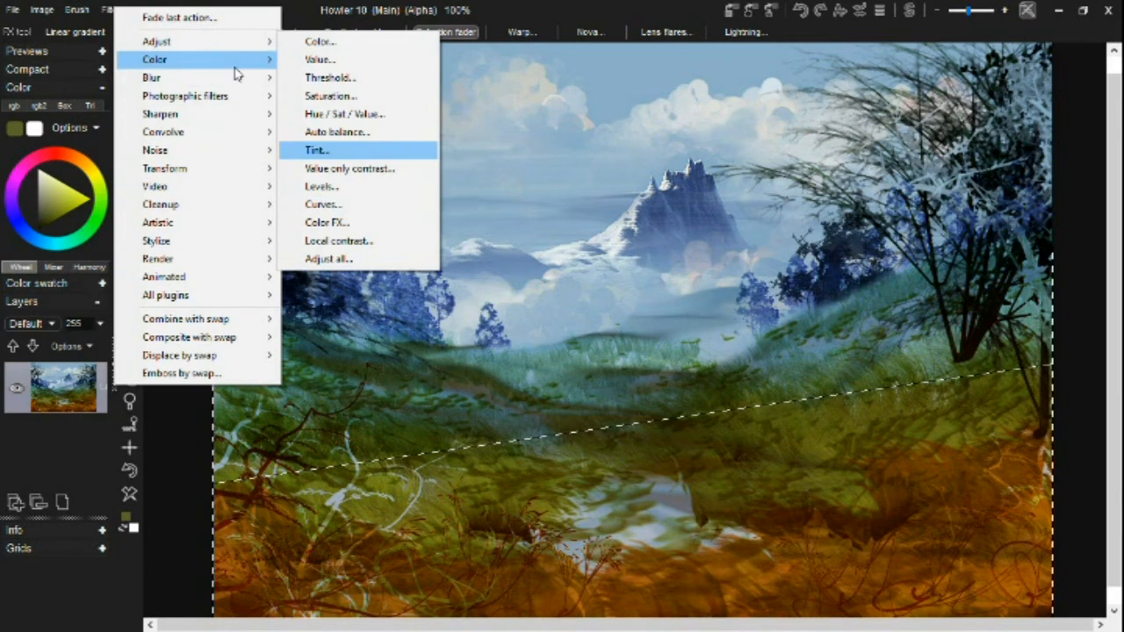
{"action": "mouse_move", "coordinate": [236, 74]}
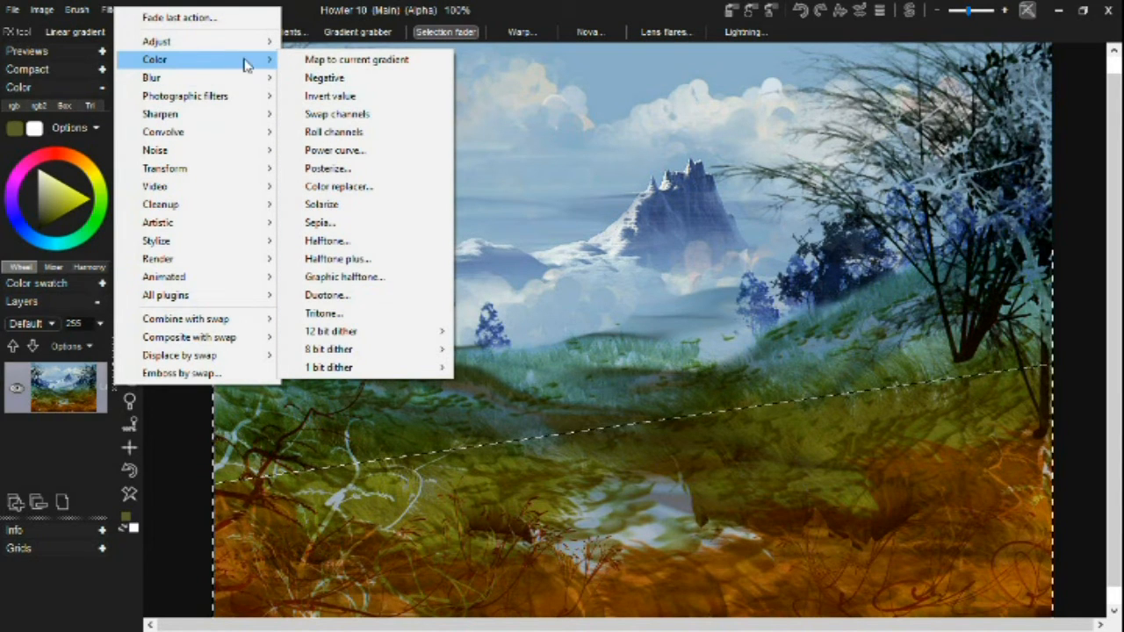
{"action": "mouse_move", "coordinate": [255, 42]}
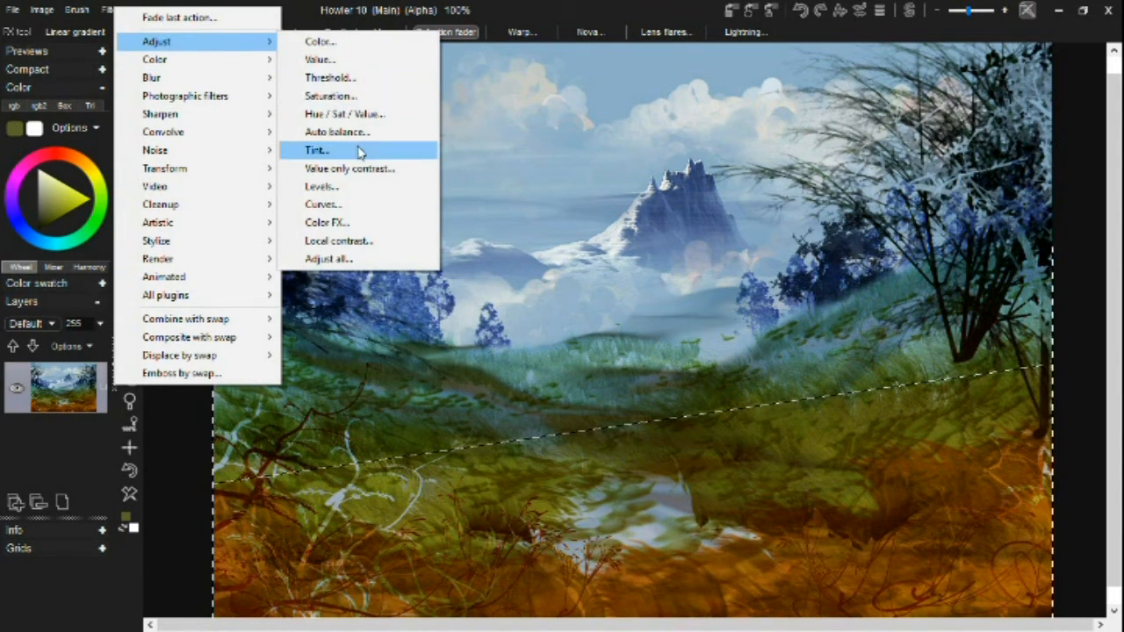
{"action": "left_click", "coordinate": [370, 176]}
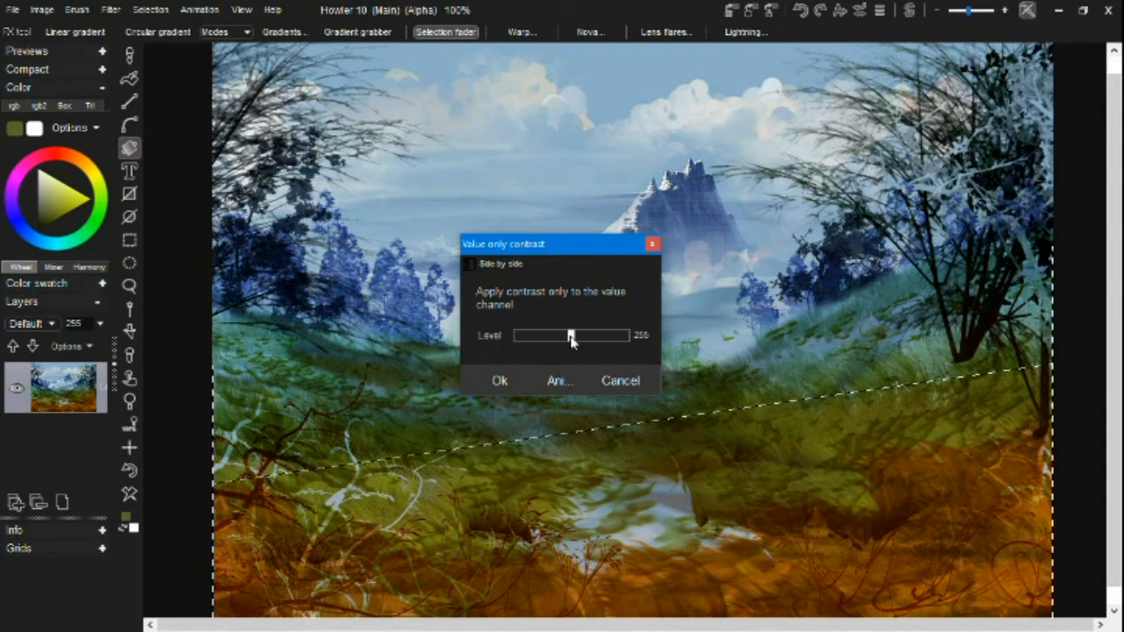
{"action": "left_click_drag", "start_coordinate": [575, 342], "coordinate": [502, 348]}
{"action": "left_click_drag", "start_coordinate": [571, 243], "coordinate": [336, 149]}
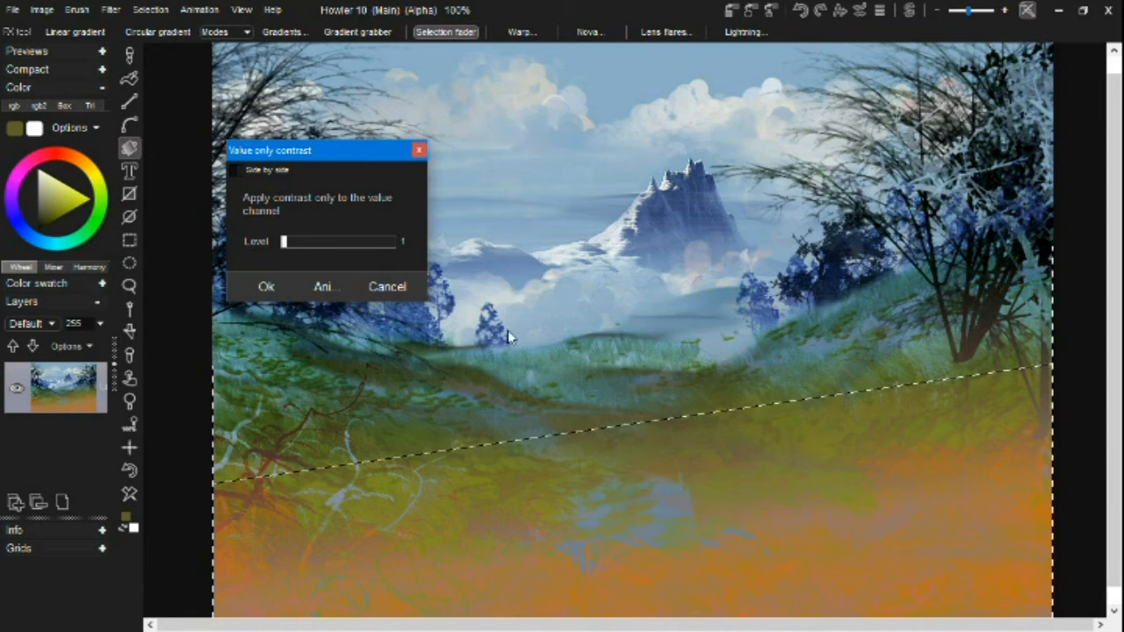
Step: Set the foreground's value-only contrast level to about 381 and apply it
{"action": "left_click_drag", "start_coordinate": [299, 244], "coordinate": [367, 251]}
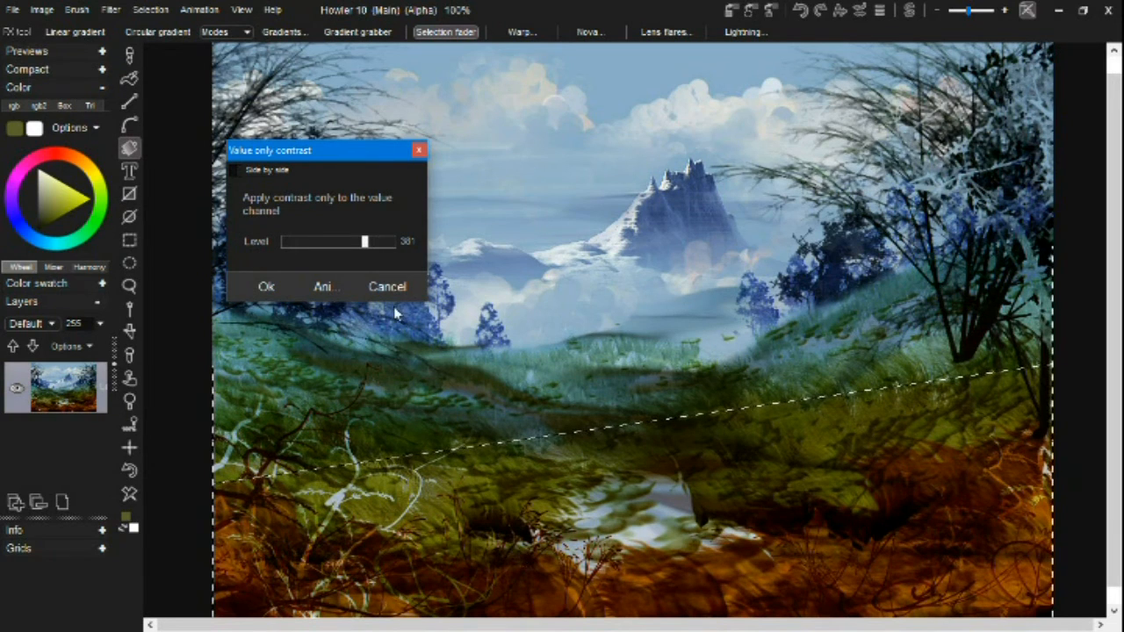
{"action": "left_click_drag", "start_coordinate": [305, 242], "coordinate": [365, 242]}
{"action": "left_click", "coordinate": [279, 295]}
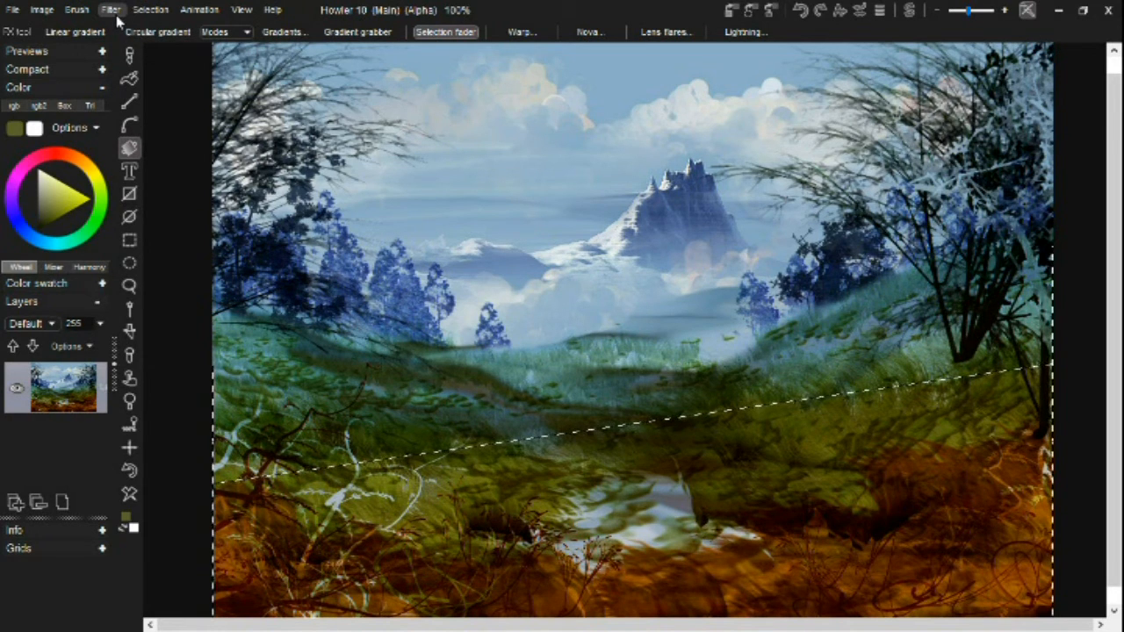
Step: Invert the selection to cover the background, and open the Hue / Sat / Value adjustment with its settings reset
{"action": "left_click", "coordinate": [147, 10]}
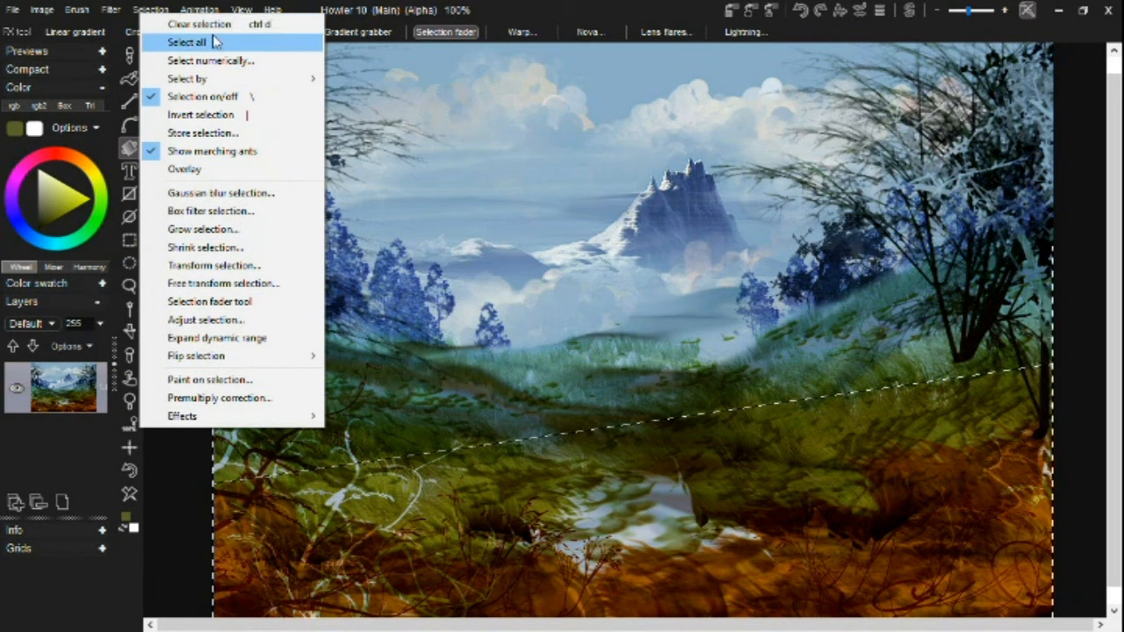
{"action": "left_click", "coordinate": [213, 115]}
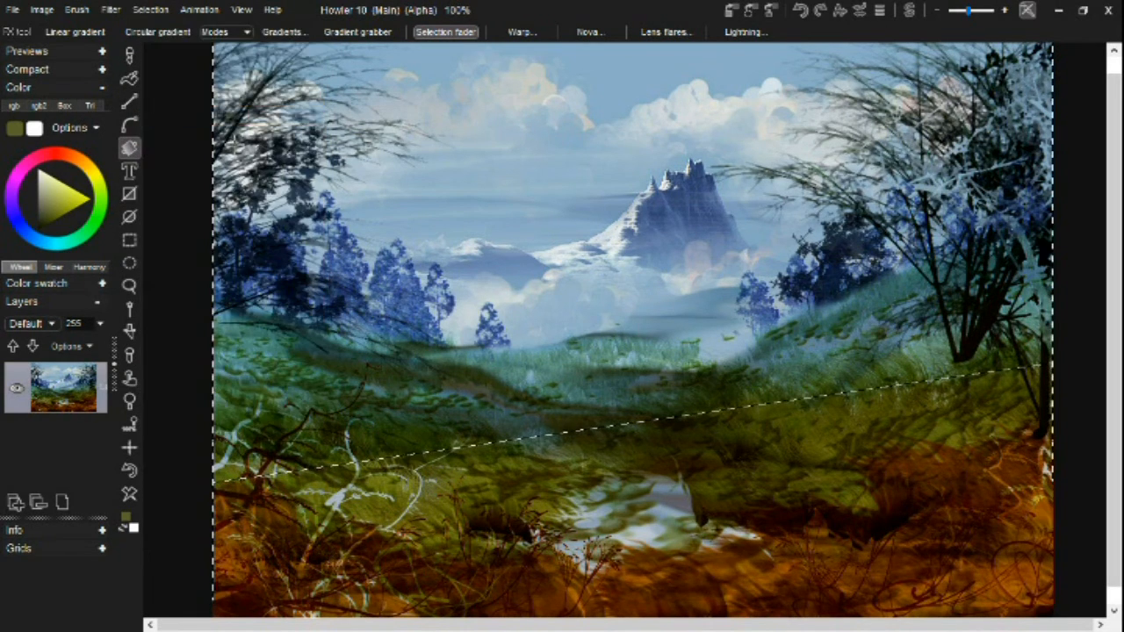
{"action": "left_click", "coordinate": [110, 10]}
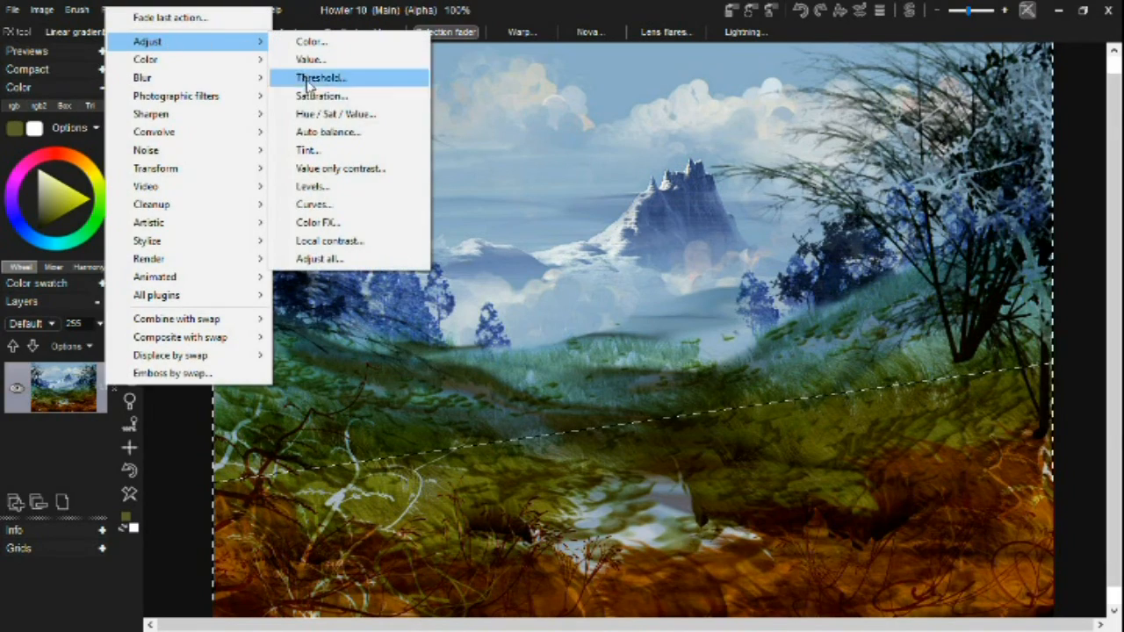
{"action": "left_click", "coordinate": [326, 115]}
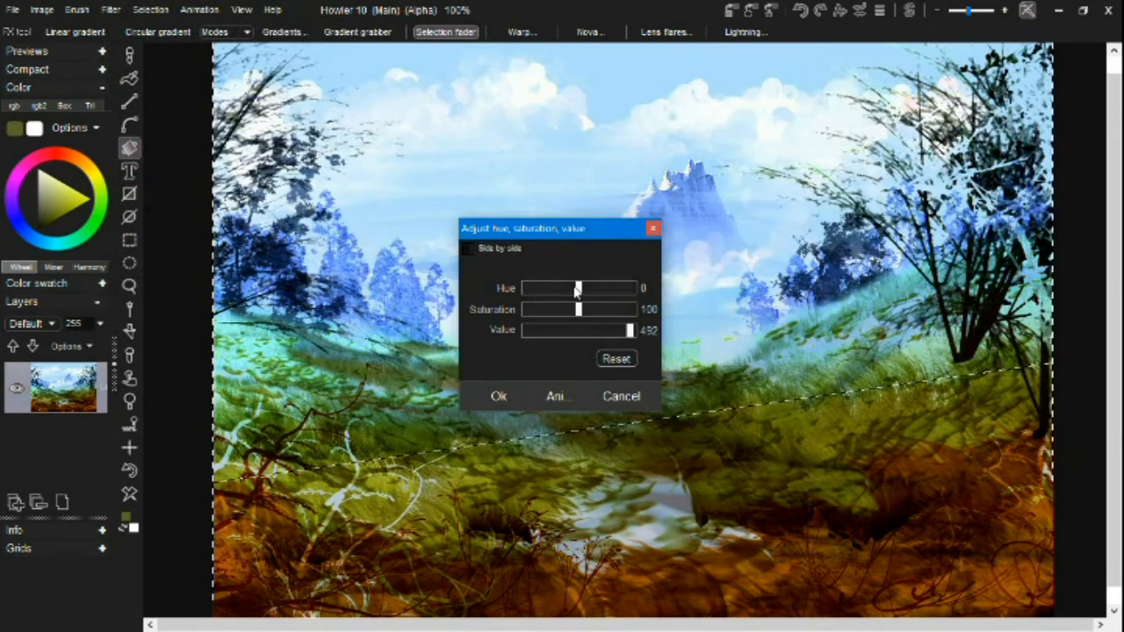
{"action": "left_click", "coordinate": [615, 359]}
Step: Try hues of 266 and 336, saturations of 200, 77 and 96, and a value of 227 on the background, and reset the adjustment
{"action": "left_click_drag", "start_coordinate": [580, 289], "coordinate": [551, 289]}
{"action": "left_click_drag", "start_coordinate": [555, 237], "coordinate": [158, 155]}
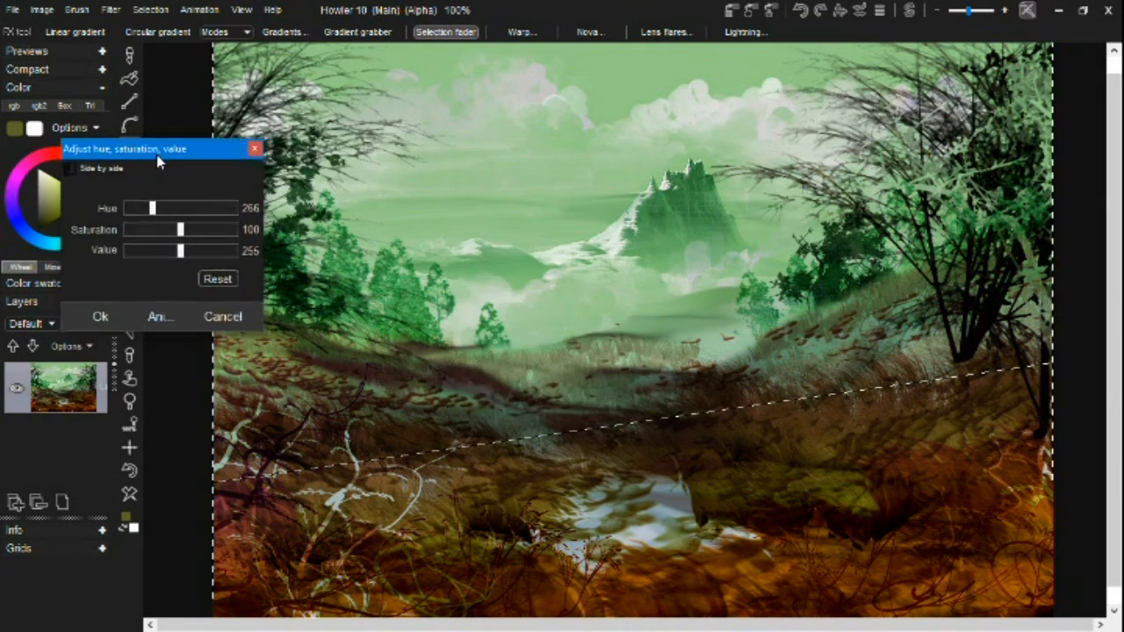
{"action": "left_click_drag", "start_coordinate": [158, 205], "coordinate": [180, 223]}
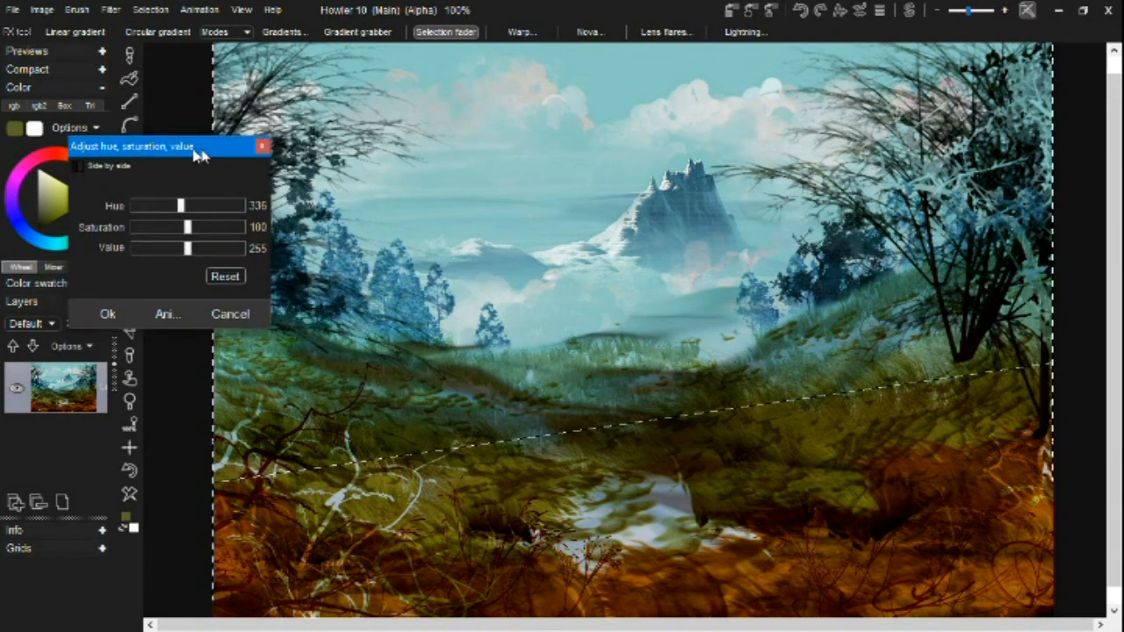
{"action": "left_click_drag", "start_coordinate": [220, 148], "coordinate": [253, 131]}
{"action": "left_click_drag", "start_coordinate": [217, 216], "coordinate": [284, 220]}
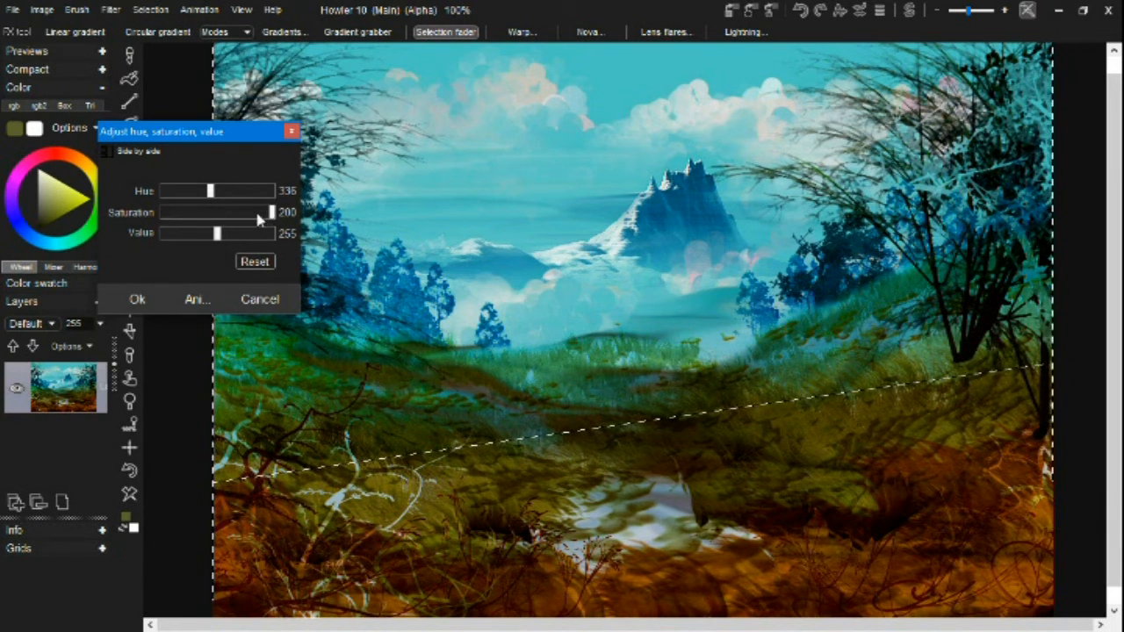
{"action": "mouse_move", "coordinate": [263, 220]}
{"action": "left_mouse_down"}
{"action": "mouse_move", "coordinate": [187, 212]}
{"action": "mouse_move", "coordinate": [208, 212]}
{"action": "left_mouse_up"}
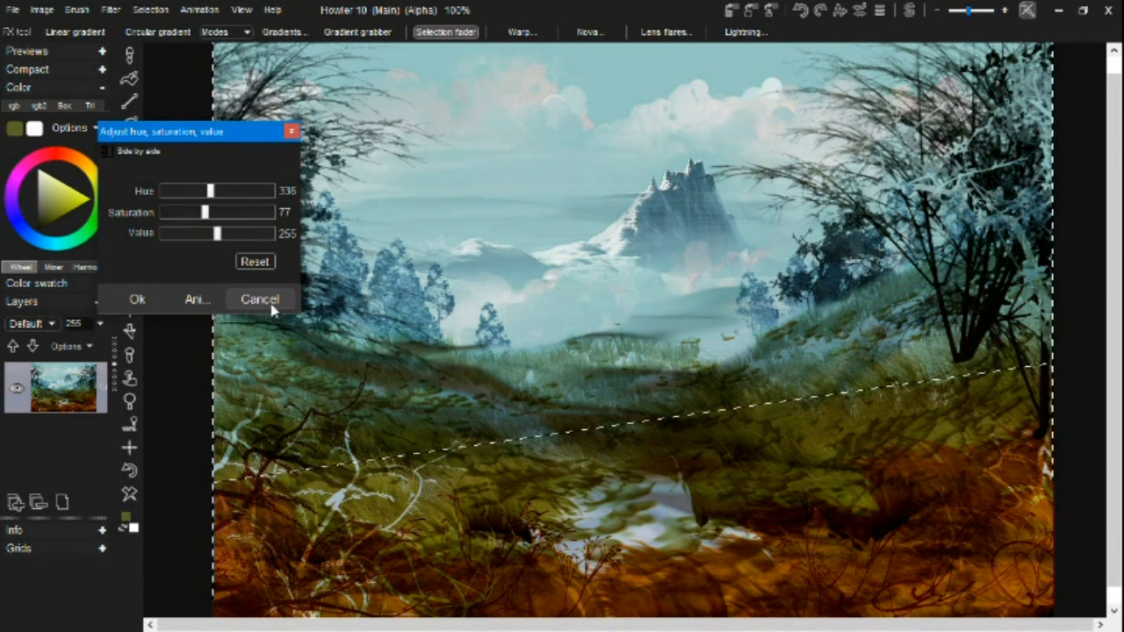
{"action": "mouse_move", "coordinate": [213, 213]}
{"action": "left_mouse_down"}
{"action": "mouse_move", "coordinate": [219, 224]}
{"action": "mouse_move", "coordinate": [173, 233]}
{"action": "mouse_move", "coordinate": [226, 233]}
{"action": "mouse_move", "coordinate": [211, 232]}
{"action": "left_mouse_up"}
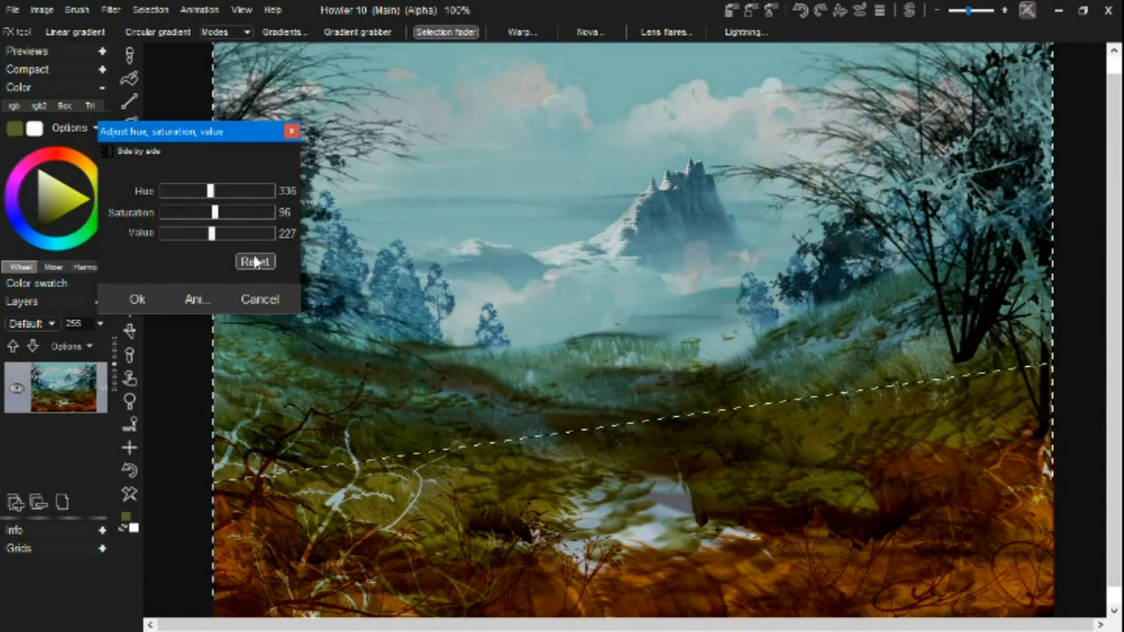
{"action": "left_click", "coordinate": [254, 262]}
Step: Shift the background's hue to 318, apply the adjustment and clear the selection
{"action": "mouse_move", "coordinate": [217, 192]}
{"action": "left_mouse_down"}
{"action": "mouse_move", "coordinate": [193, 192]}
{"action": "mouse_move", "coordinate": [206, 197]}
{"action": "left_mouse_up"}
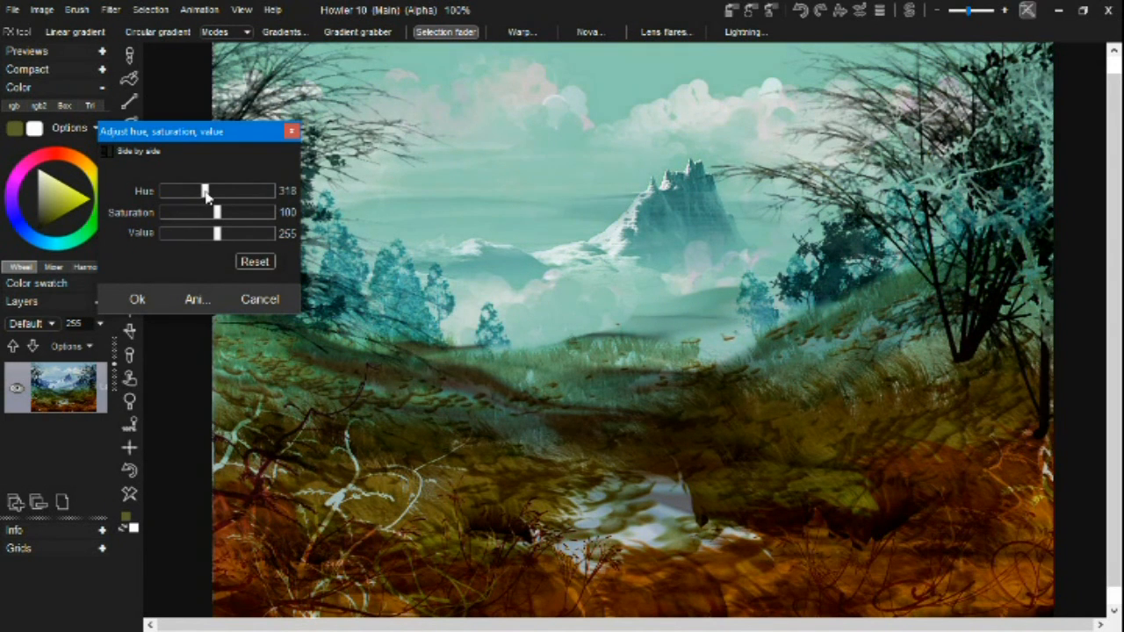
{"action": "left_click", "coordinate": [140, 300]}
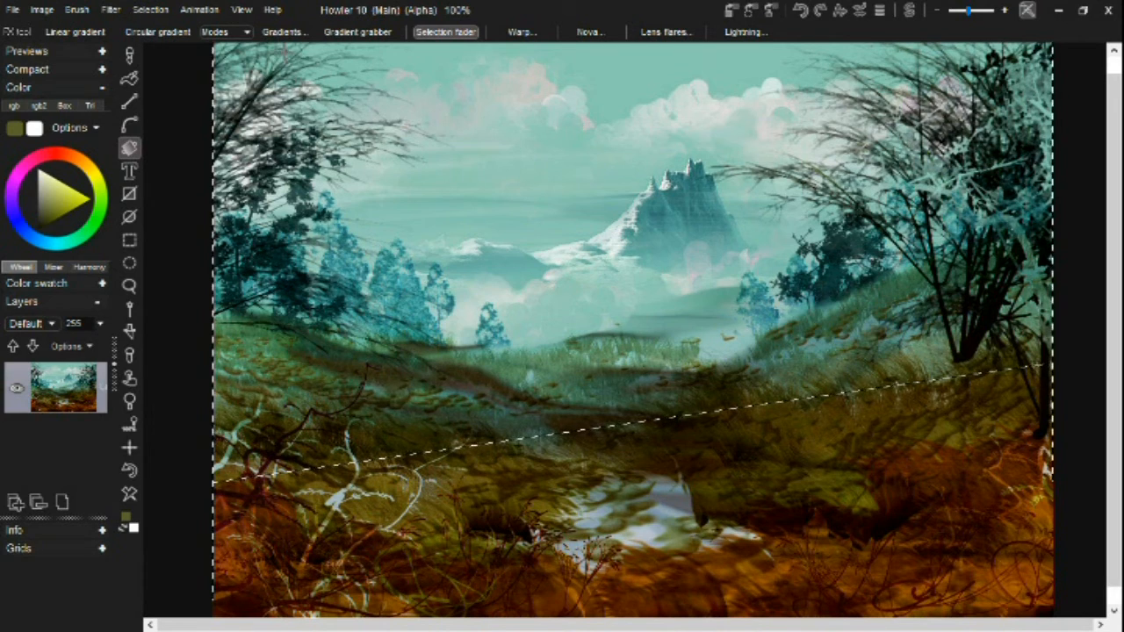
{"action": "left_click", "coordinate": [154, 10]}
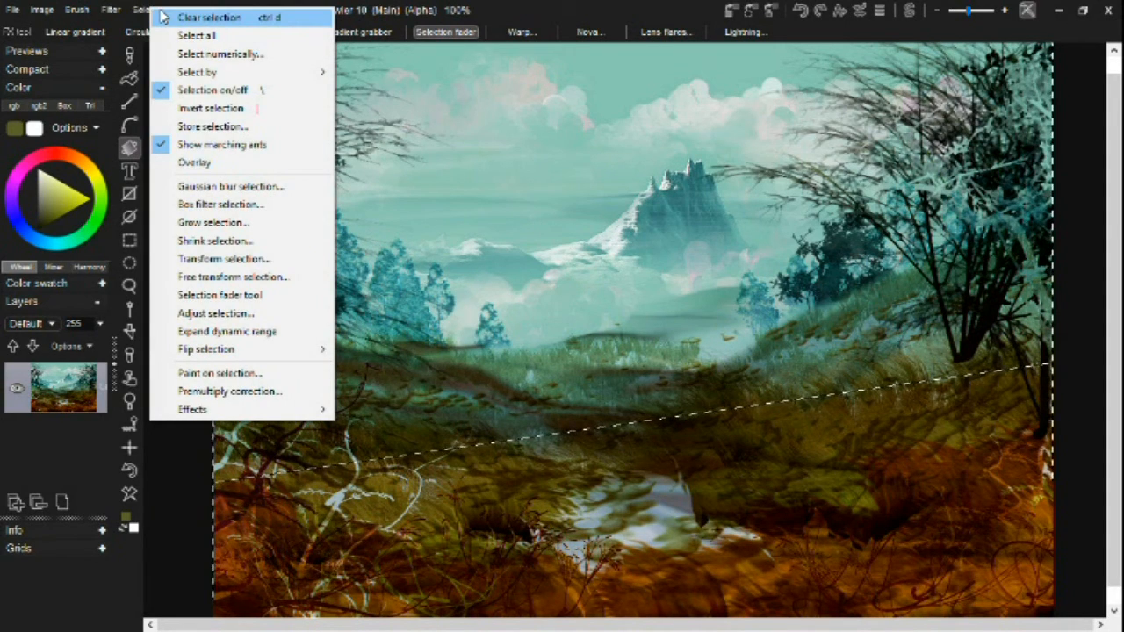
{"action": "left_click", "coordinate": [162, 15]}
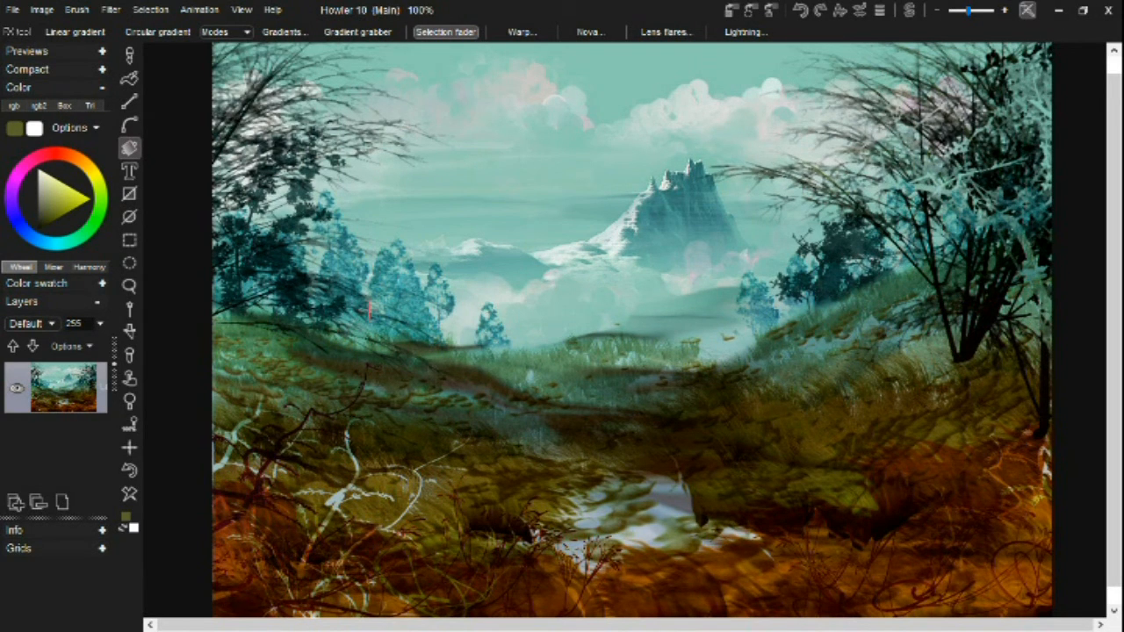
Step: Flip the whole painting horizontally
{"action": "left_click", "coordinate": [136, 152]}
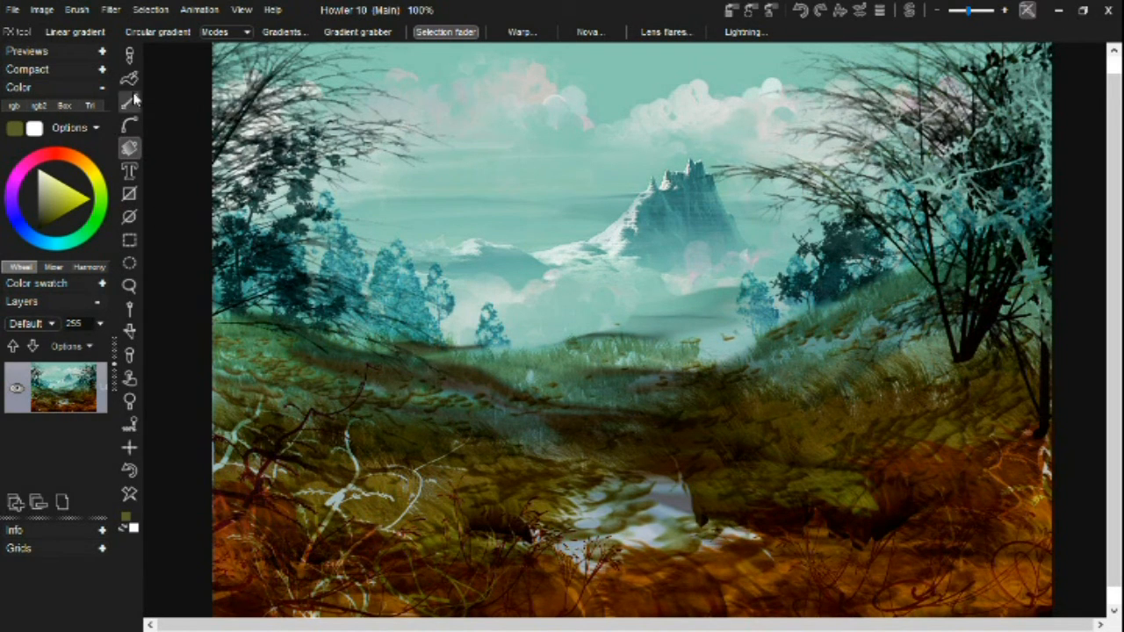
{"action": "left_click", "coordinate": [42, 10]}
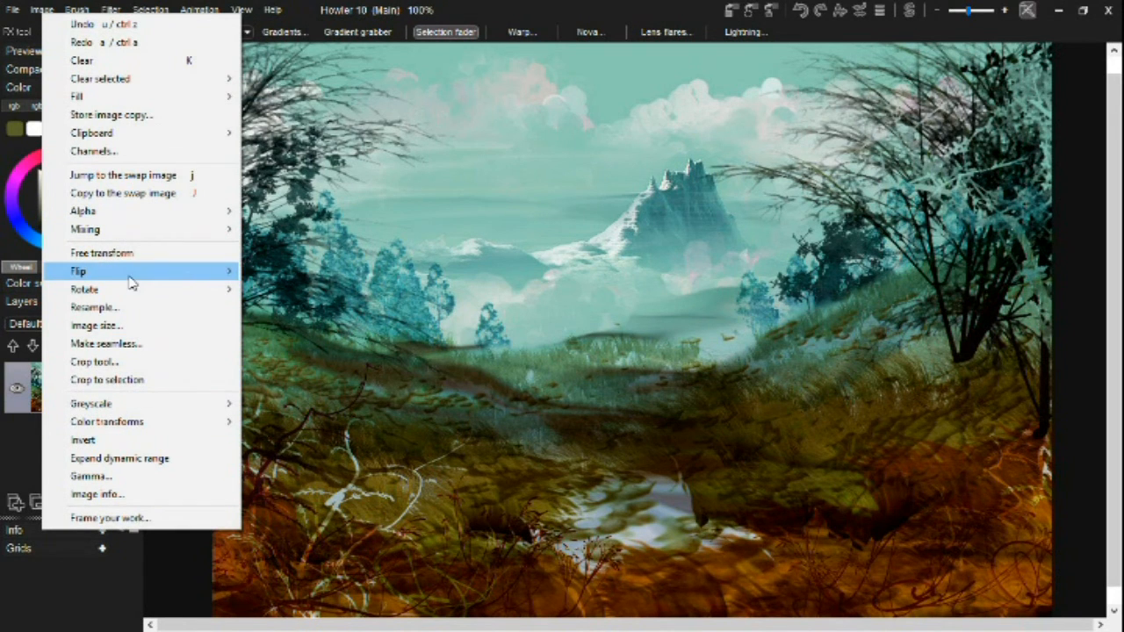
{"action": "left_click", "coordinate": [250, 274]}
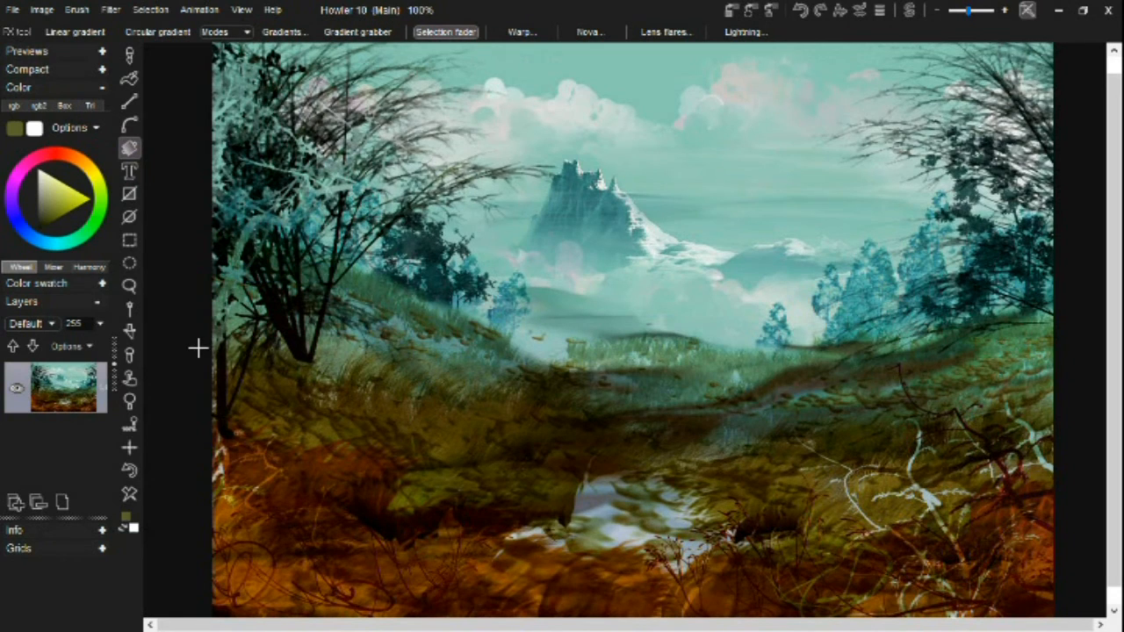